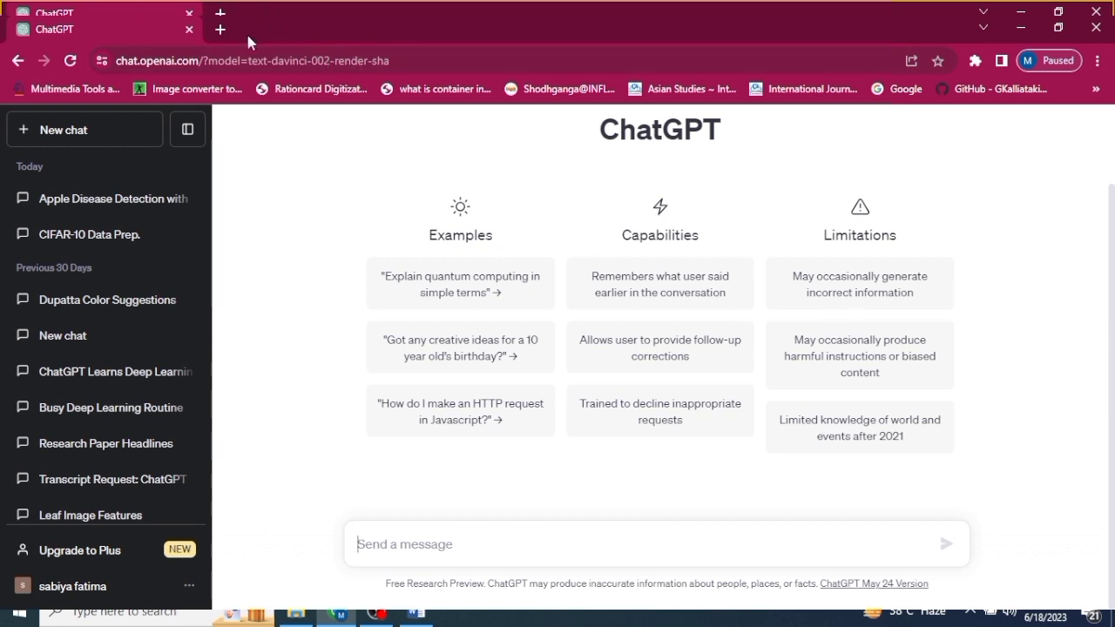
- Open the ChatGPT site chat.openai.com in a new browser tab
left_click(220, 28)
type("chat")
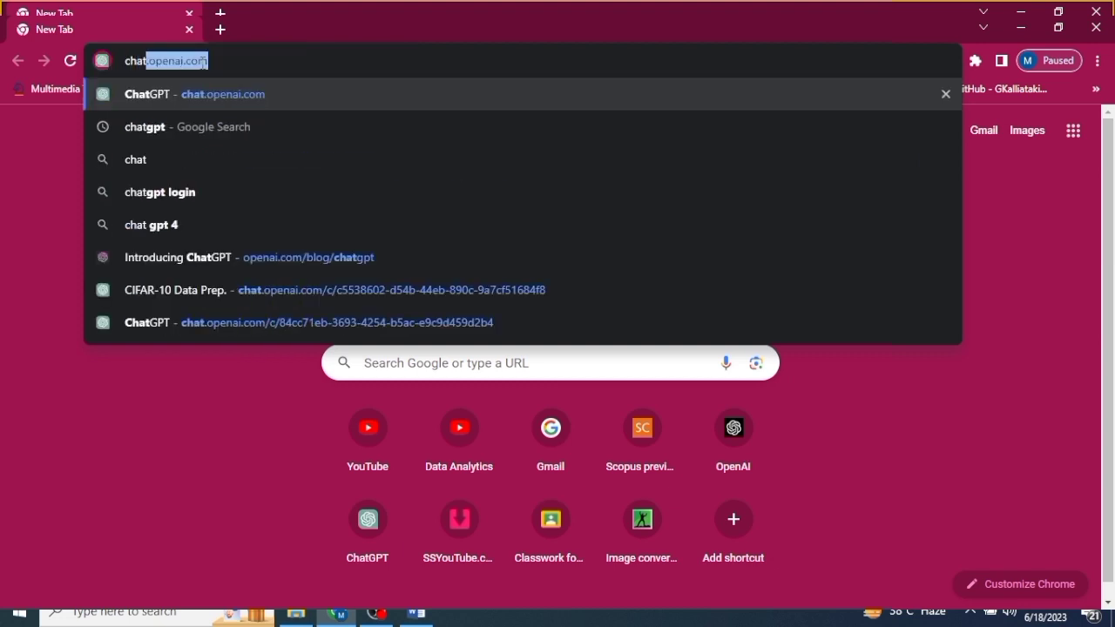
key("Return")
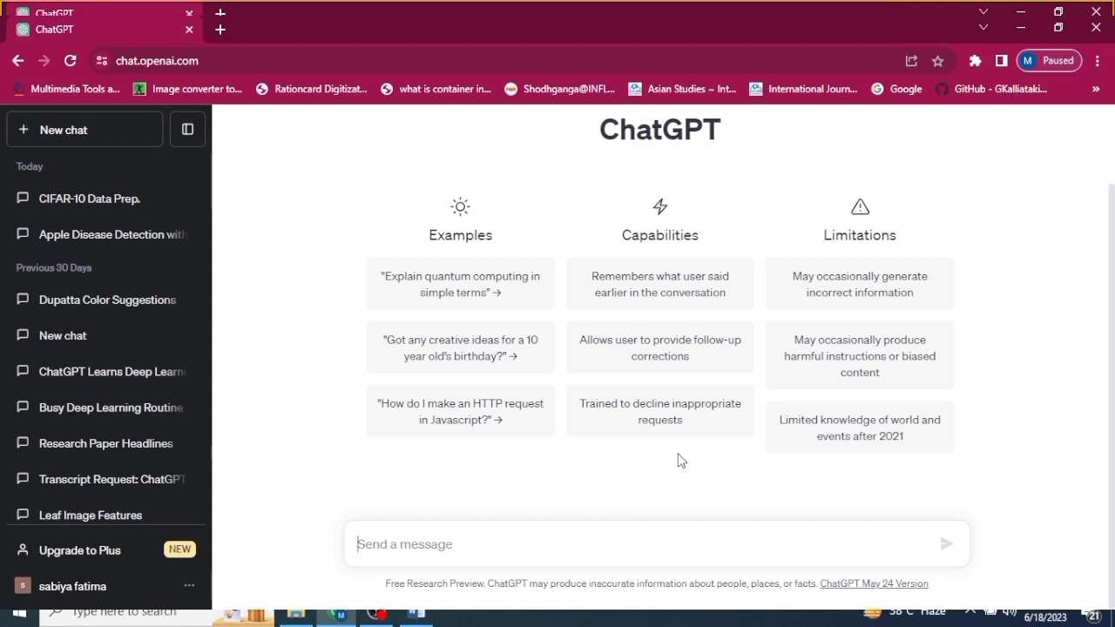
- Switch to the Word document "research paper0.3" and undo the latest edits to bring back the original abstract on the first page
left_click(417, 617)
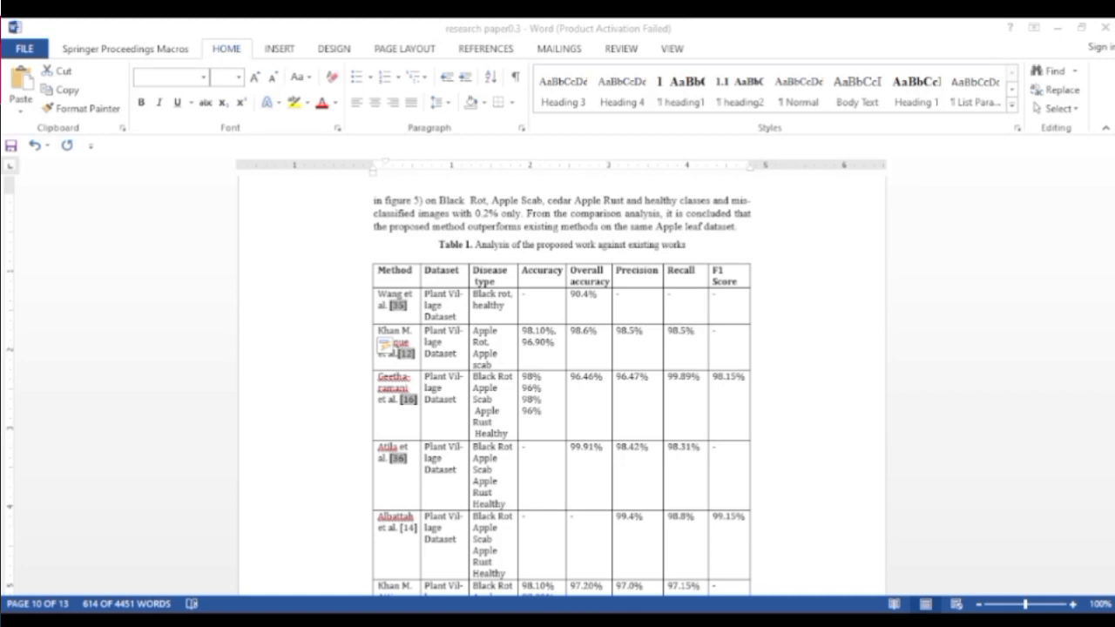
scroll(582, 486, "up", 10)
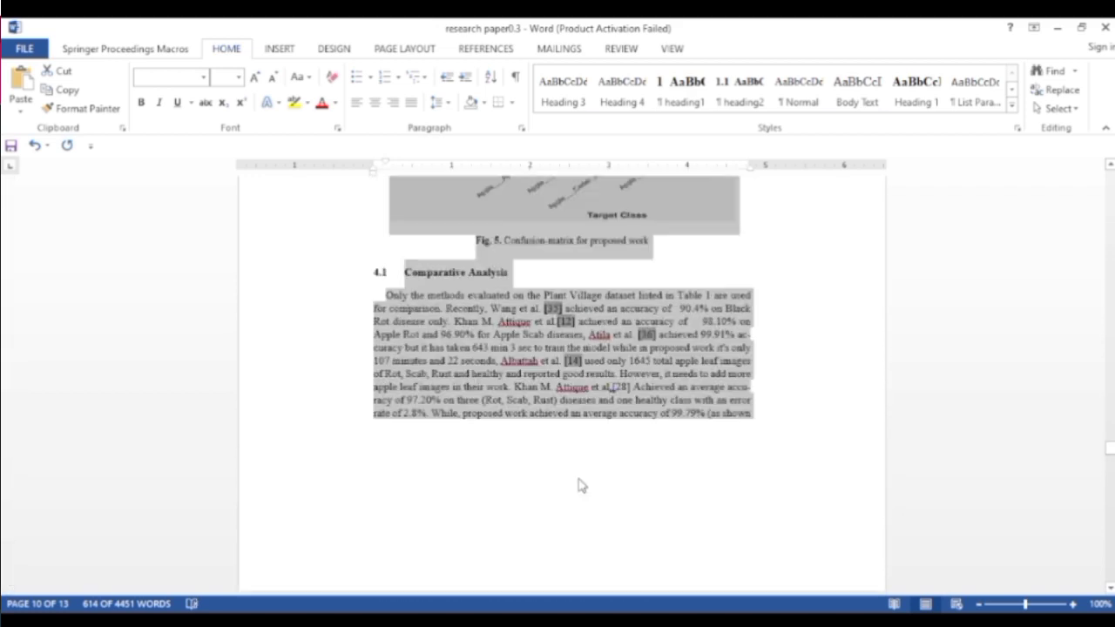
scroll(582, 486, "up", 10)
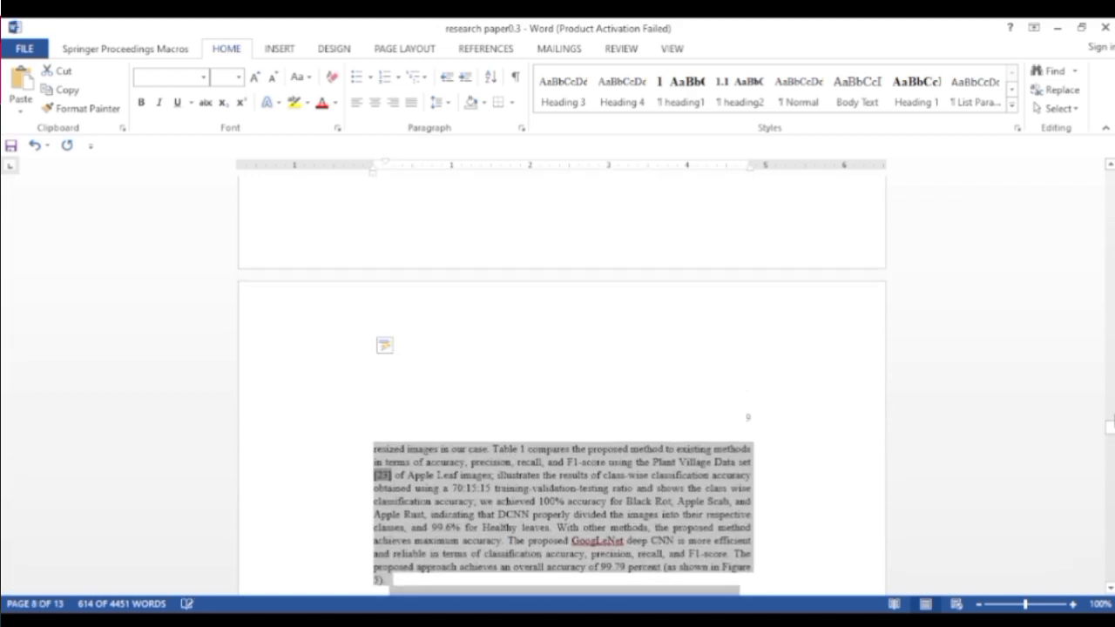
scroll(582, 486, "up", 20)
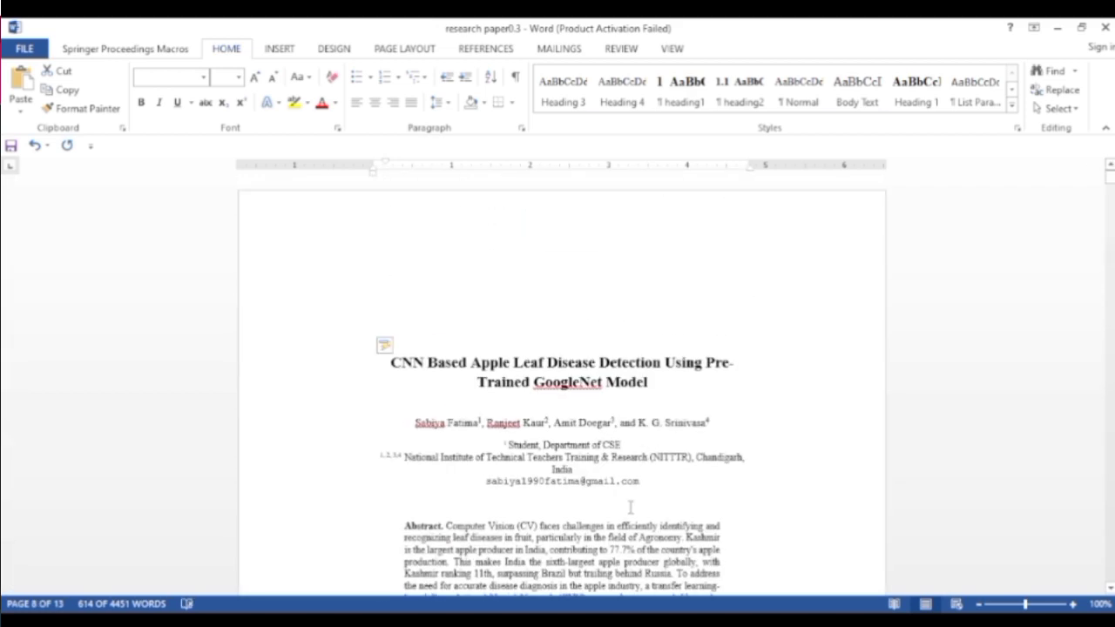
key("ctrl+z")
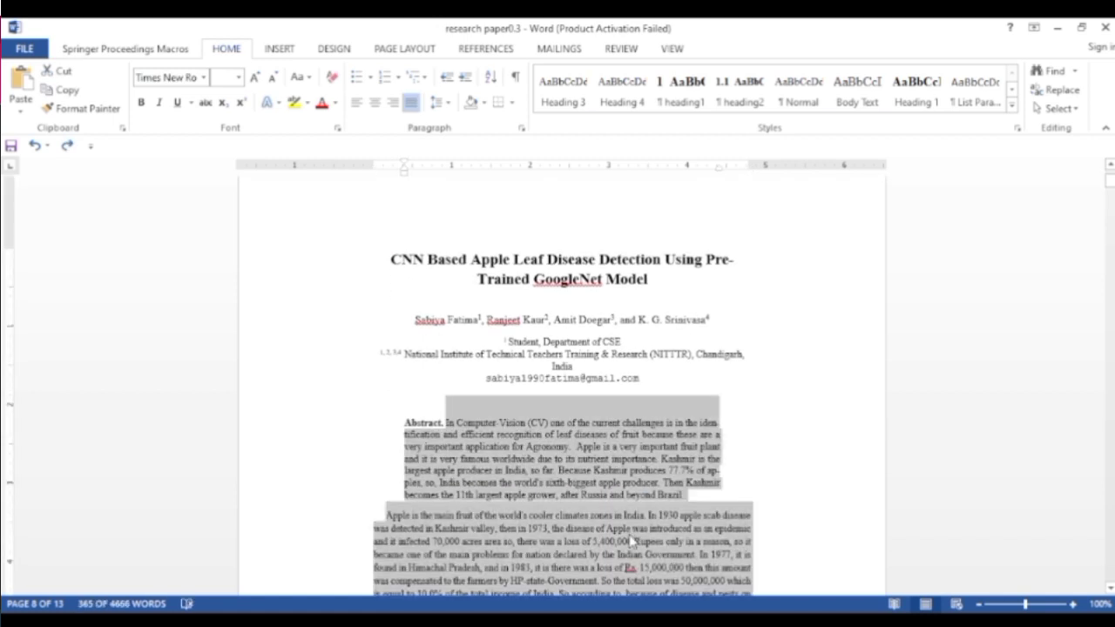
scroll(627, 582, "down", 5)
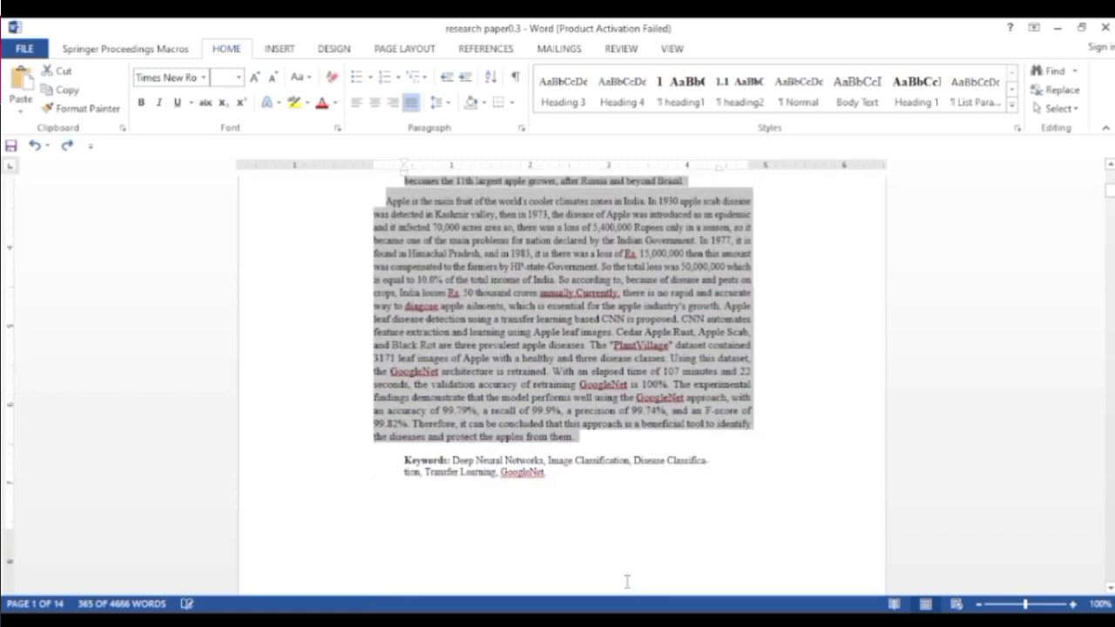
scroll(443, 491, "up", 2)
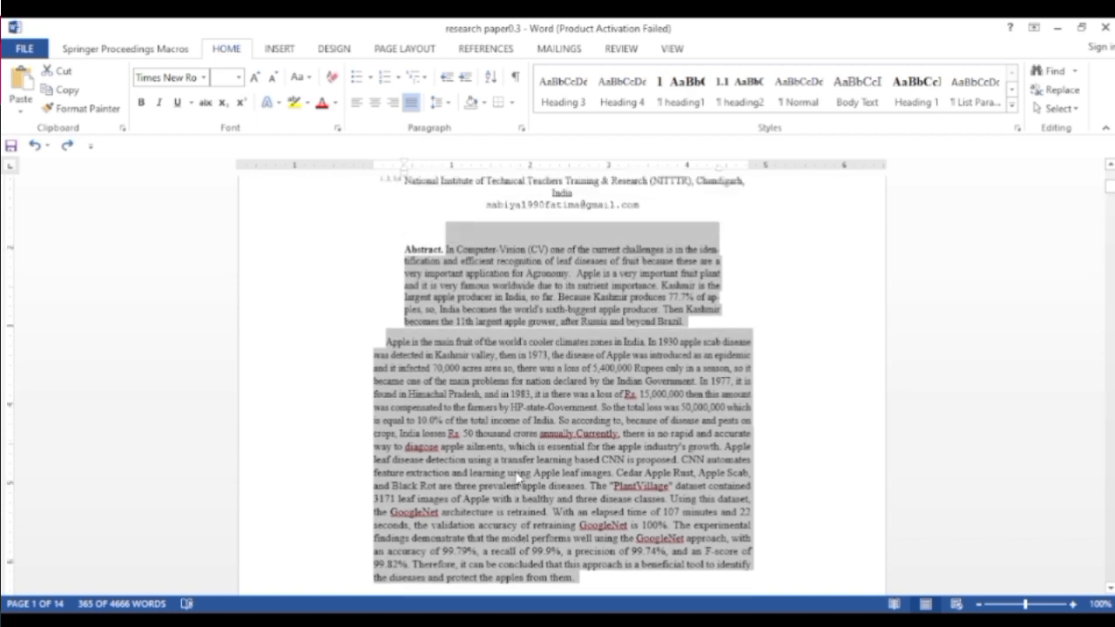
scroll(519, 478, "up", 1)
key("ctrl+z")
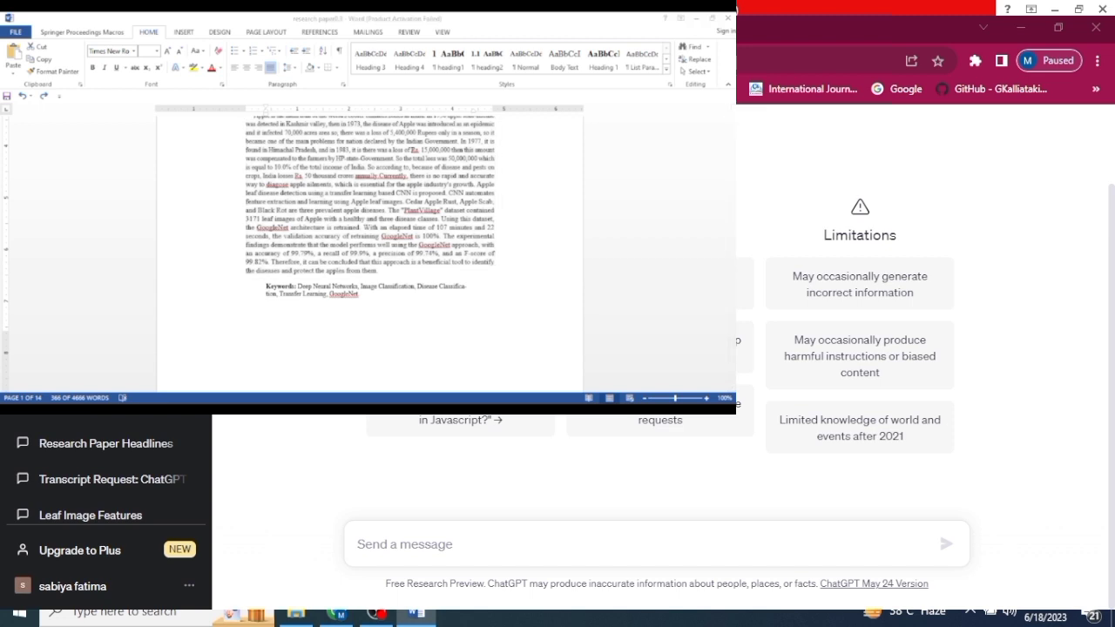
- Select the original abstract text from its last sentence back towards its beginning
triple_click(371, 200)
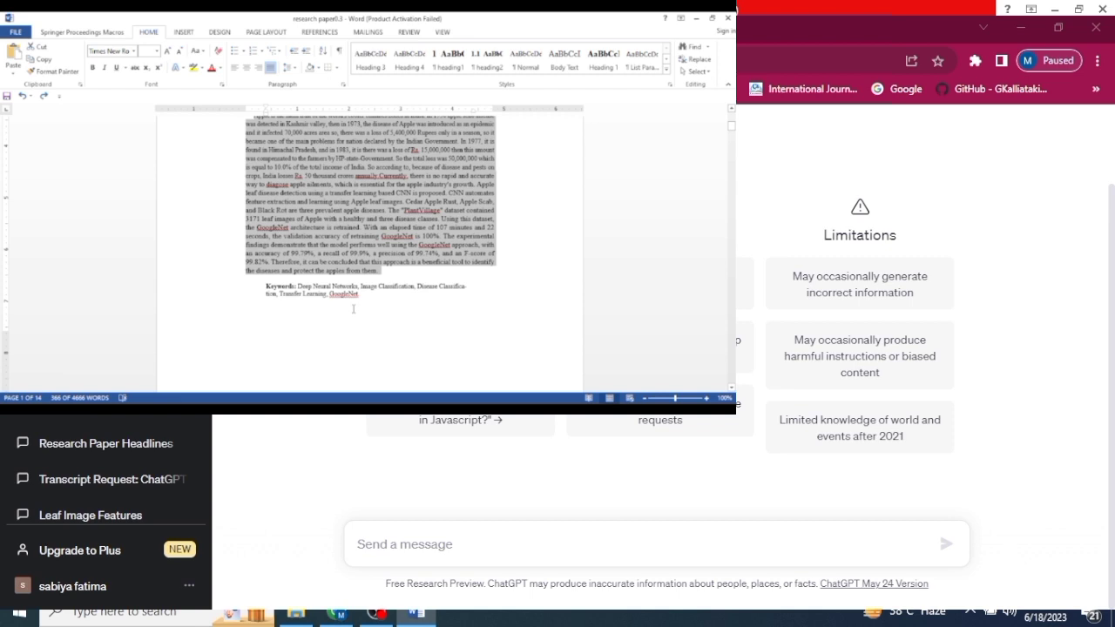
left_click(380, 274)
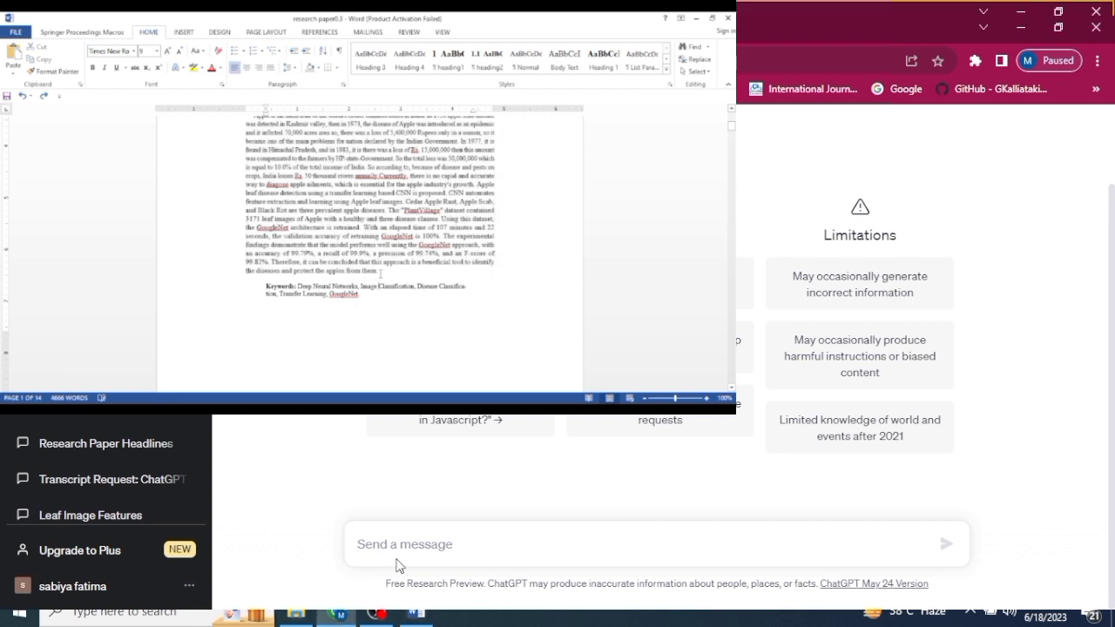
left_click_drag(380, 274, 323, 167)
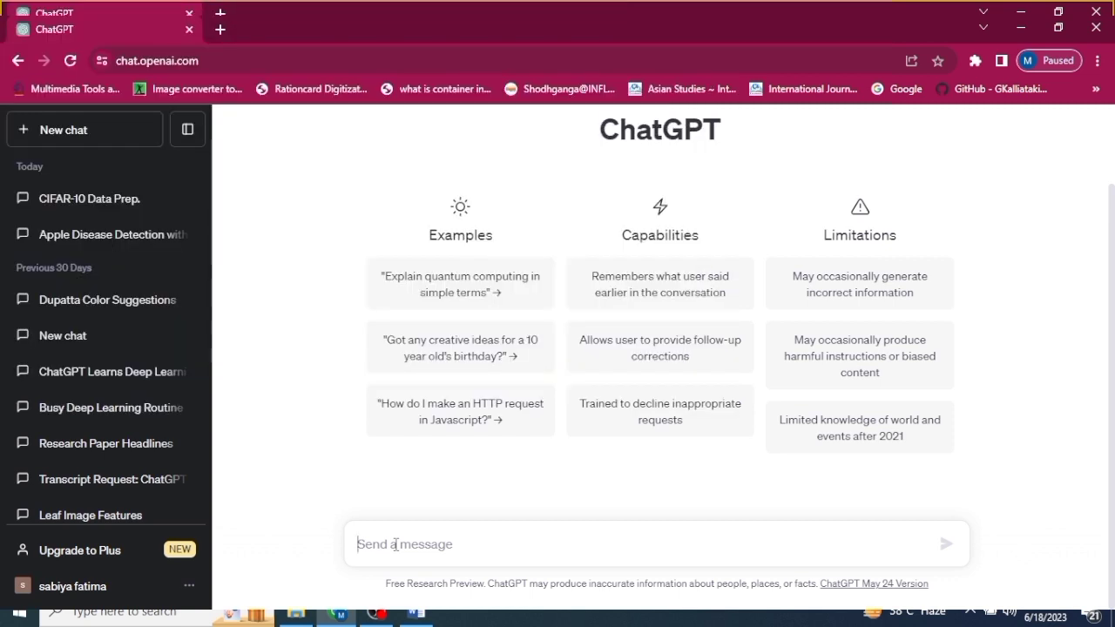
- Send ChatGPT the request "short to 150 words" followed on a new line by the pasted abstract text
left_click(395, 544)
type("shor")
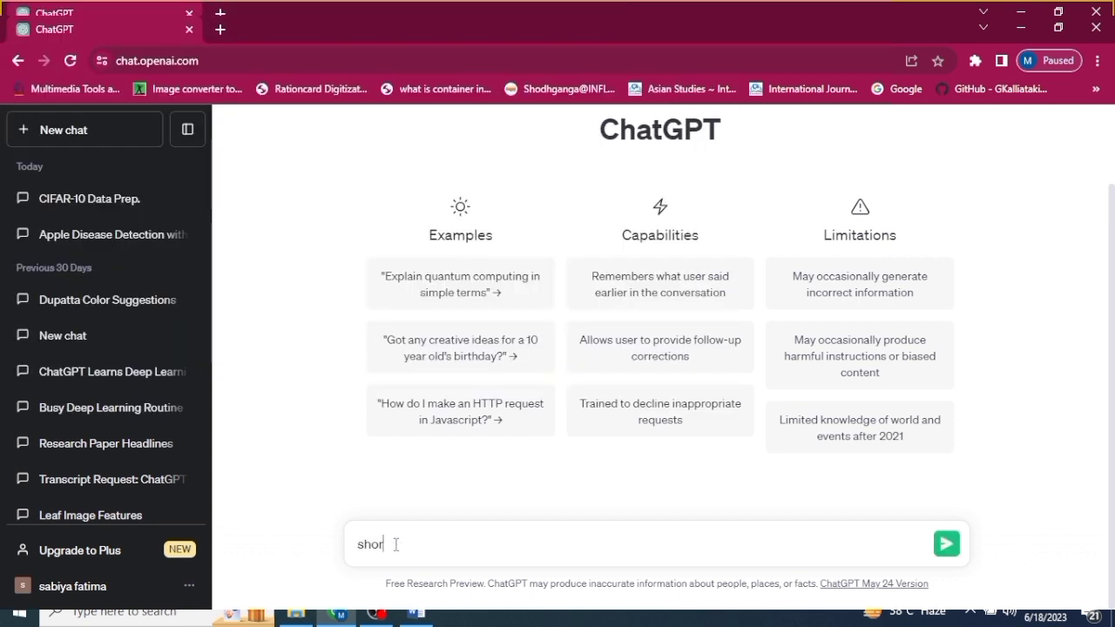
type("t to 150 words")
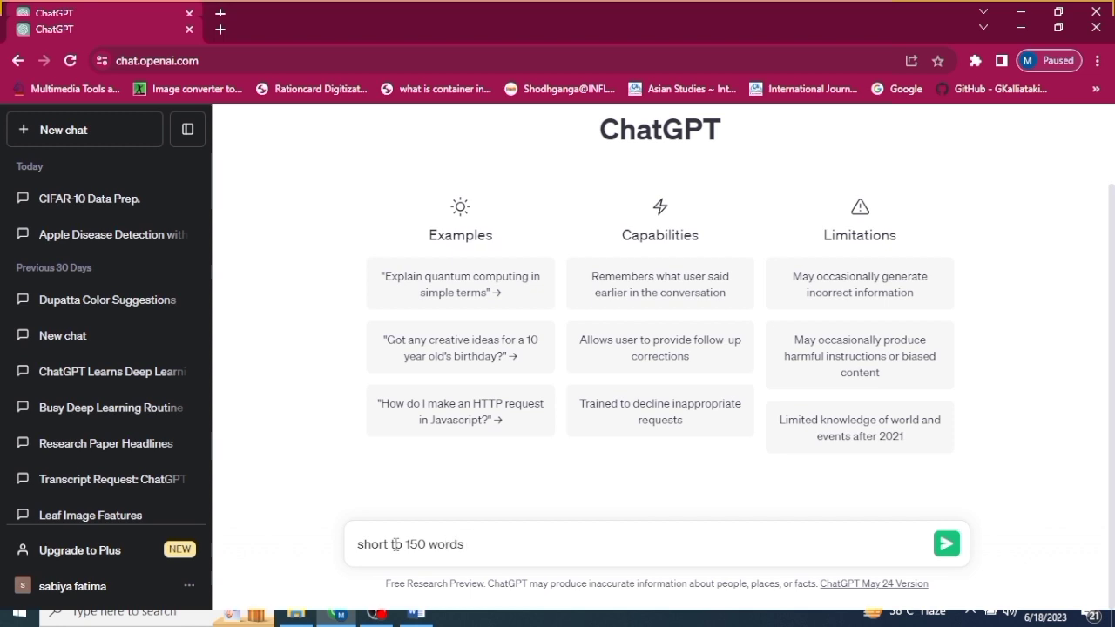
key("shift+Return")
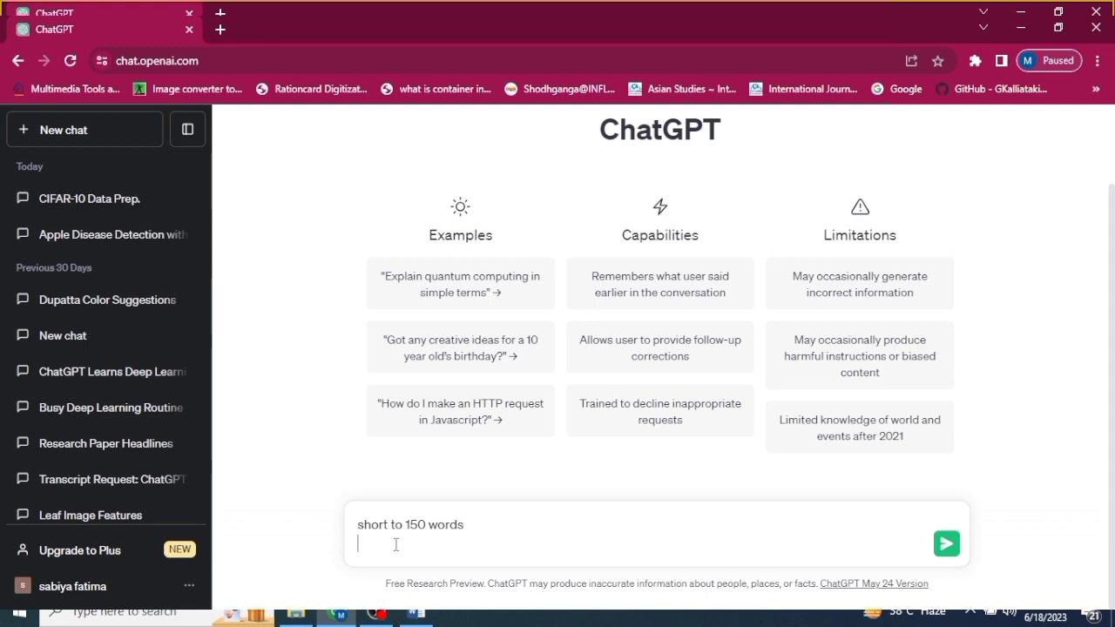
key("ctrl+v")
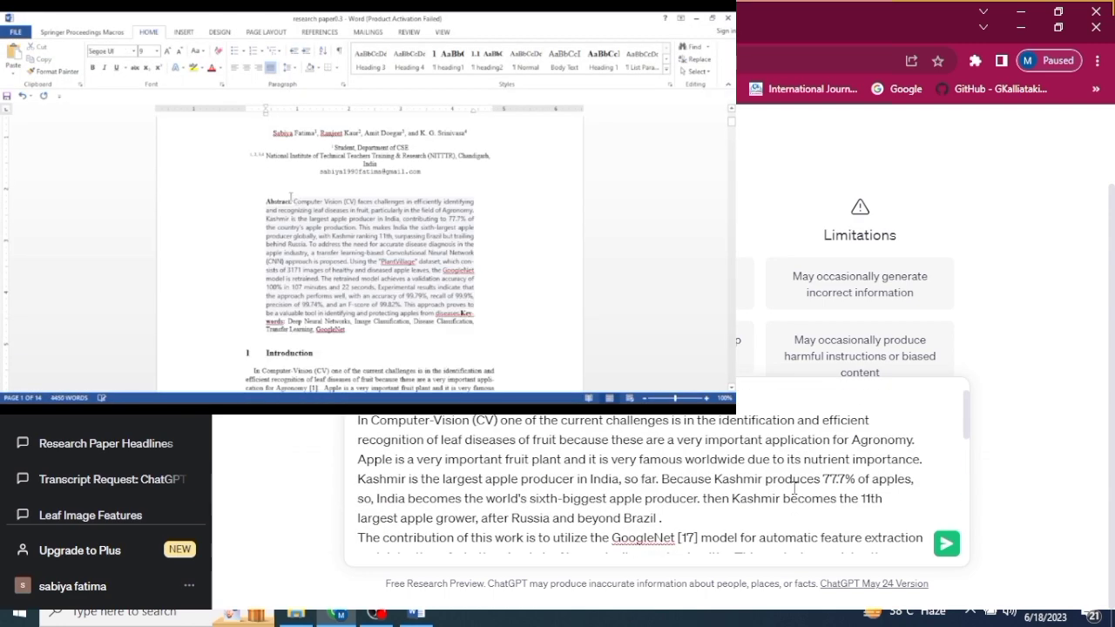
scroll(794, 488, "down", 10)
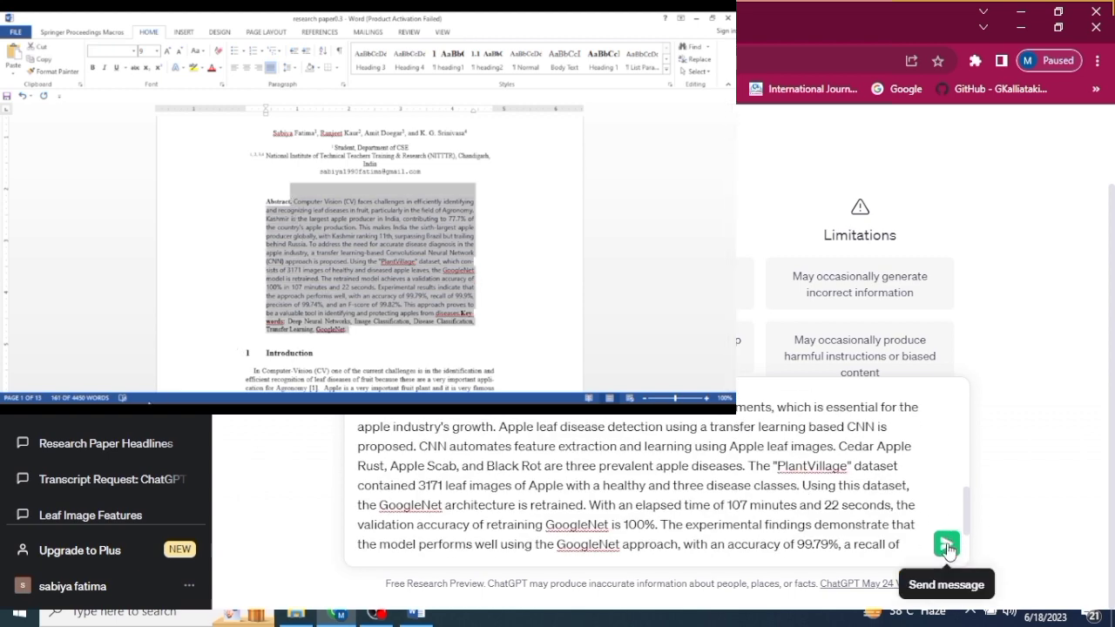
left_click(948, 547)
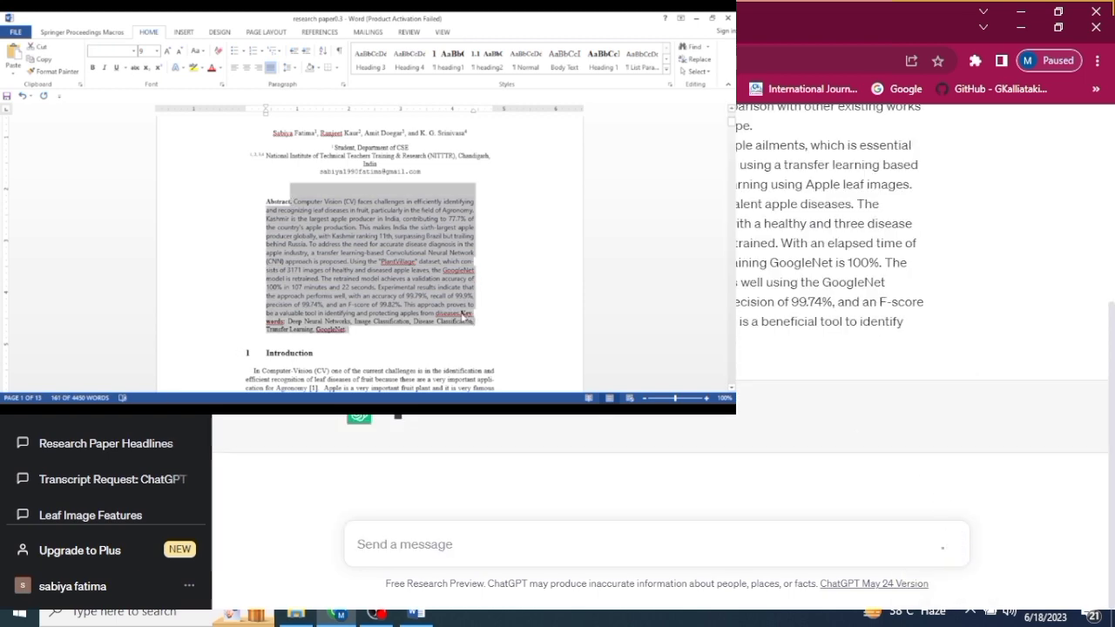
- In the Word document, put Keywords on its own line below the shortened abstract and select the abstract text
left_click(463, 316)
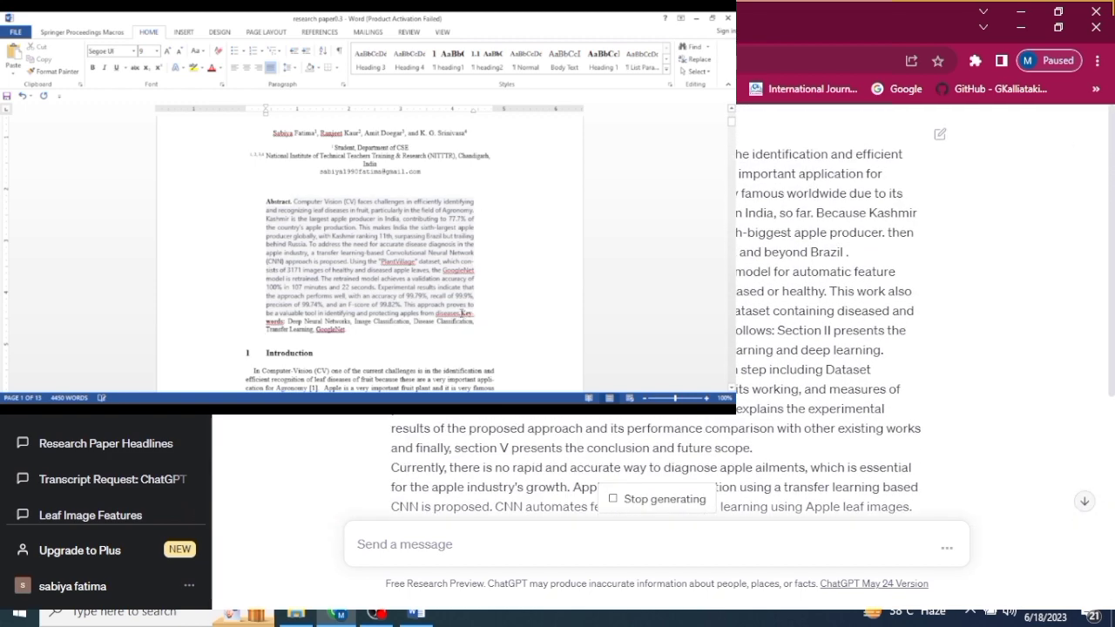
key("Return")
left_click_drag(462, 315, 293, 201)
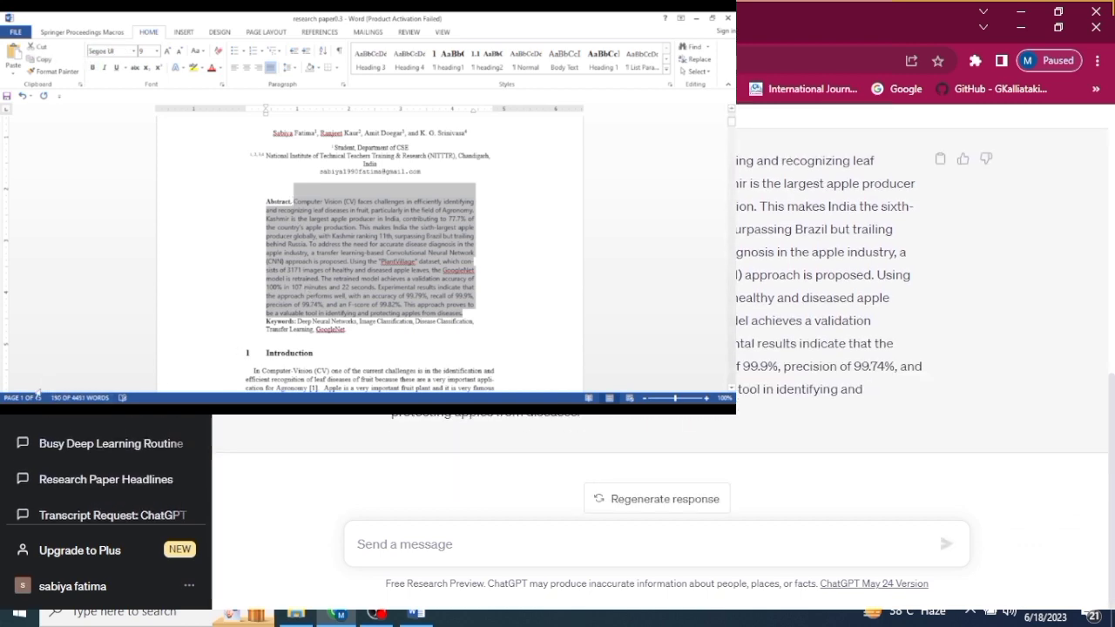
- Switch to ChatGPT and select the full shortened abstract in its reply
key("alt+Tab")
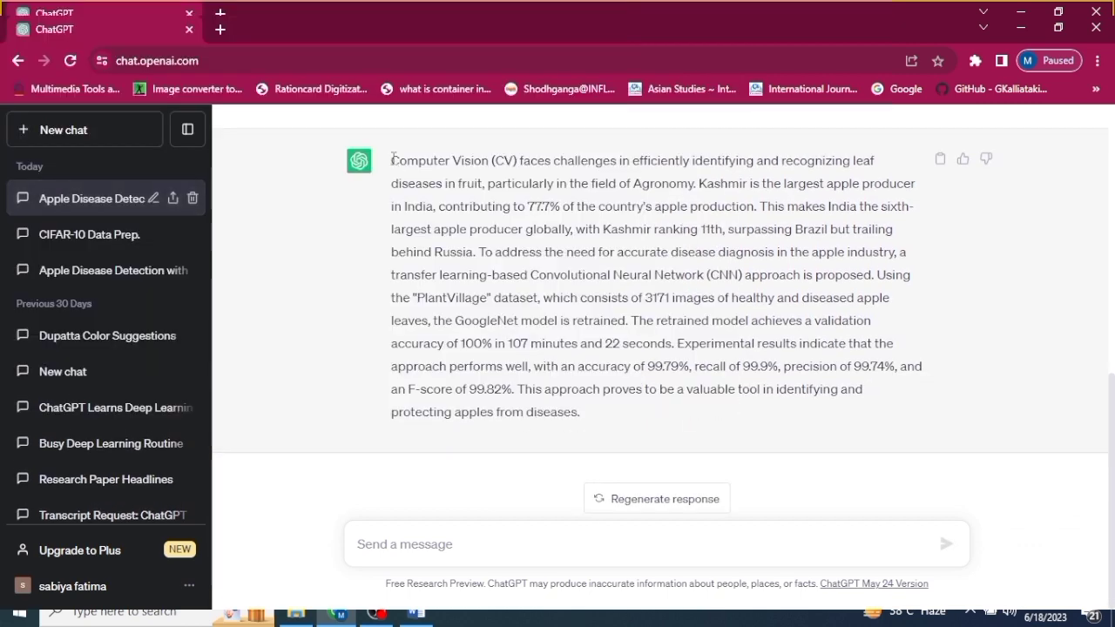
left_click_drag(393, 159, 595, 433)
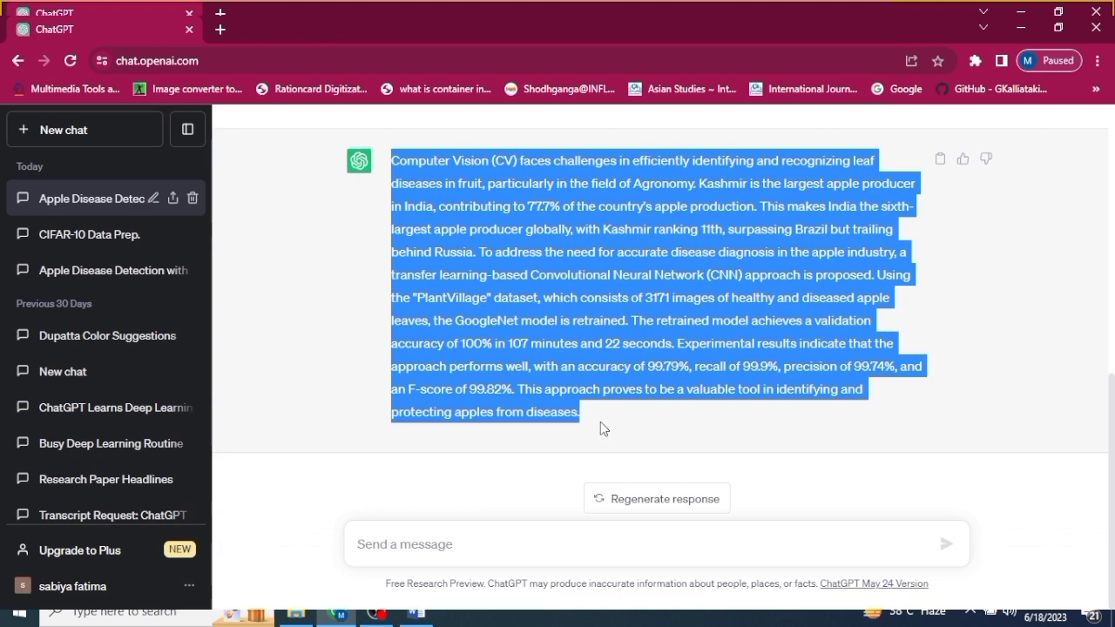
- Return to the Word paper, break the paragraph before Keywords, and select only the shortened abstract body
left_click(415, 614)
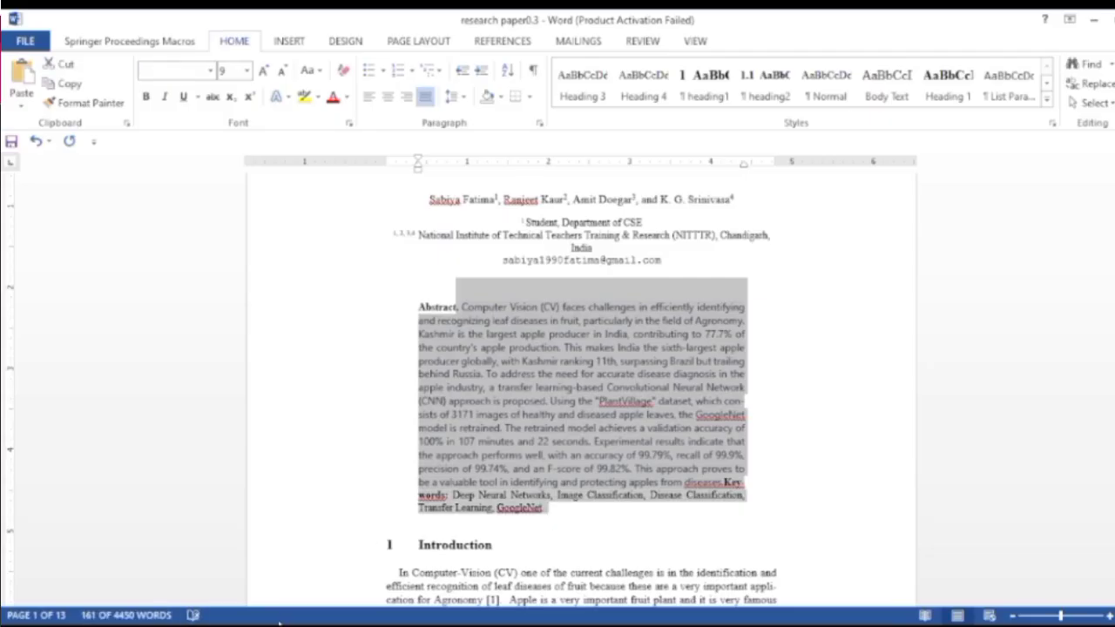
left_click(727, 484)
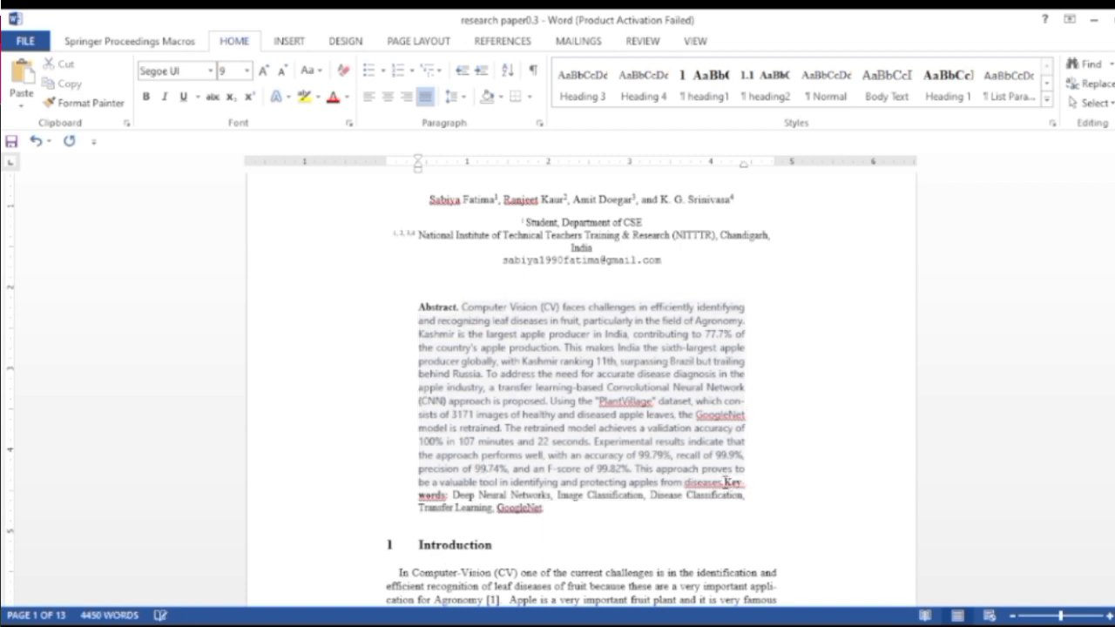
key("Return")
left_click_drag(728, 482, 462, 306)
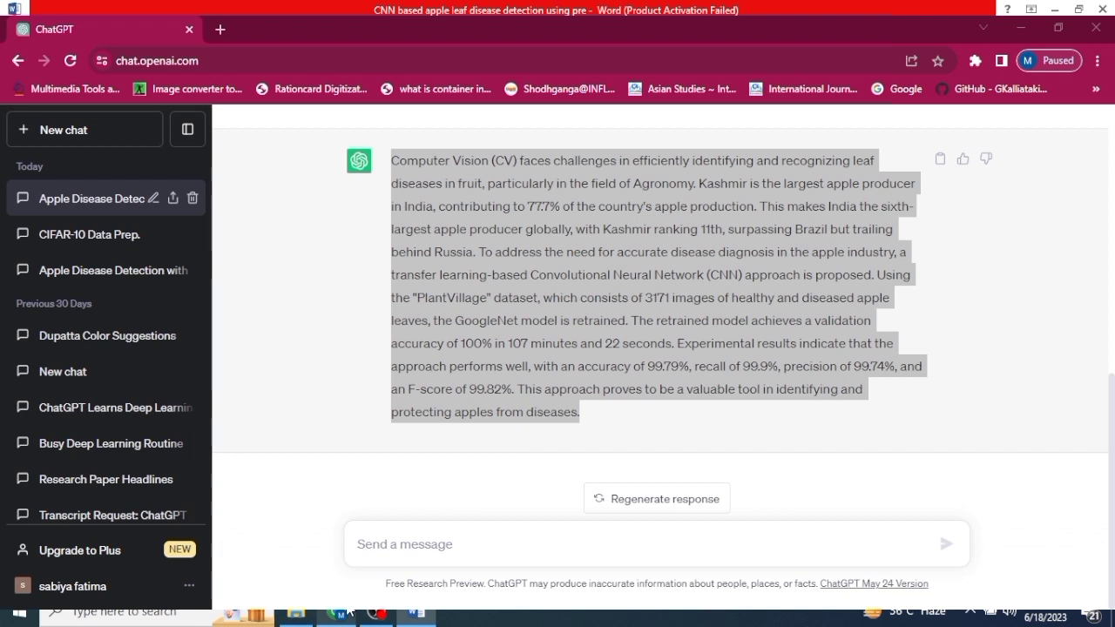
- Return to the ChatGPT conversation and send the message "suggest 5 titles for this paper"
left_click(407, 544)
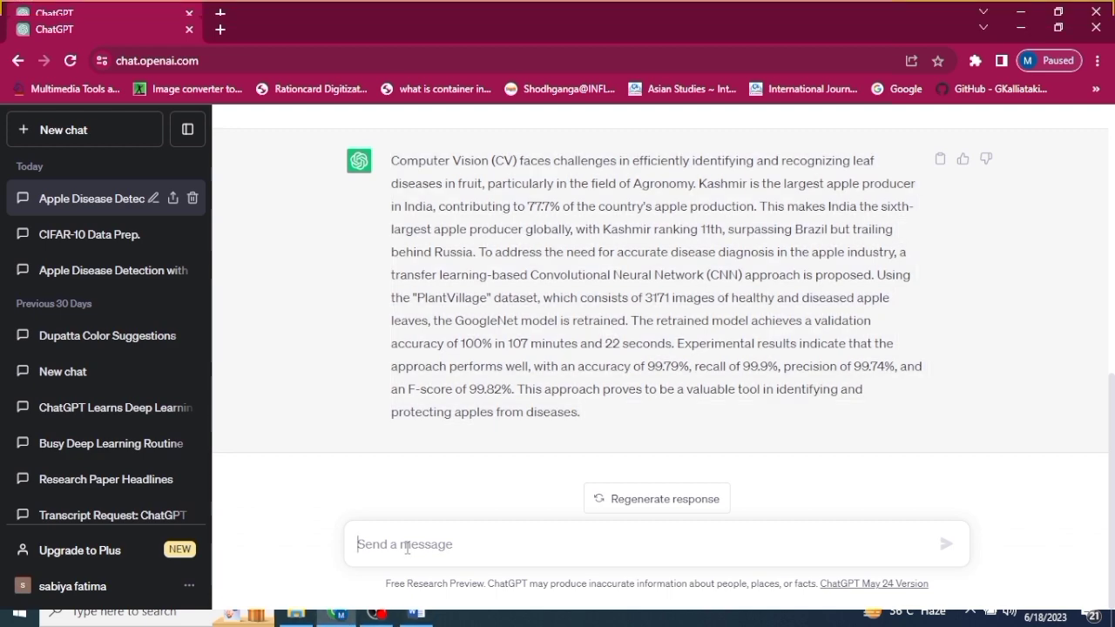
left_click(417, 615)
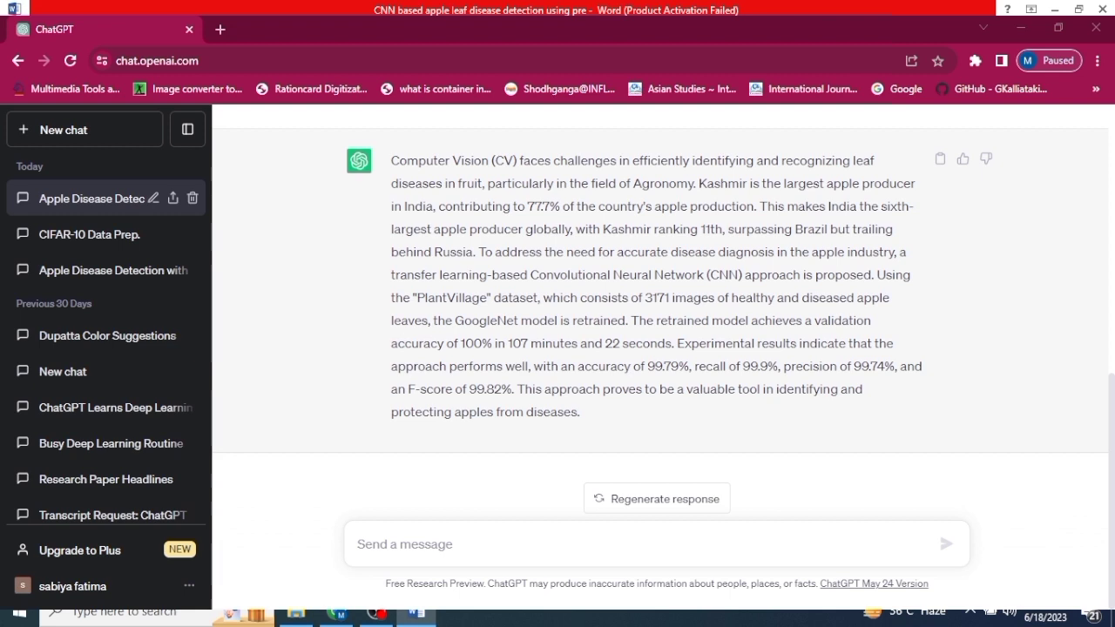
left_click(338, 615)
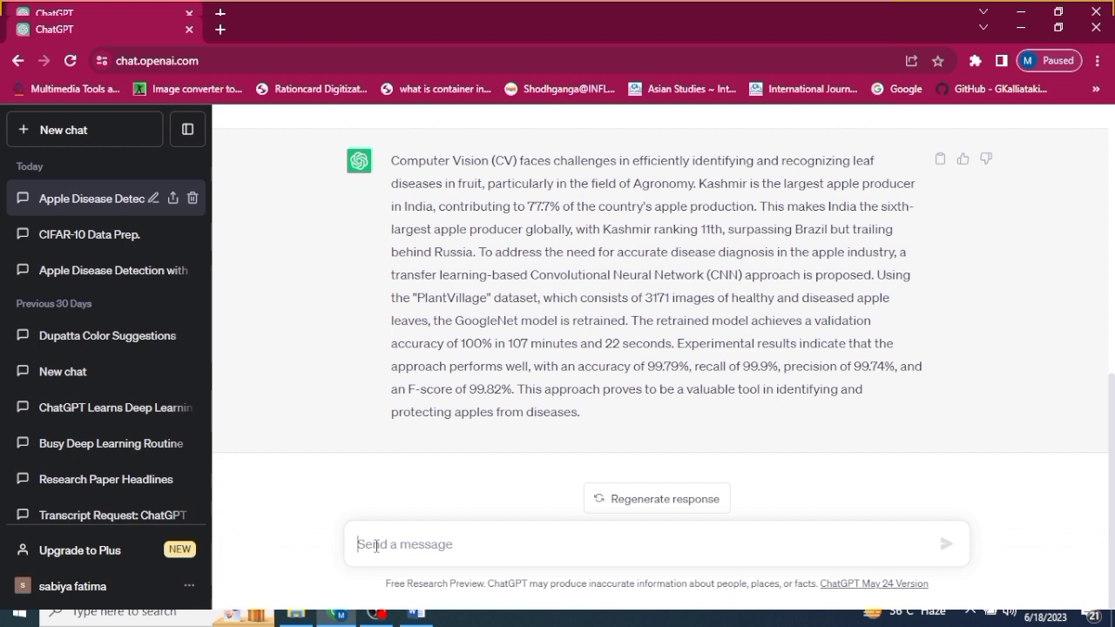
type("sugge")
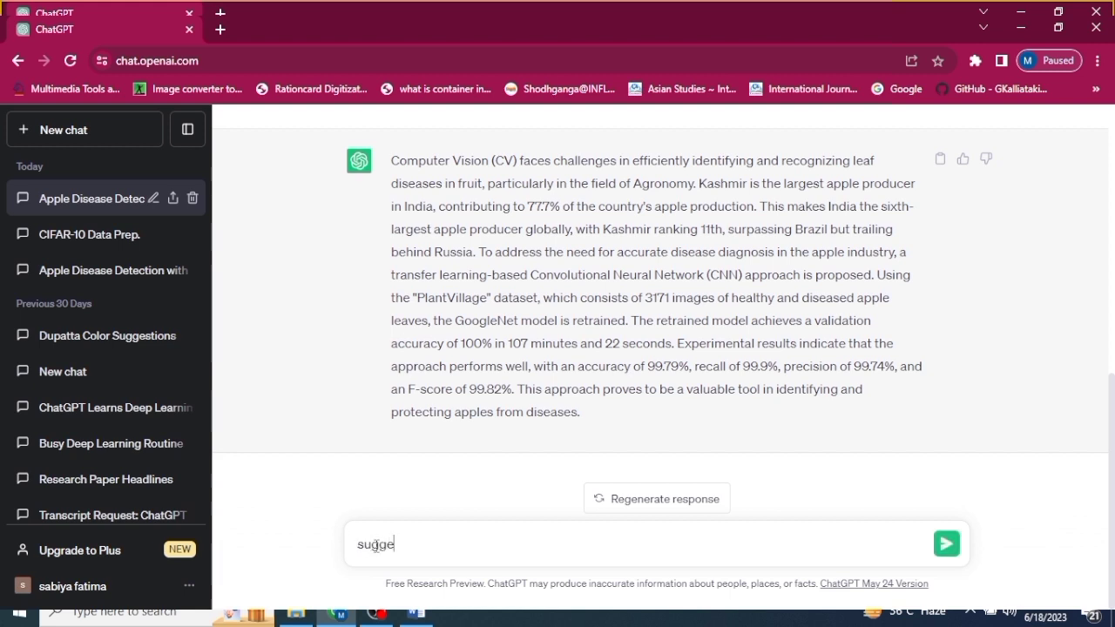
type("st 5 titles for this ")
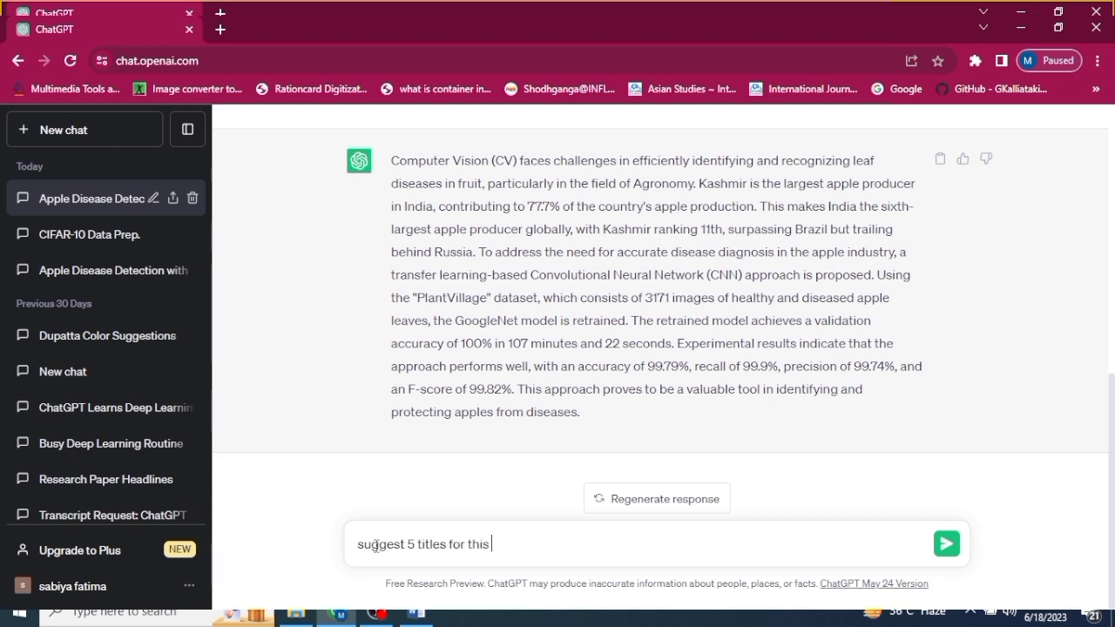
type("paper")
left_click(946, 546)
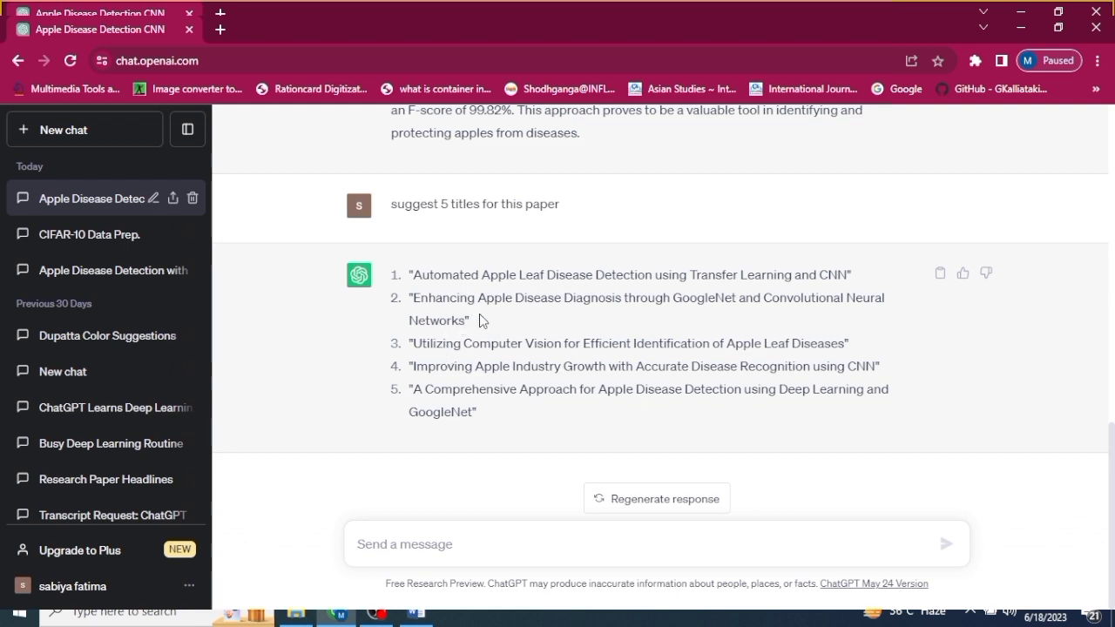
- Highlight the second suggested title, then ask ChatGPT for "more creative titles"
left_click_drag(478, 321, 409, 298)
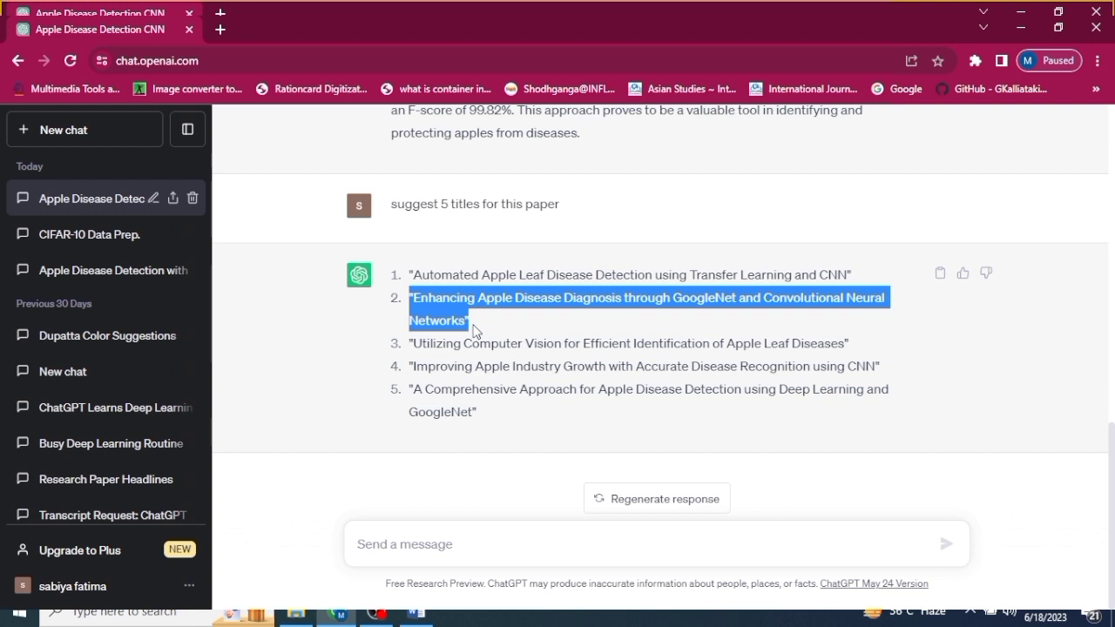
left_click(393, 542)
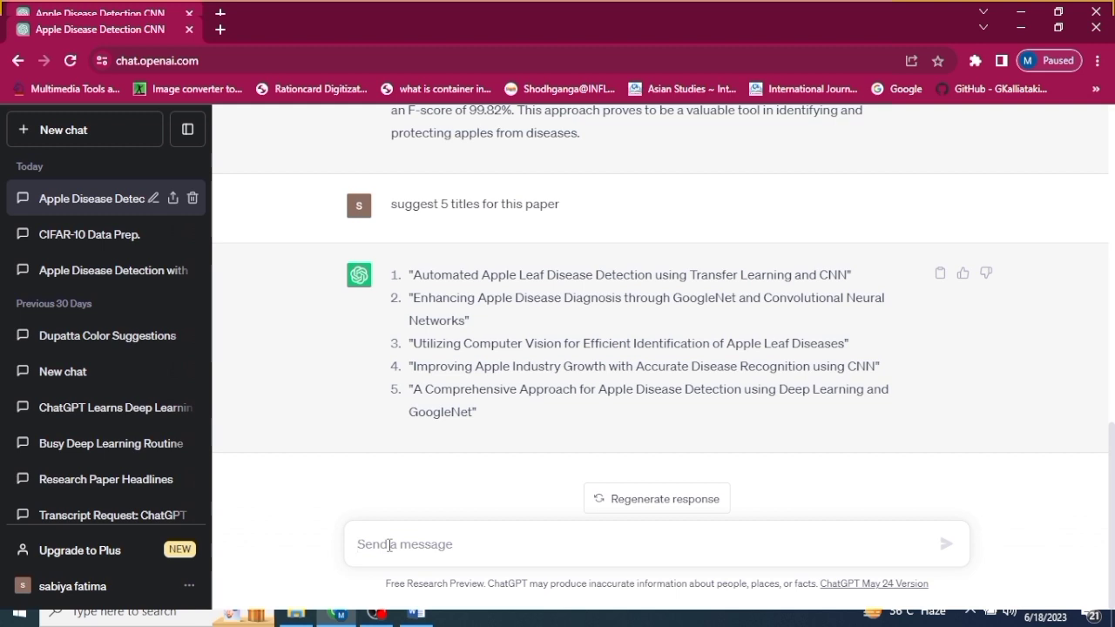
type("more")
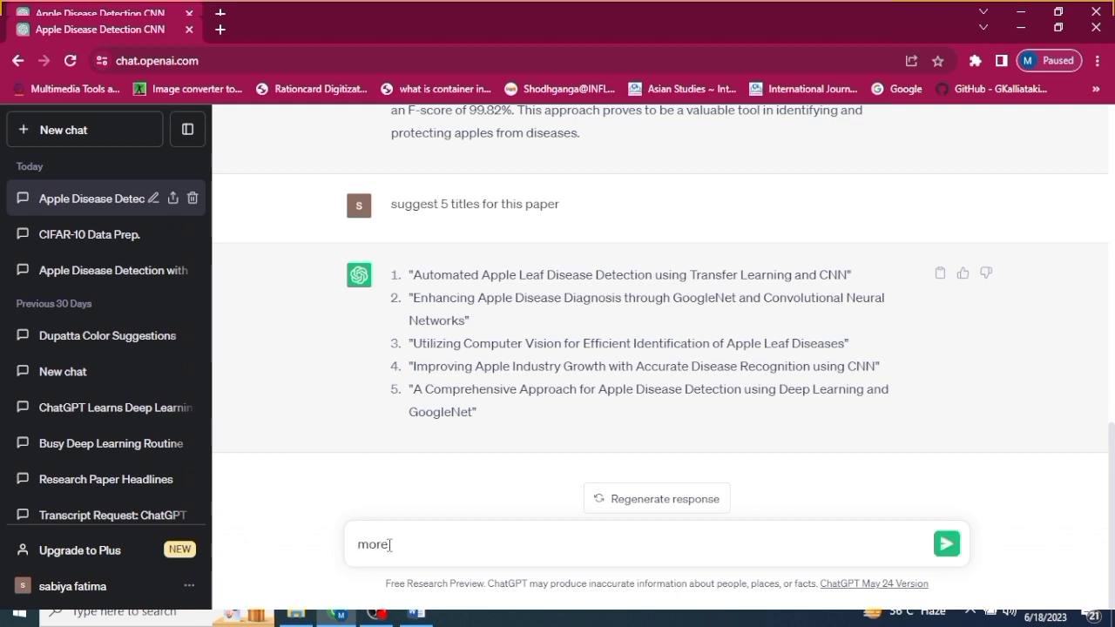
type(" creative titles")
key("Return")
- Send ChatGPT the follow-up message "more creative titles for the same"
type("r")
type(" th")
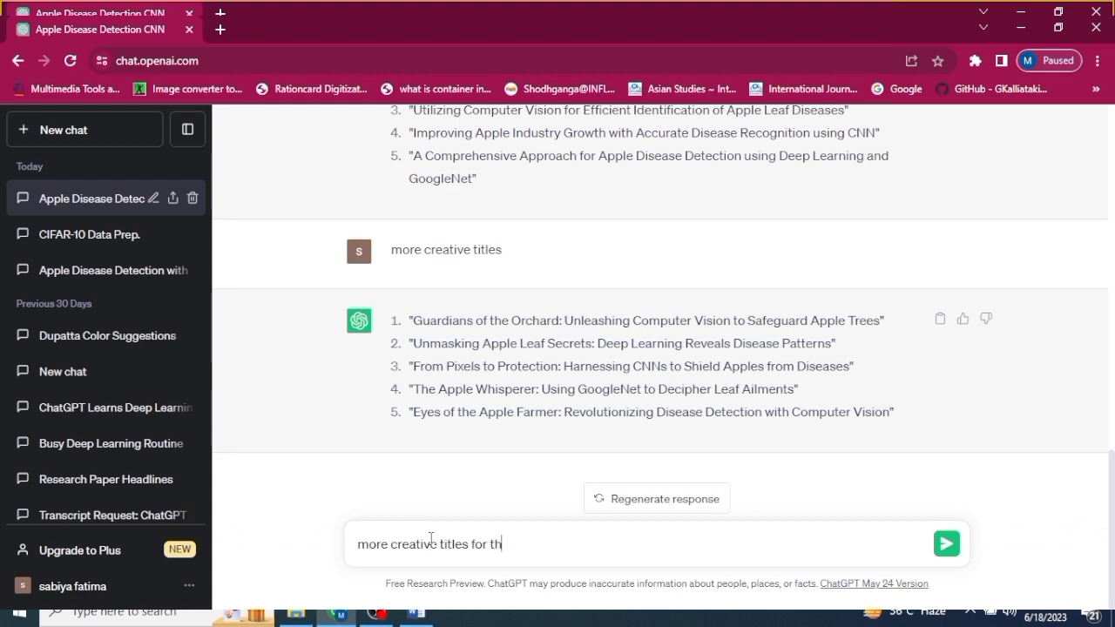
type("e same")
key("Return")
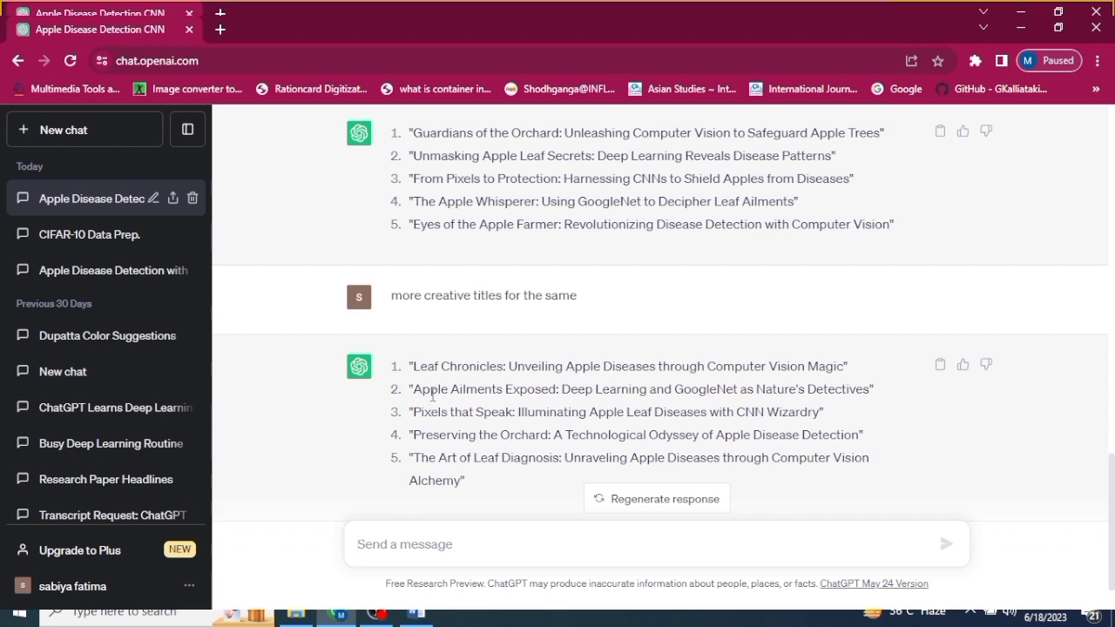
- Examine the newest title suggestions, highlighting part of the fifth title and the whole second title, "Apple Ailments Exposed: Deep Learning and GoogleNet as Nature's Detectives"
scroll(413, 392, "down", 1)
left_click_drag(411, 388, 500, 378)
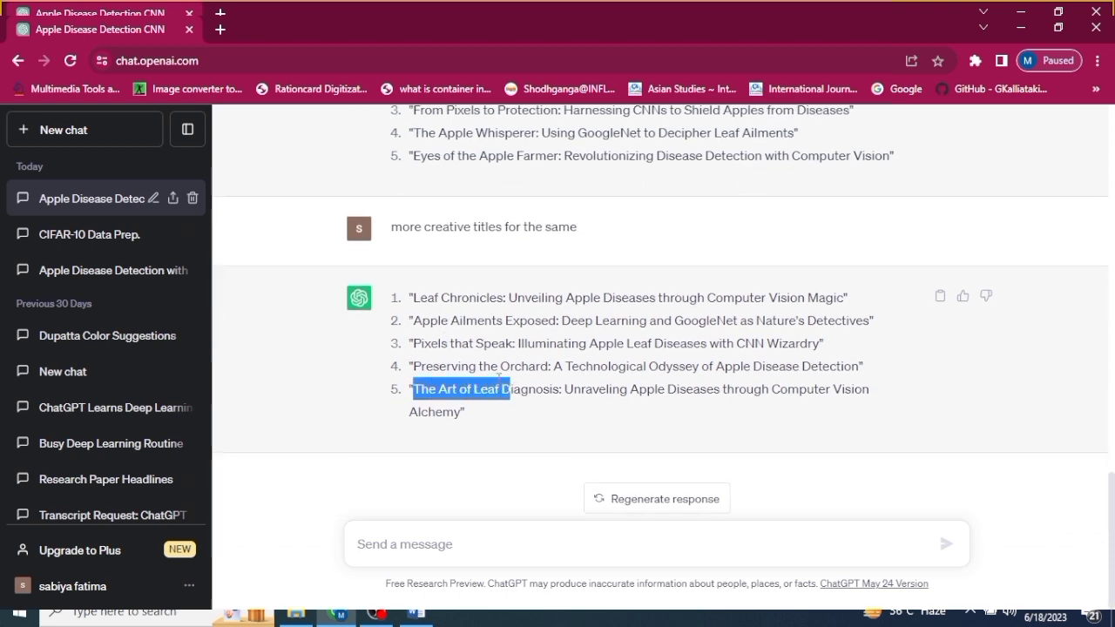
left_click_drag(413, 320, 881, 335)
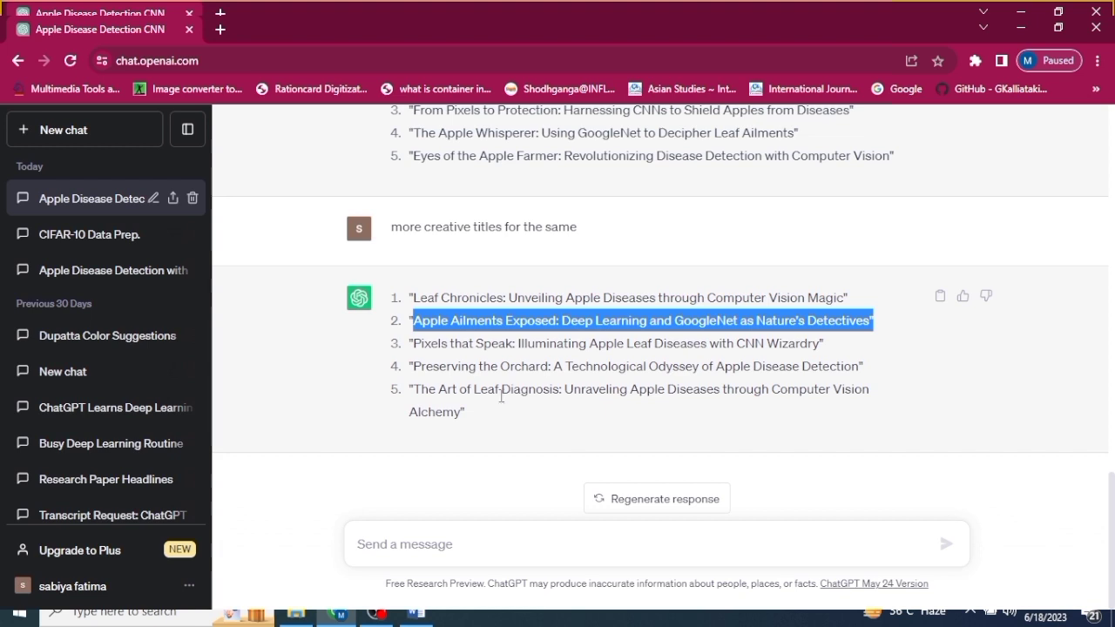
- Copy the body of section 4, Experimental Results and Discussion, including Comparative Analysis, from the Word document research paper0.3 into the ChatGPT message
left_click(416, 614)
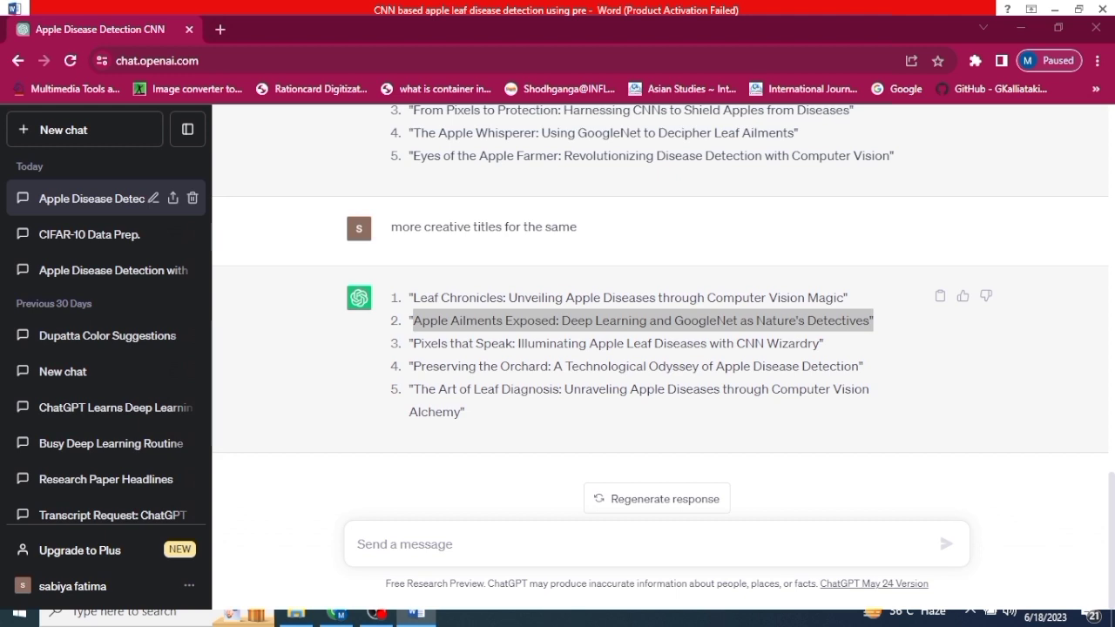
key("alt+Tab")
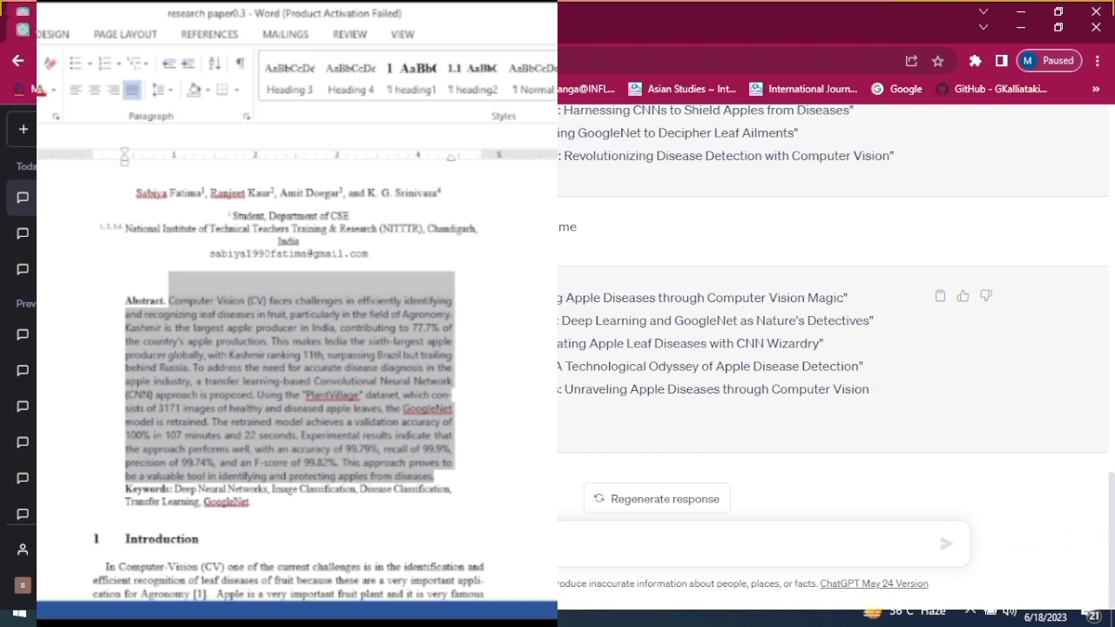
scroll(404, 473, "up", 3)
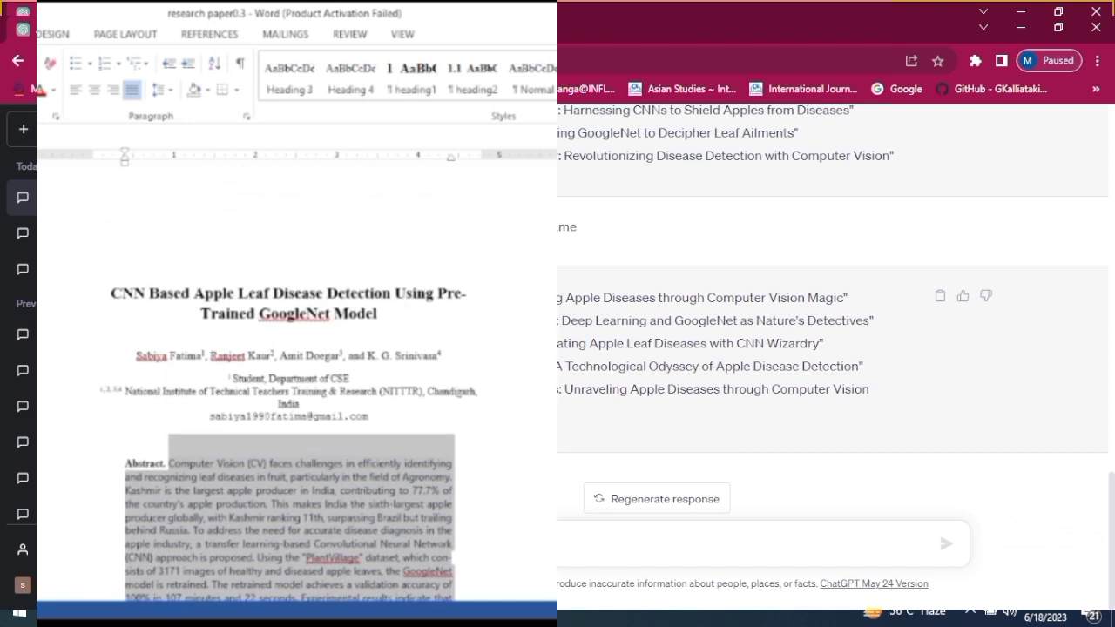
scroll(296, 383, "down", 20)
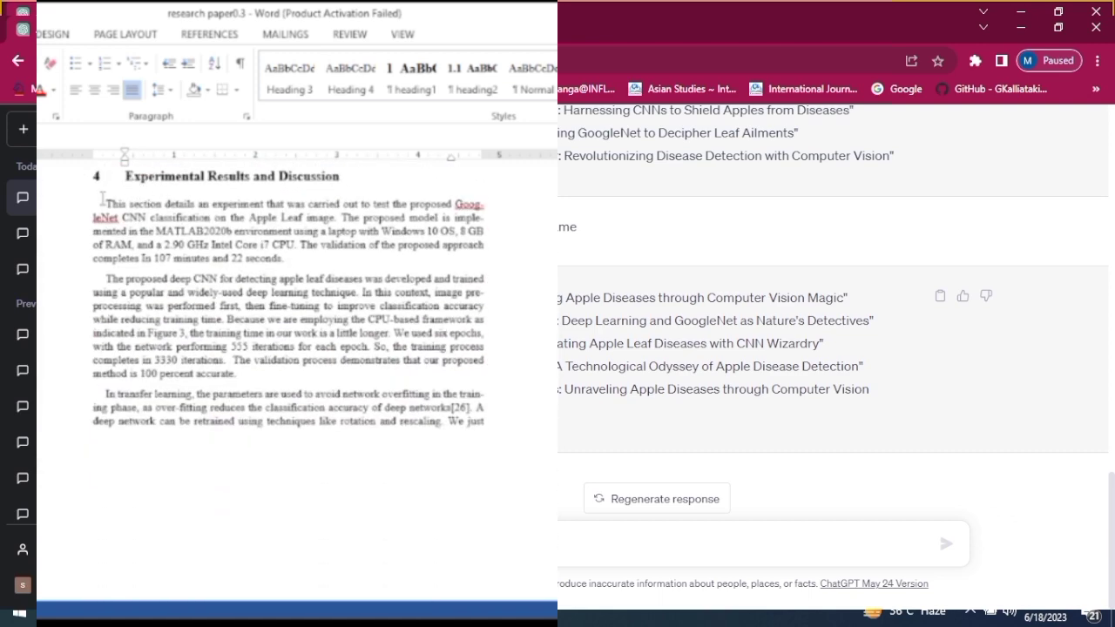
left_click_drag(105, 204, 299, 514)
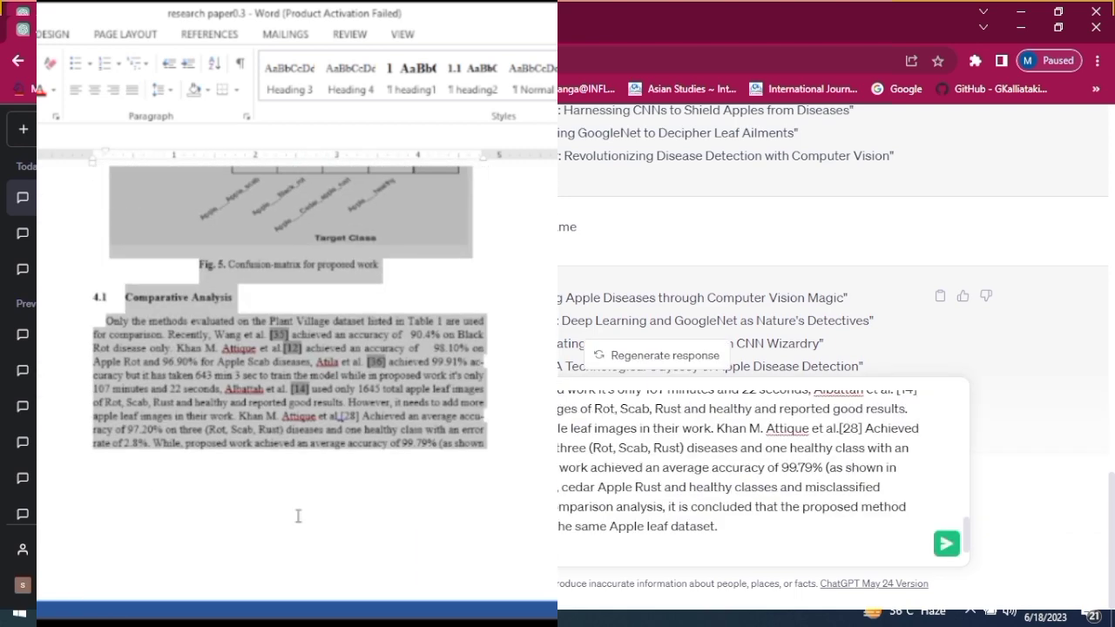
key("alt+Tab")
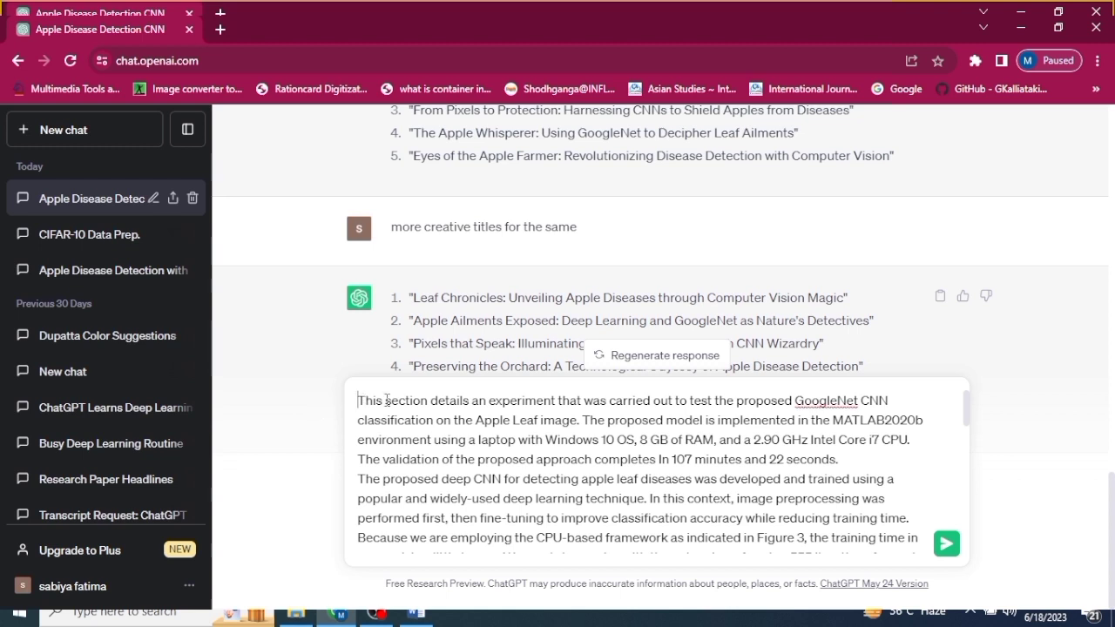
- Put the instruction "discuss this result in depth" on its own line above the pasted results text and send the message
type("discuss ")
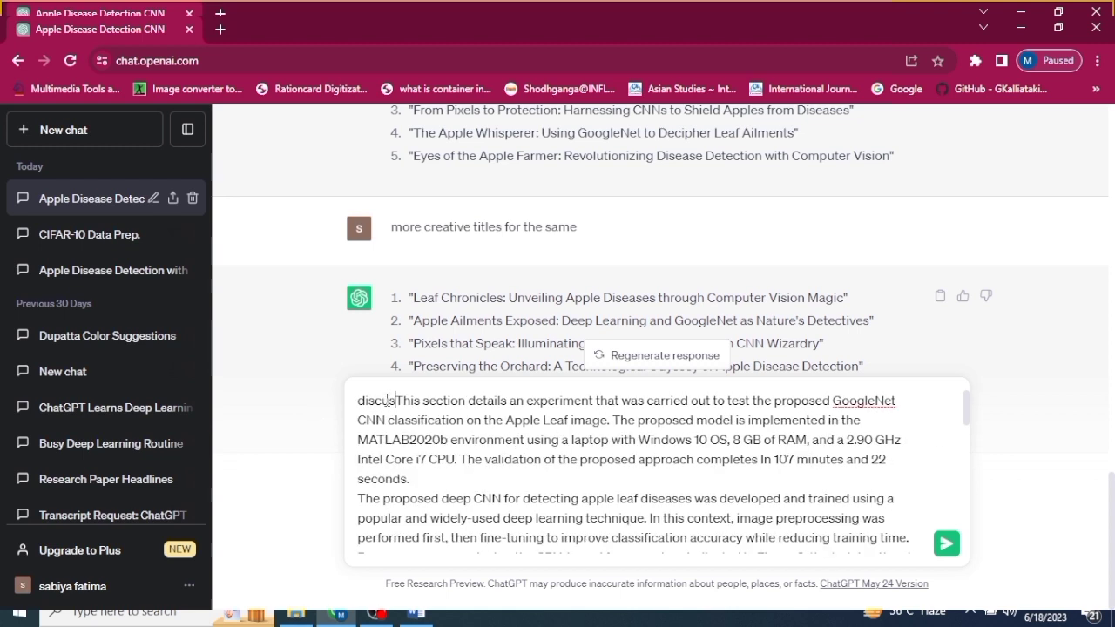
type("this ")
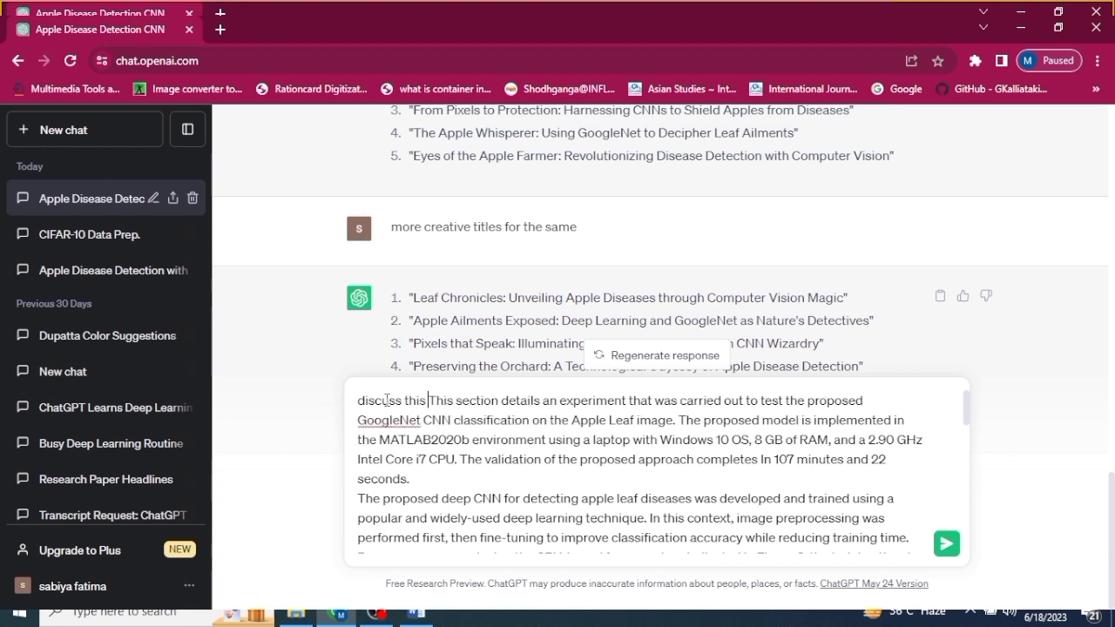
type("result")
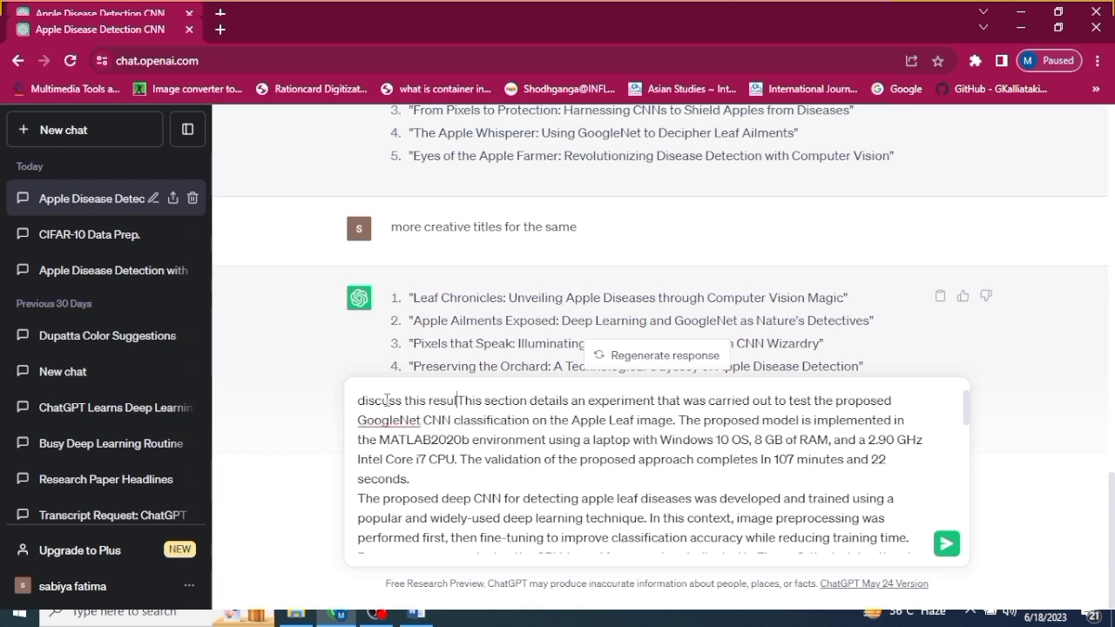
type(" in de")
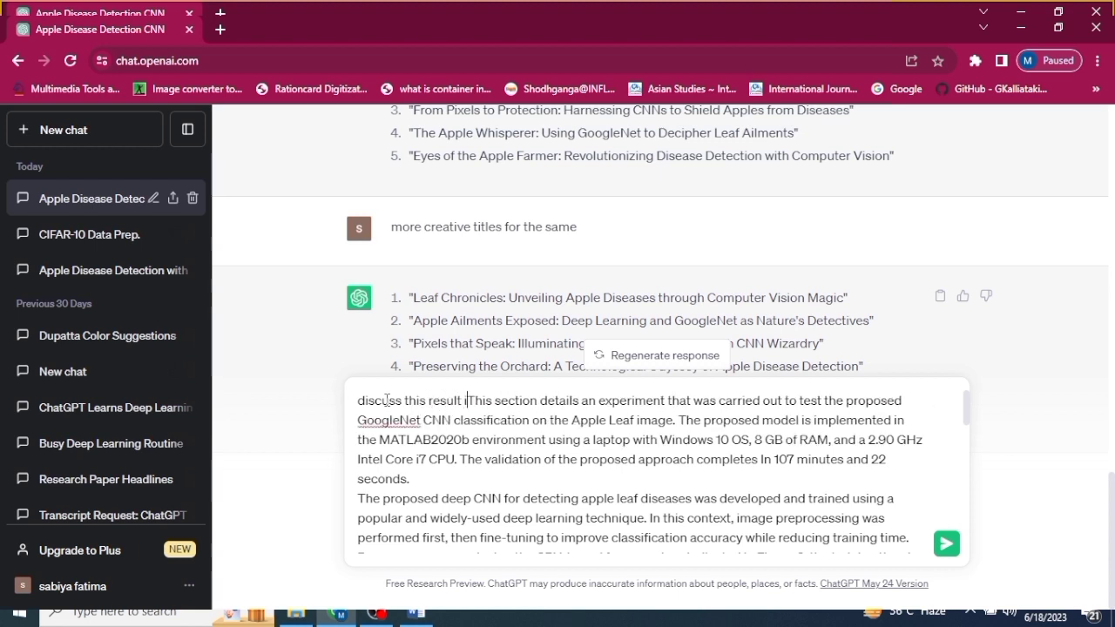
type("pth")
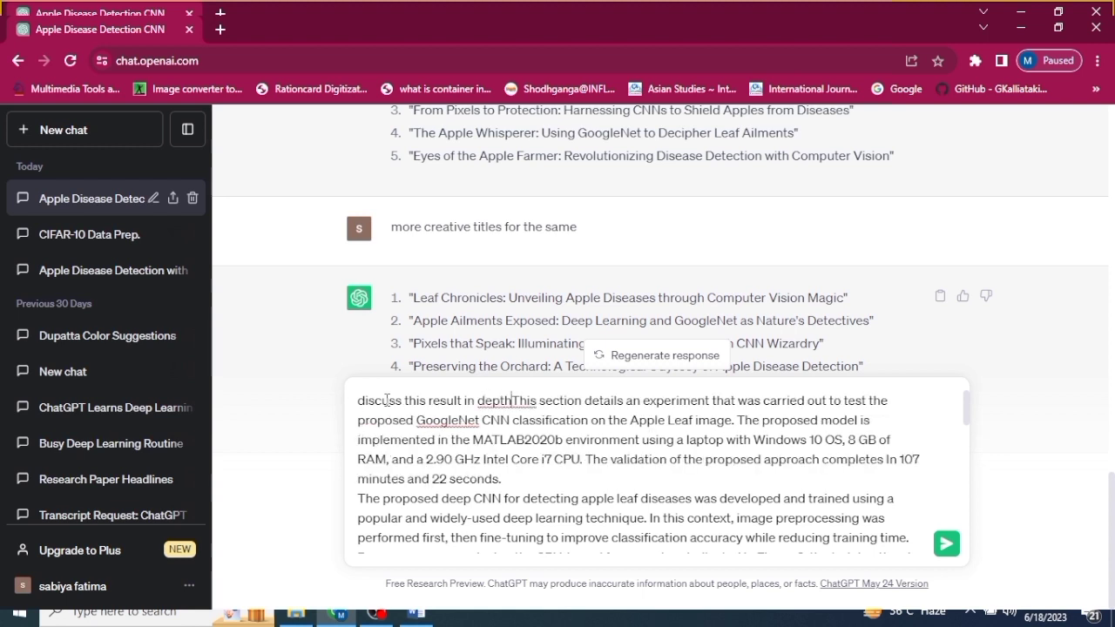
key("shift+Return")
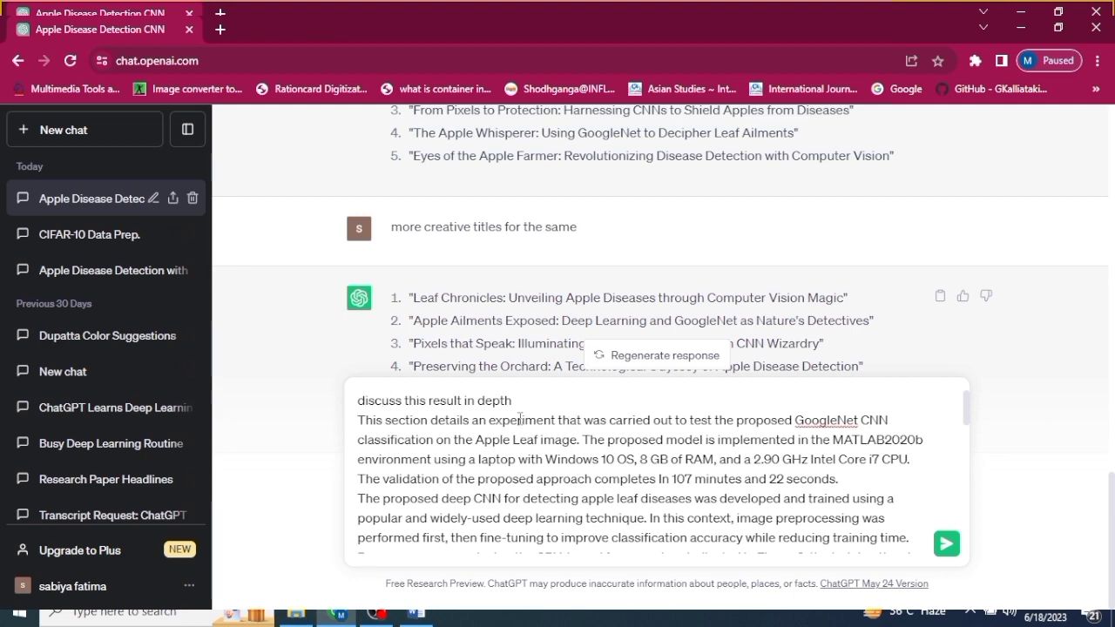
scroll(637, 433, "down", 2)
scroll(637, 433, "down", 5)
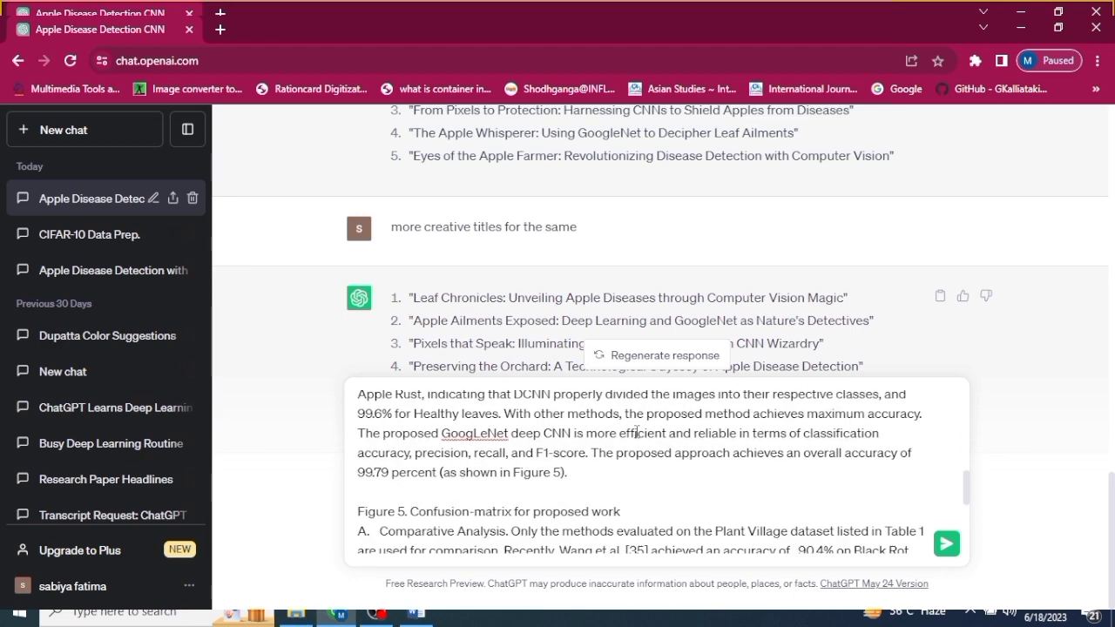
key("Return")
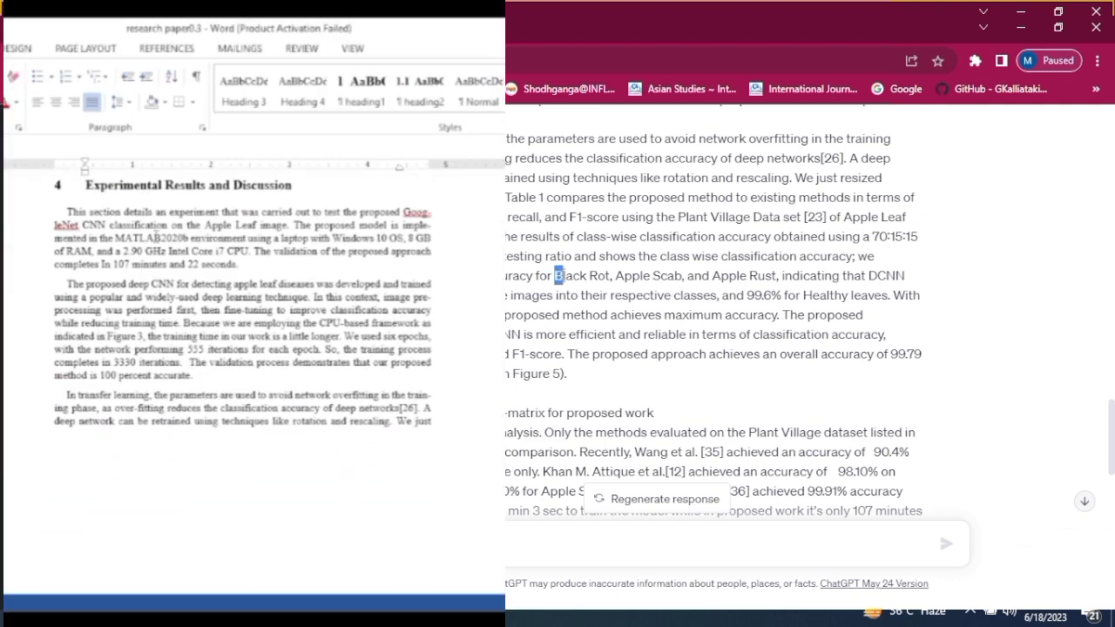
- Check the submitted results text, highlighting the apple disease classes, and read through to the end of ChatGPT's discussion
left_click_drag(557, 275, 803, 275)
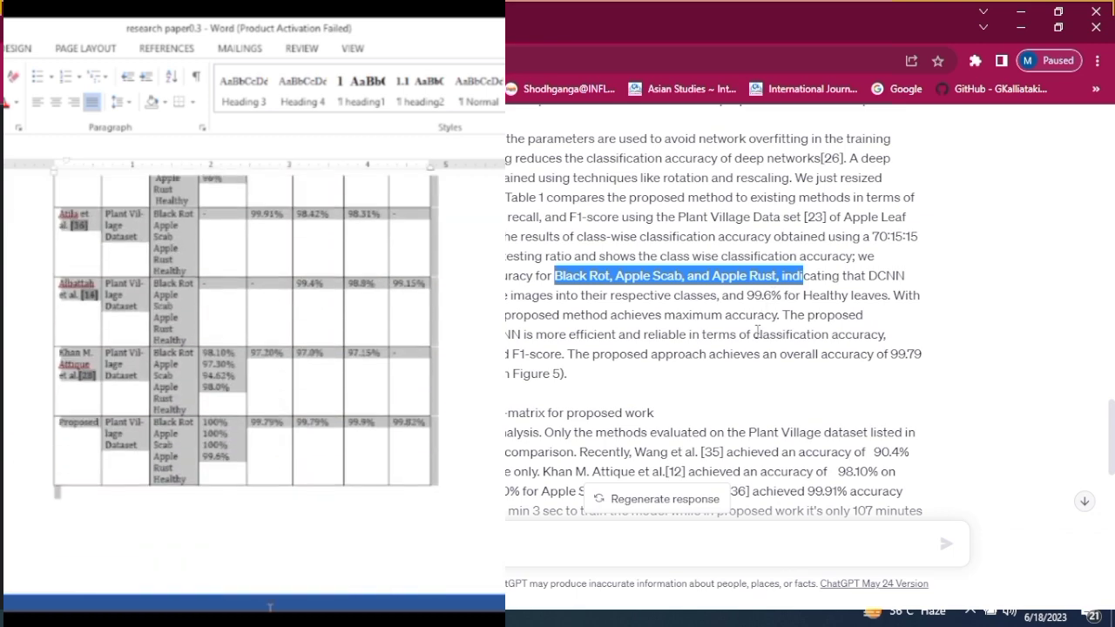
scroll(755, 331, "down", 1)
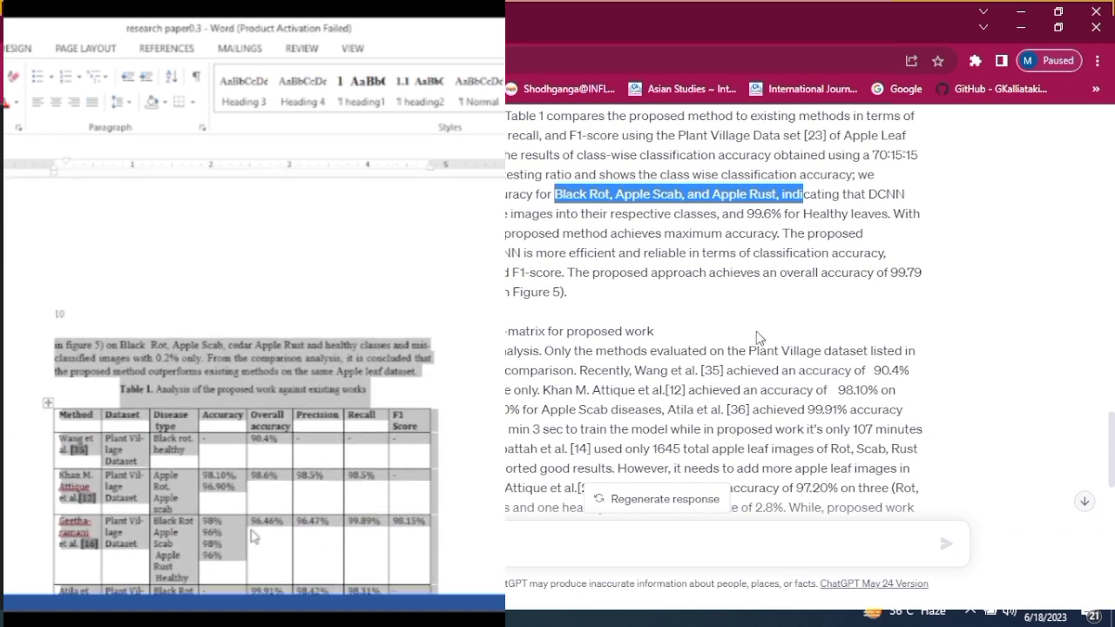
scroll(739, 346, "down", 2)
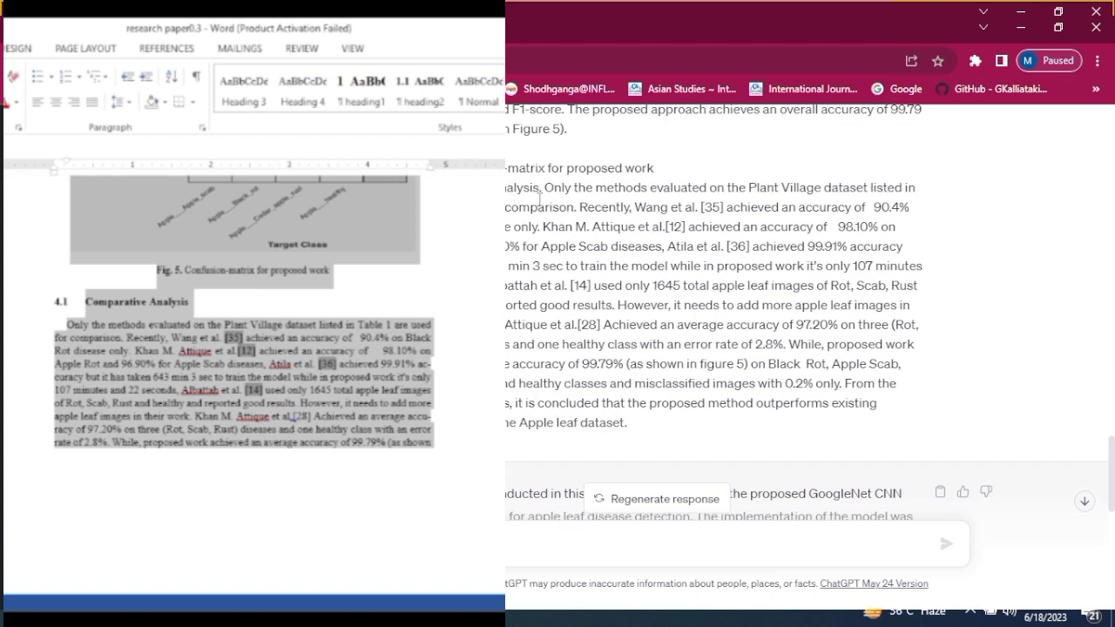
left_click(763, 247)
scroll(718, 261, "down", 10)
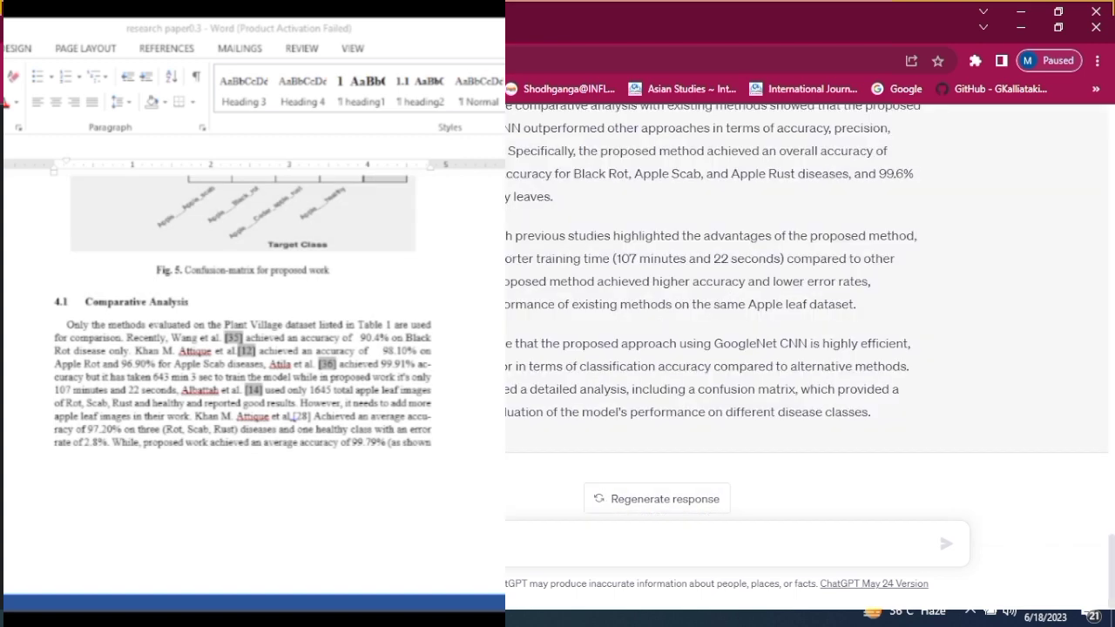
- Ask ChatGPT to "discuss in more details"
left_click(451, 544)
type("d")
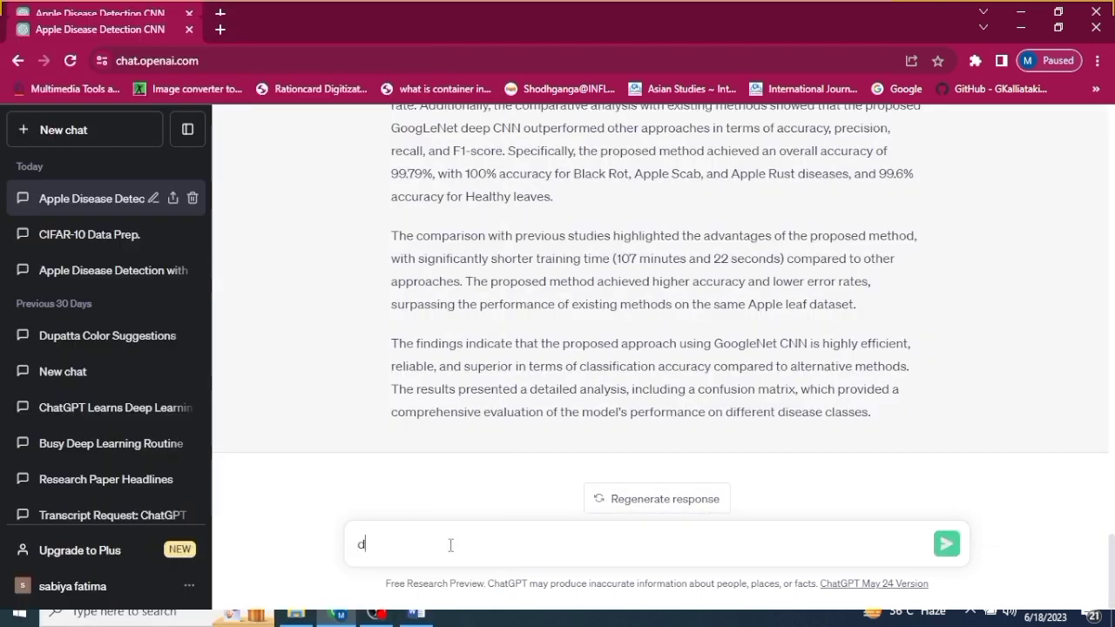
type("isc")
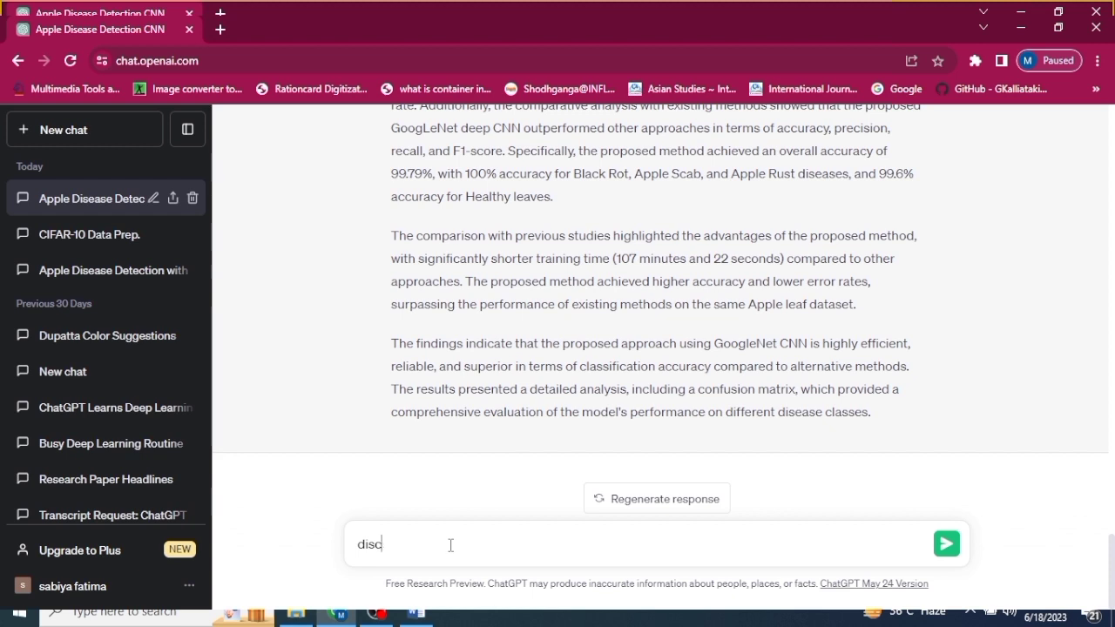
type("ususs in more details")
key("Return")
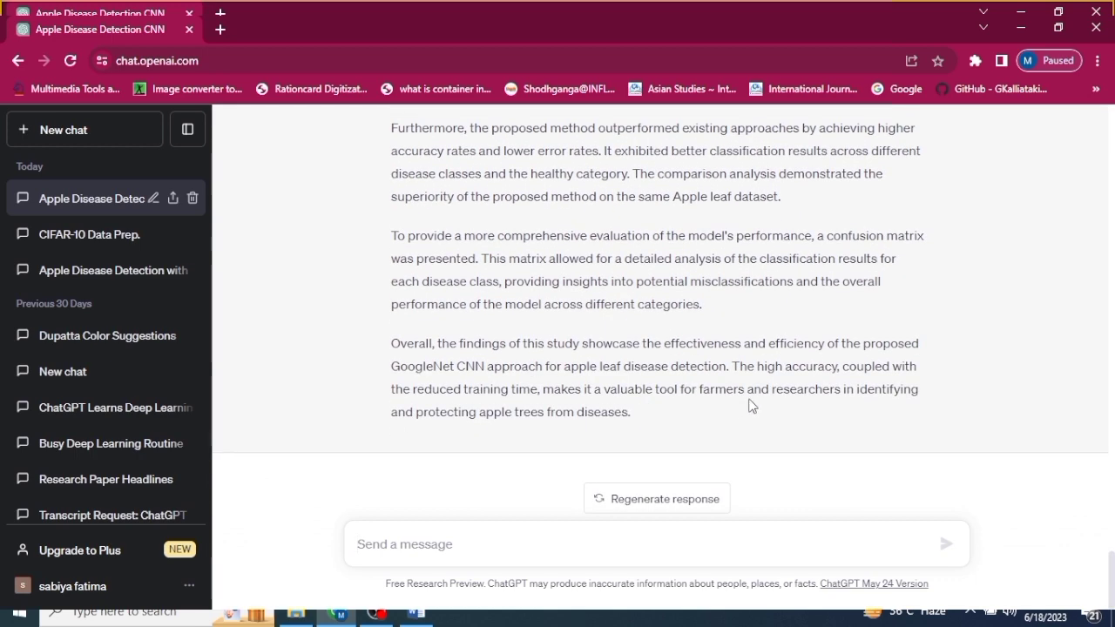
- Review the expanded discussion, highlighting the MATLAB2020b laptop setup, the validation time and the start of the validation results paragraph
scroll(749, 403, "up", 10)
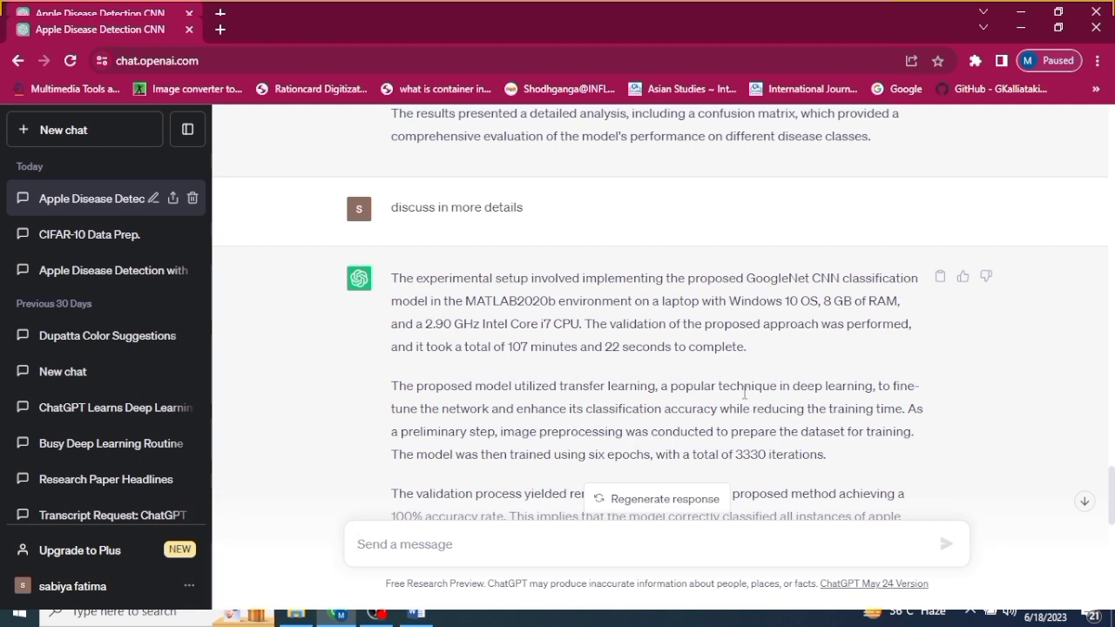
scroll(744, 394, "down", 5)
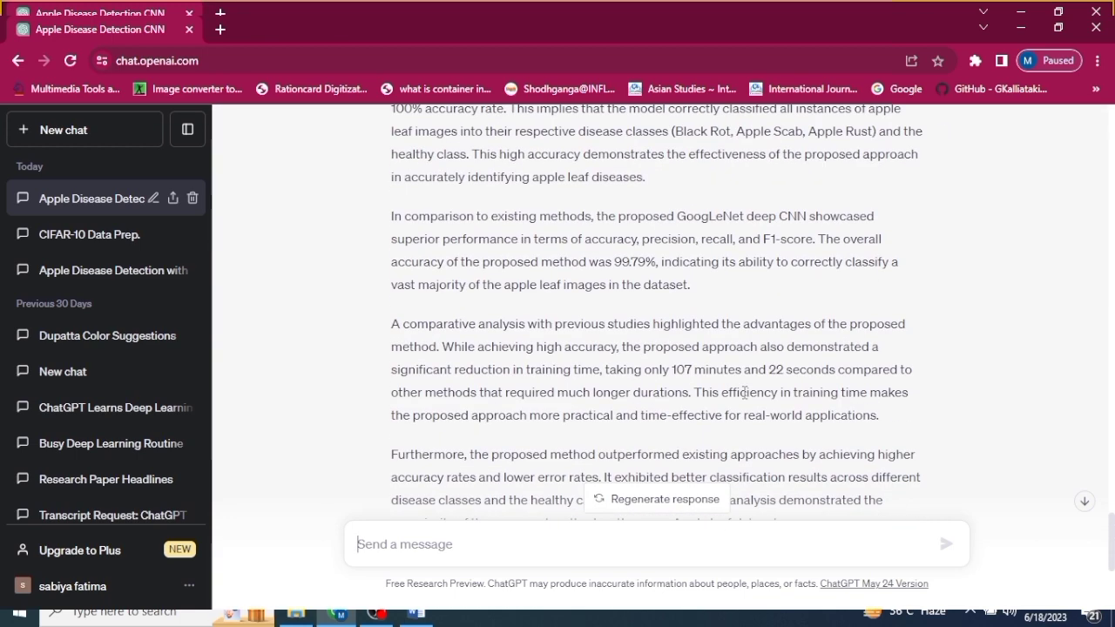
scroll(745, 395, "down", 1)
scroll(745, 396, "up", 6)
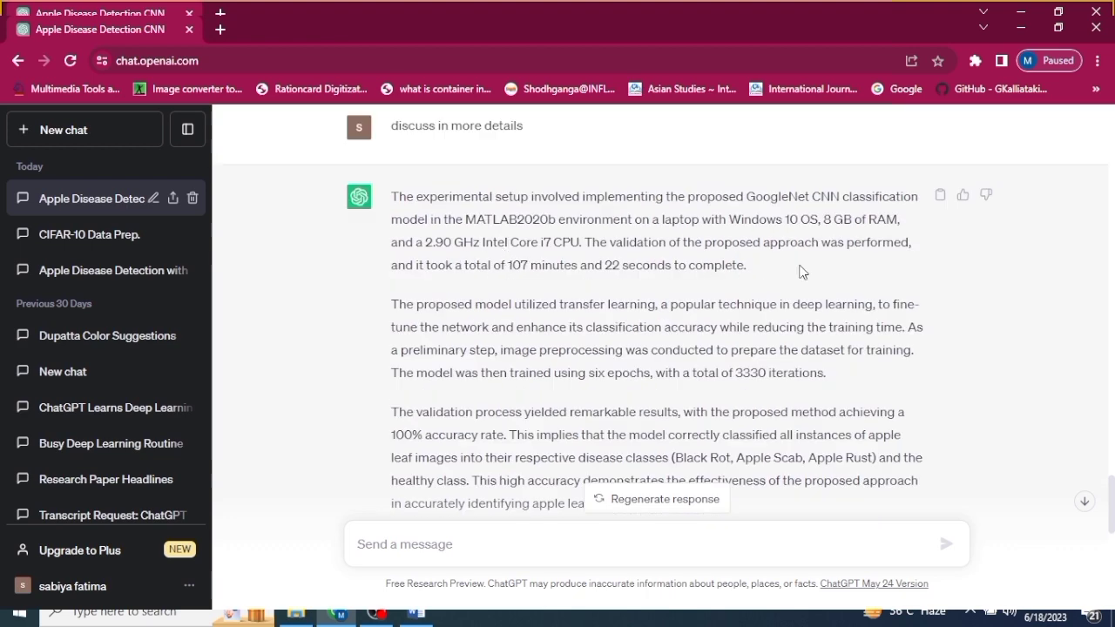
left_click_drag(910, 224, 465, 224)
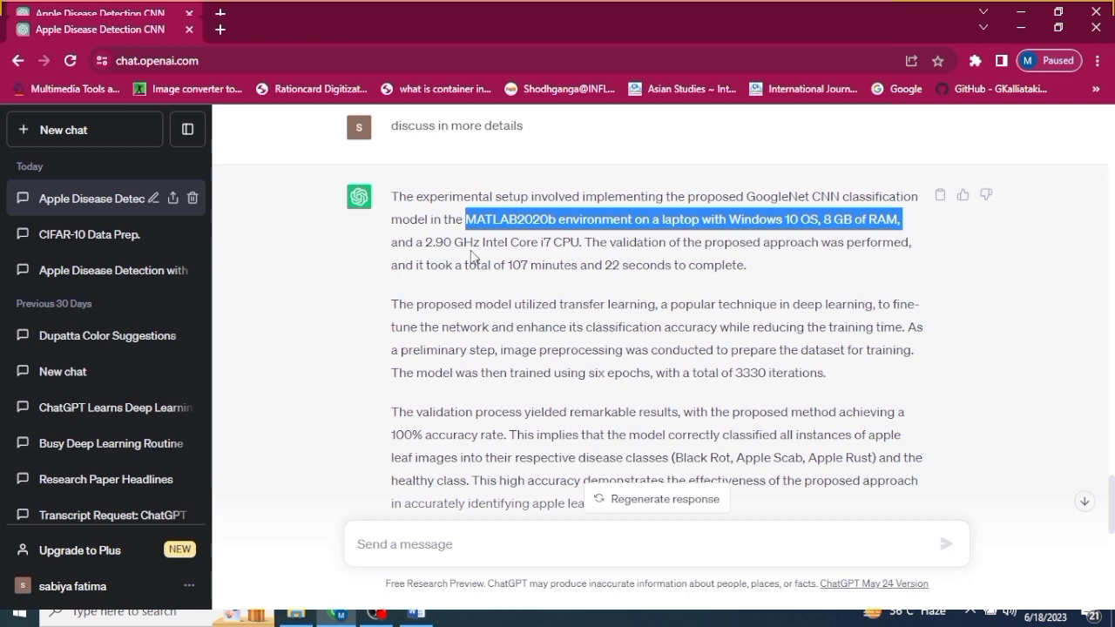
left_click_drag(507, 264, 677, 286)
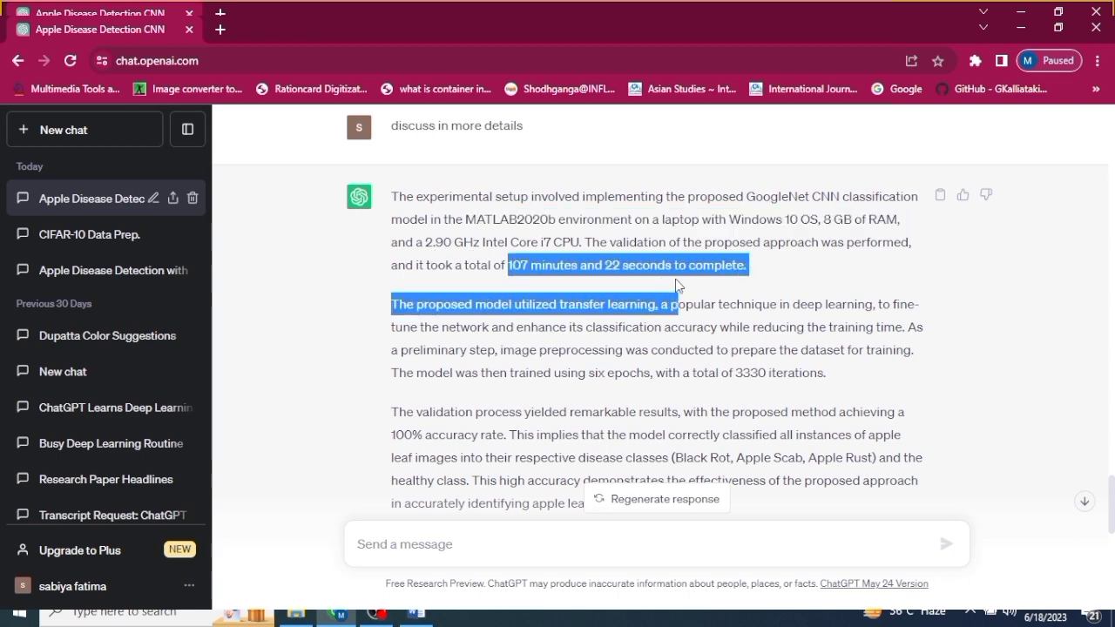
scroll(567, 402, "down", 1)
left_click(639, 252)
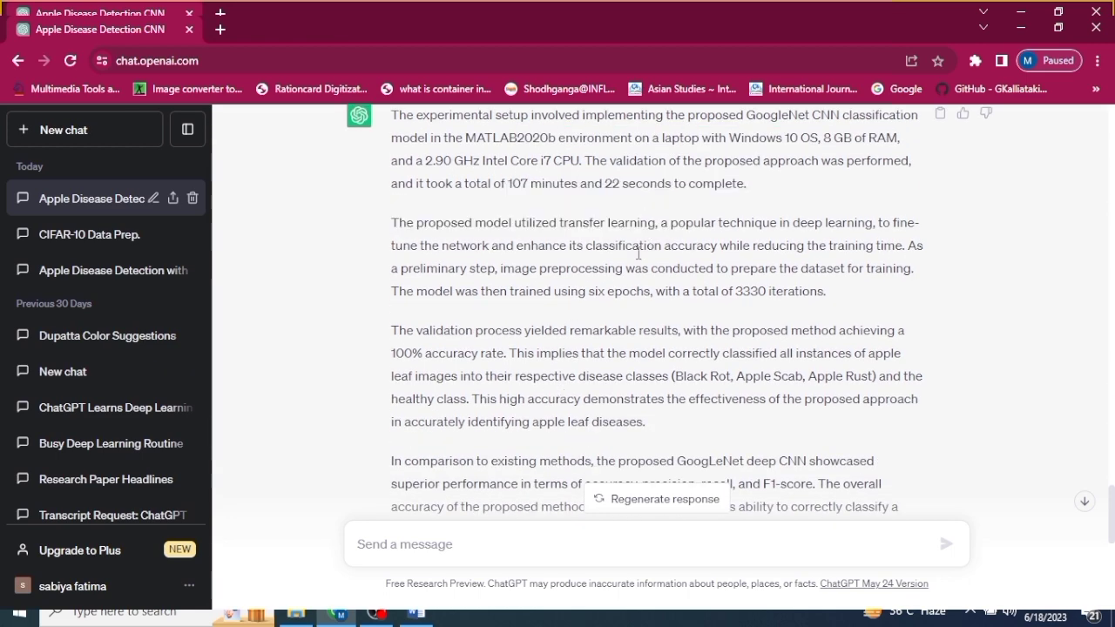
left_click_drag(826, 296, 573, 312)
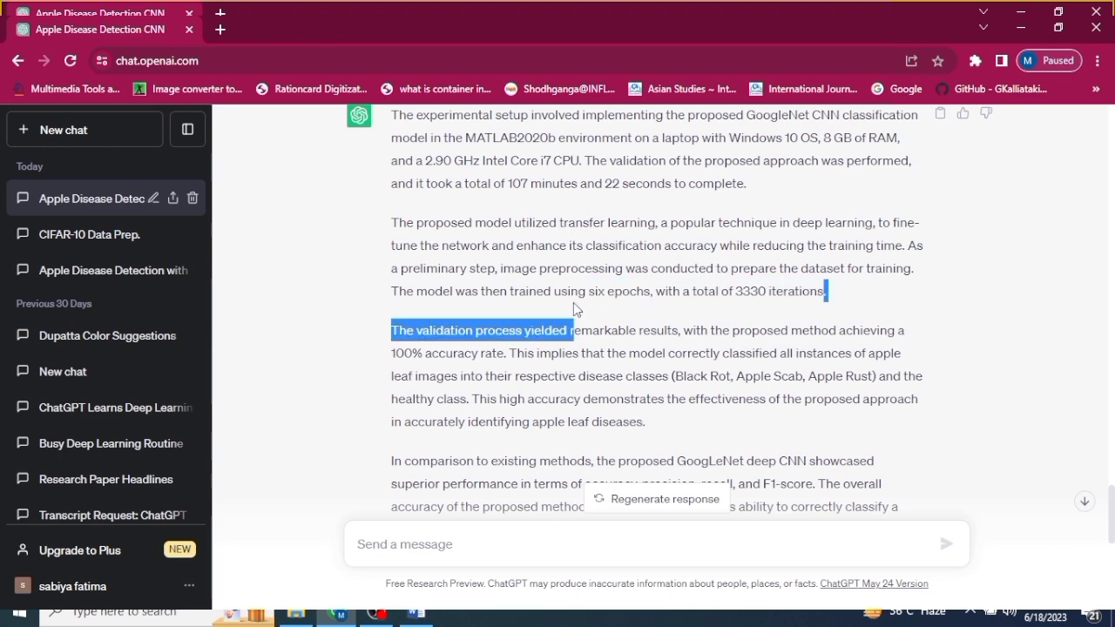
- Read the rest of the expanded discussion to its closing paragraph, highlighting the apple disease classes in the validation results
scroll(572, 309, "down", 2)
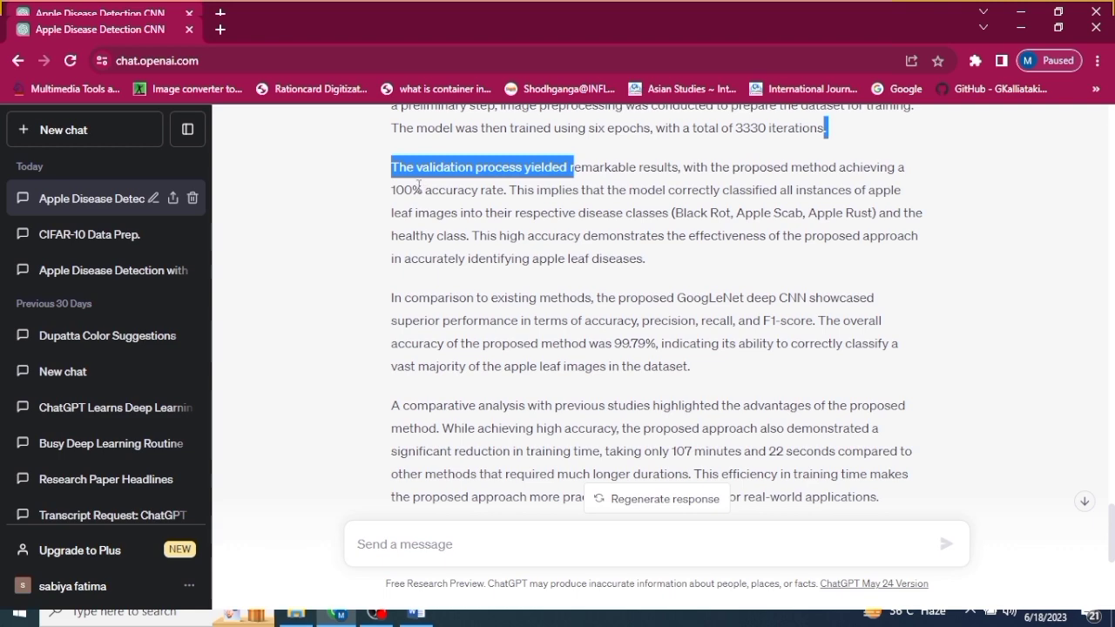
left_click_drag(878, 212, 687, 213)
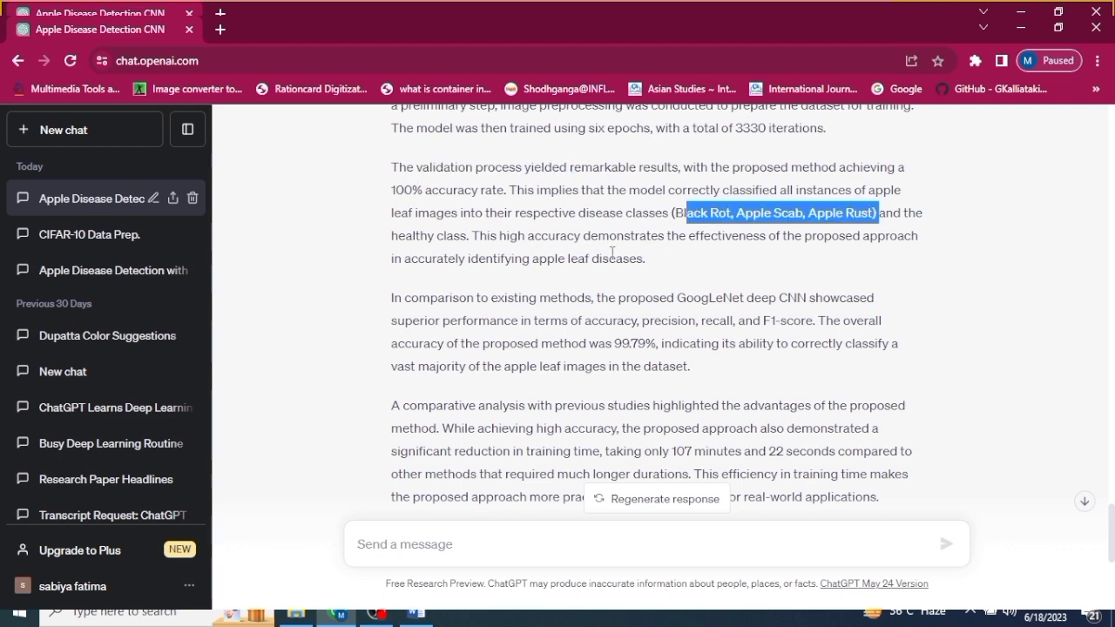
left_click(580, 253)
scroll(589, 242, "down", 3)
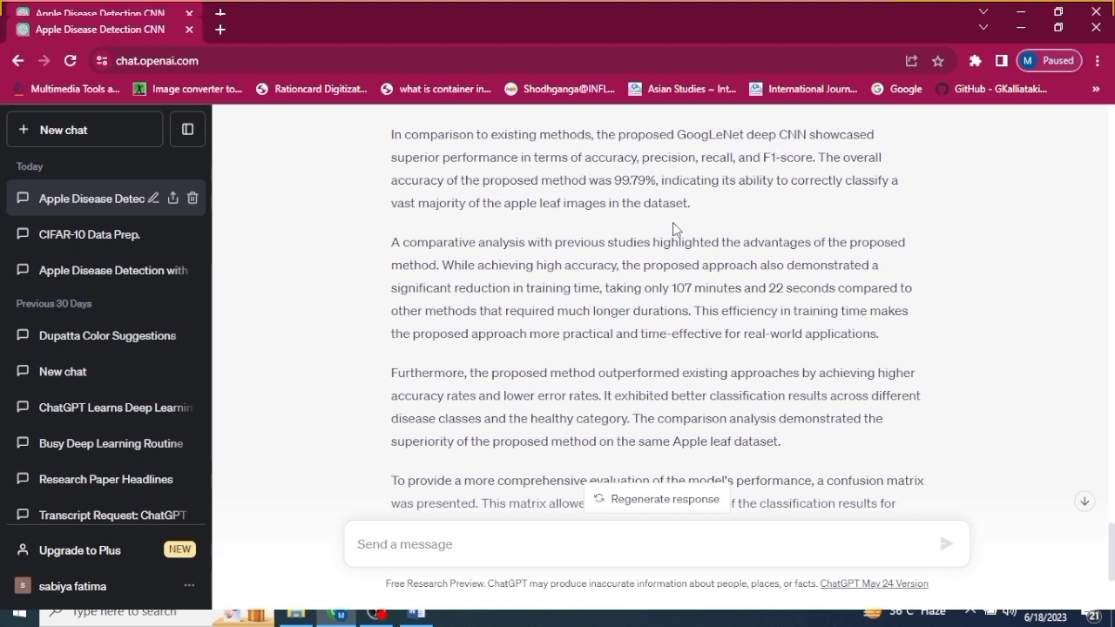
scroll(678, 230, "down", 1)
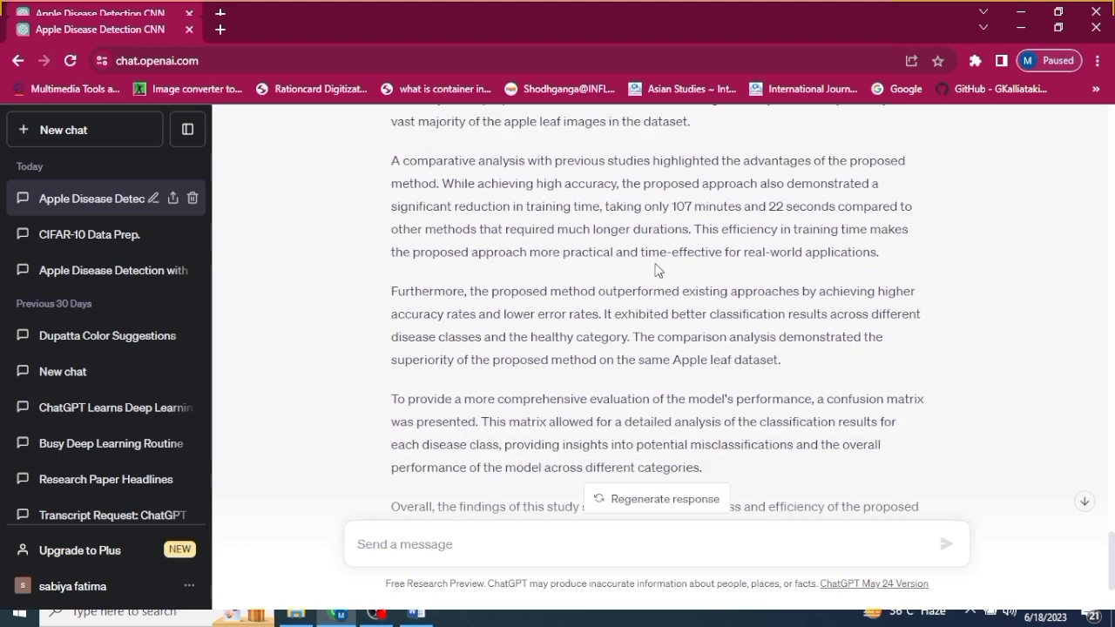
scroll(642, 277, "down", 1)
scroll(604, 259, "down", 1)
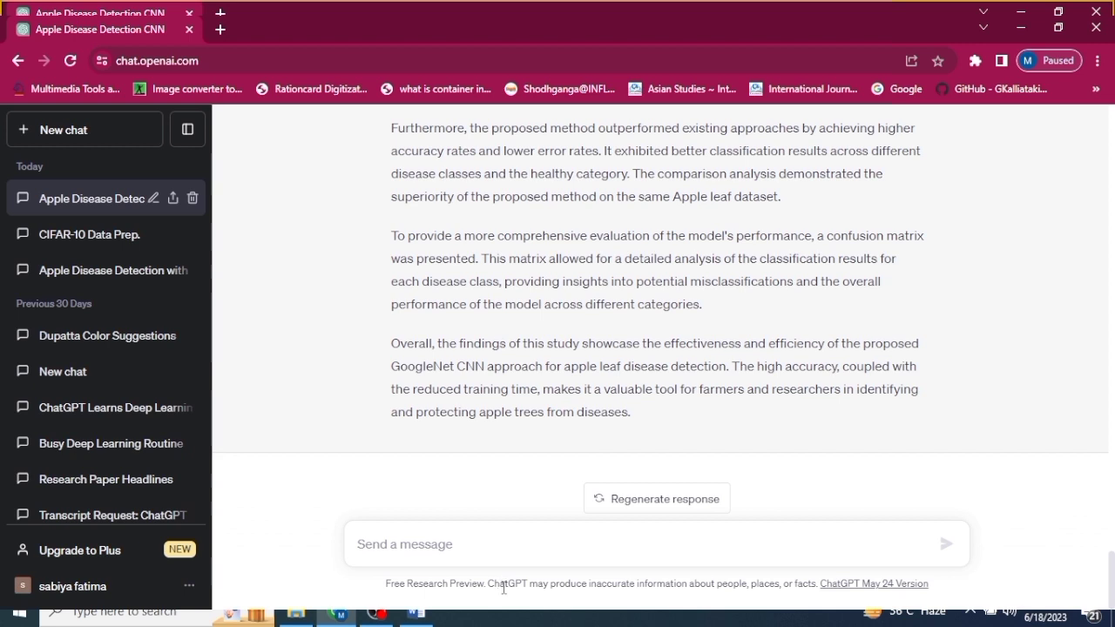
- Ask ChatGPT to "suggest papers for related work"
left_click(457, 543)
type("suggest")
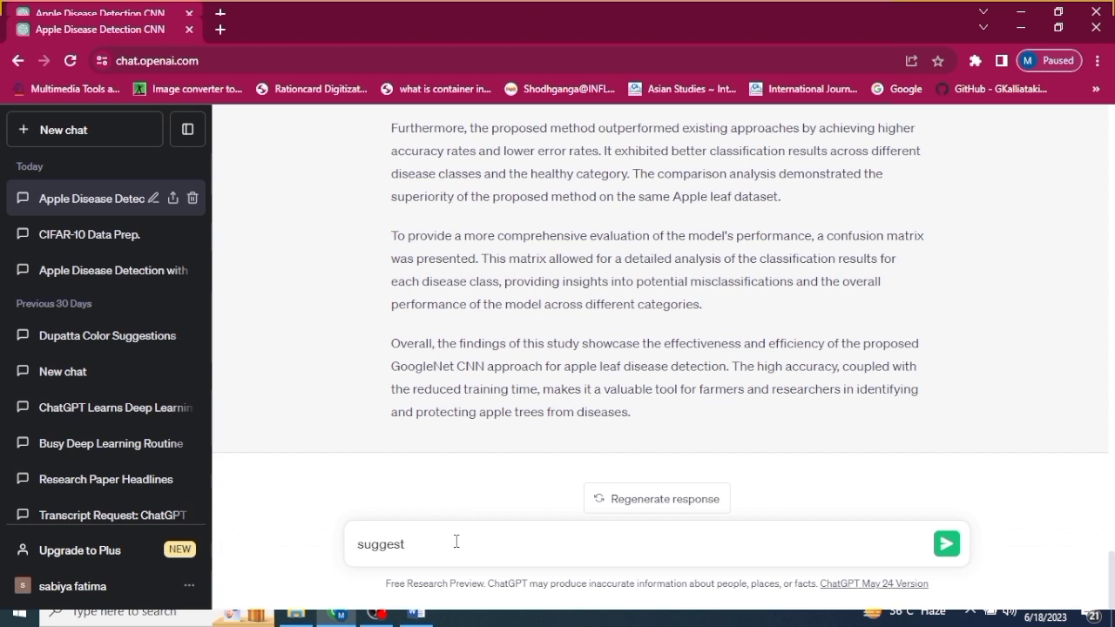
type("papers for related work")
key("Return")
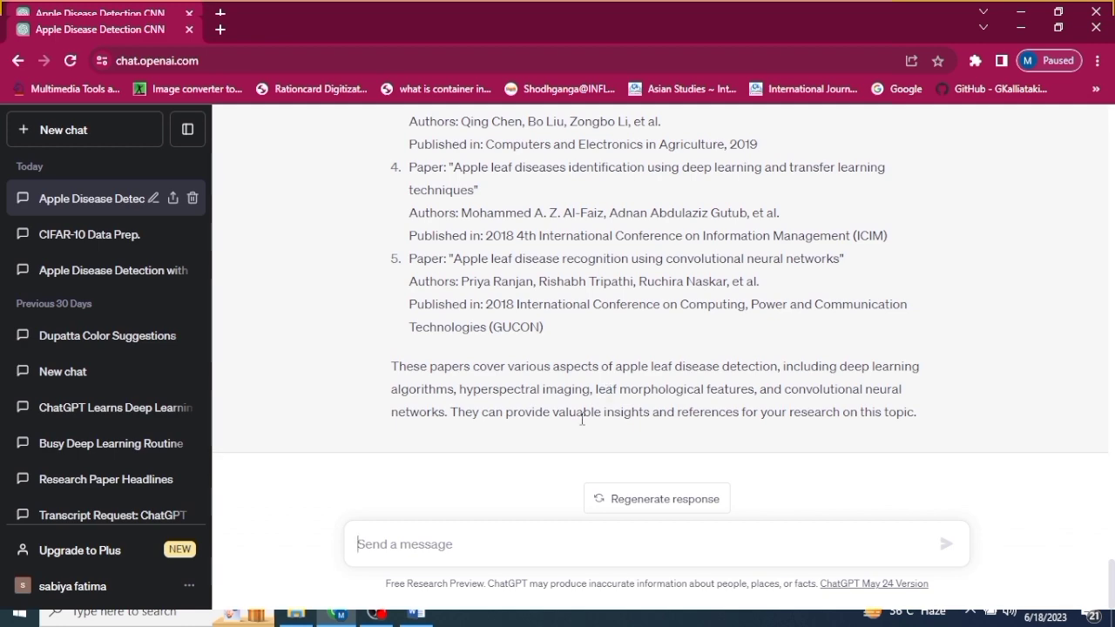
- Copy the full citation of the first suggested paper, on hyperspectral imaging, and search Google for it in a new tab
scroll(588, 411, "up", 4)
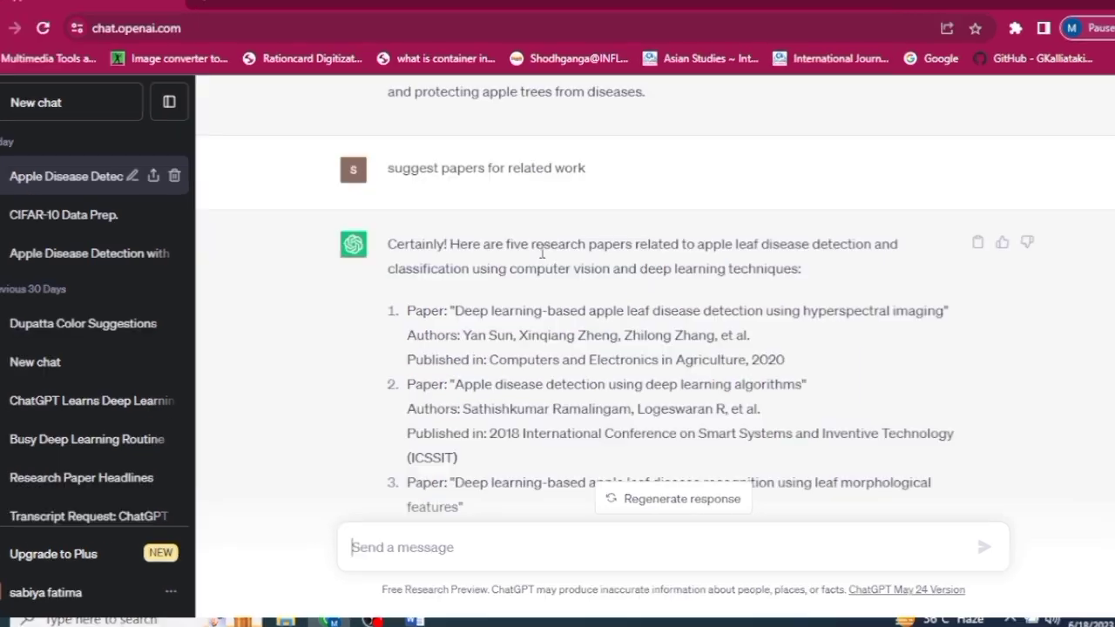
scroll(534, 268, "up", 1)
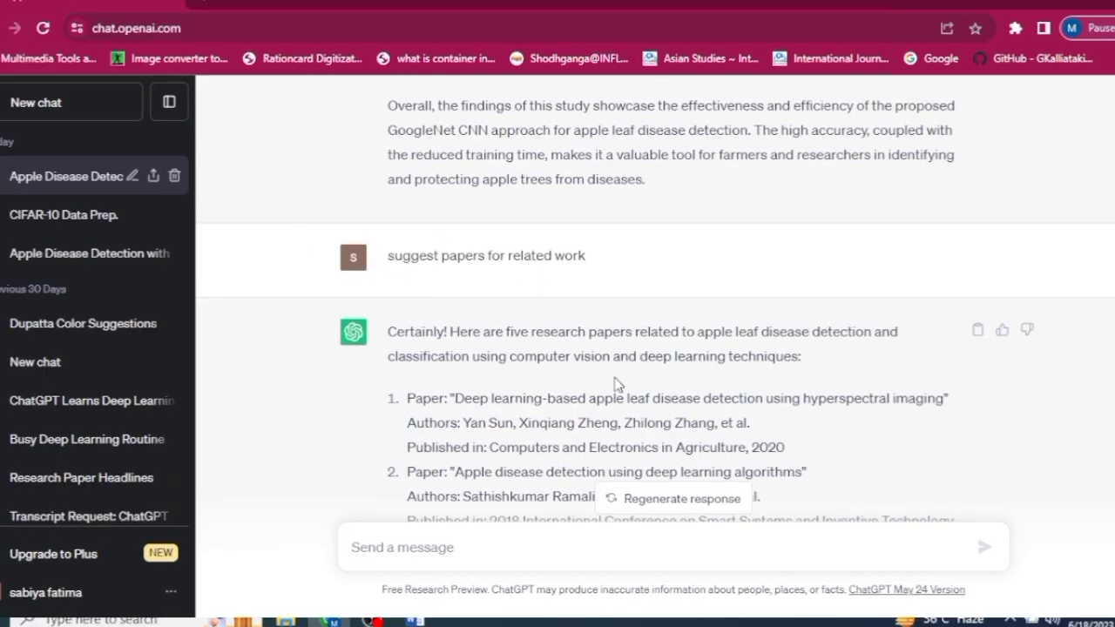
scroll(615, 383, "down", 3)
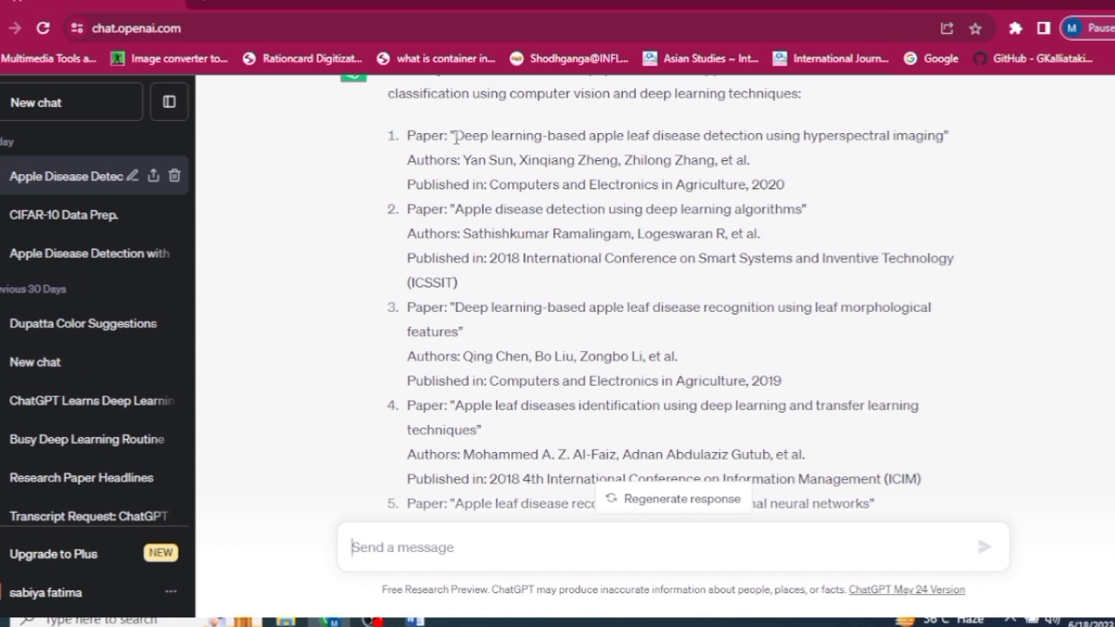
left_click_drag(454, 138, 954, 179)
key("ctrl+c")
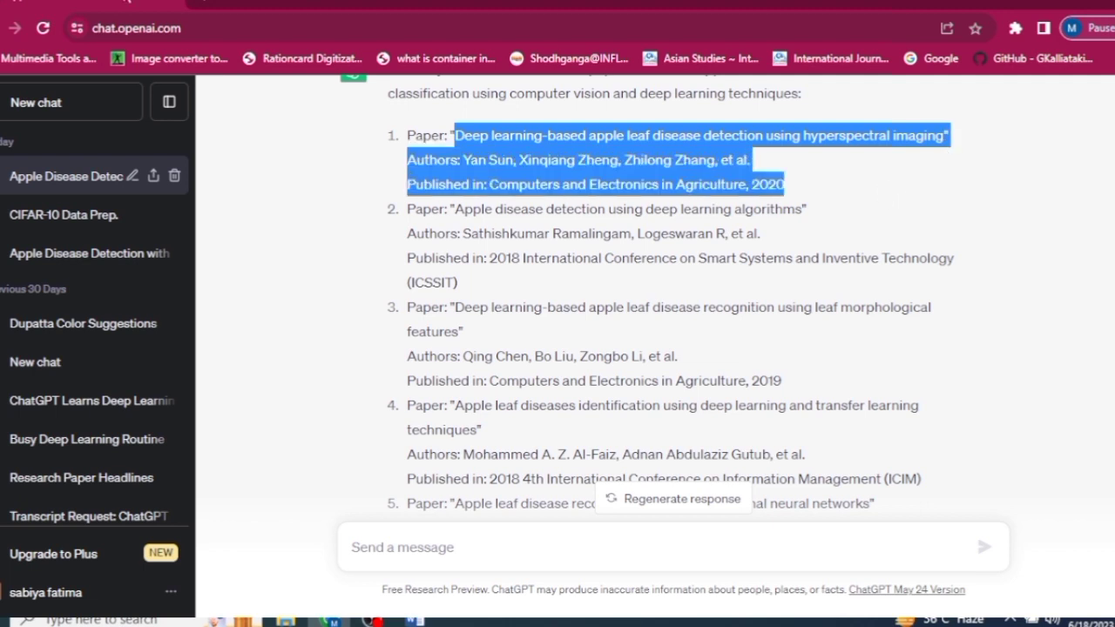
left_click(217, 6)
left_click(217, 26)
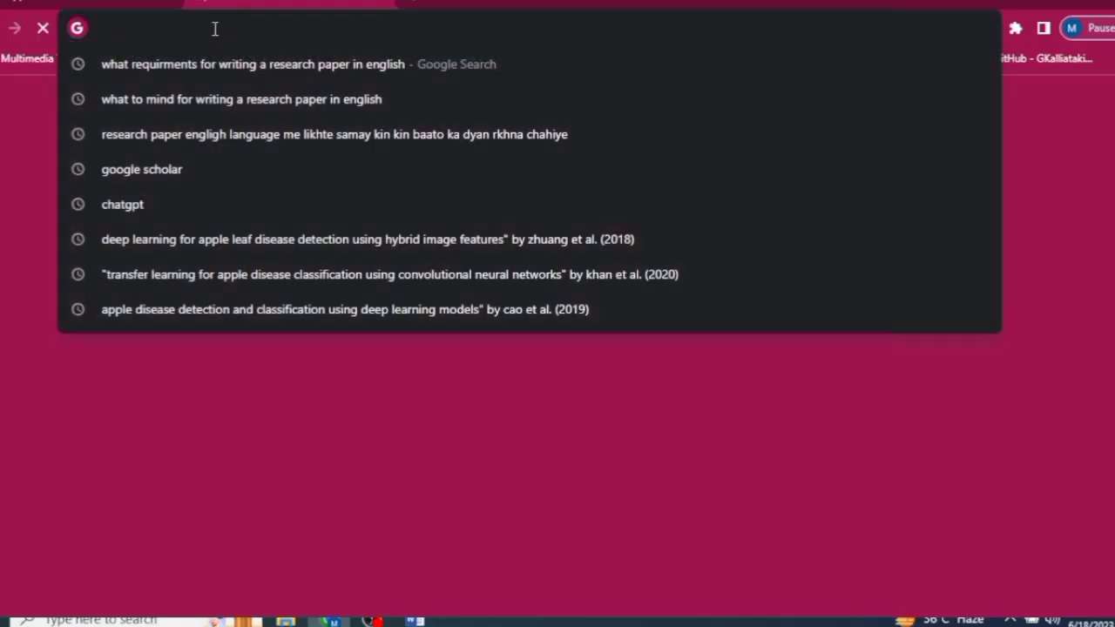
key("ctrl+v")
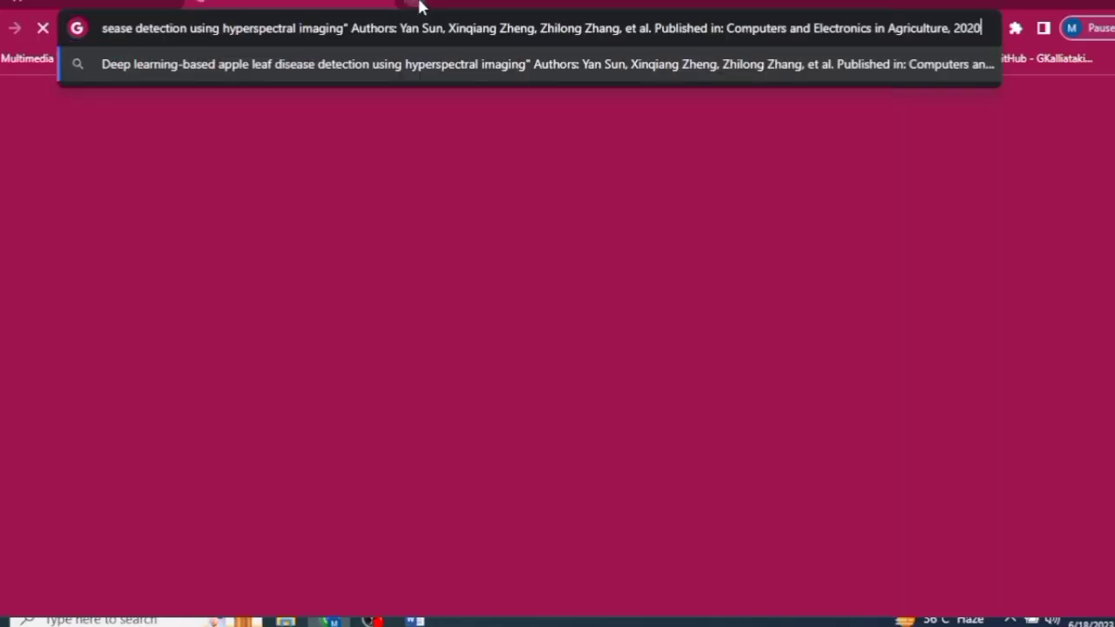
key("Return")
- Search for "google scholar" in another new browser tab
left_click(418, 5)
left_click(392, 24)
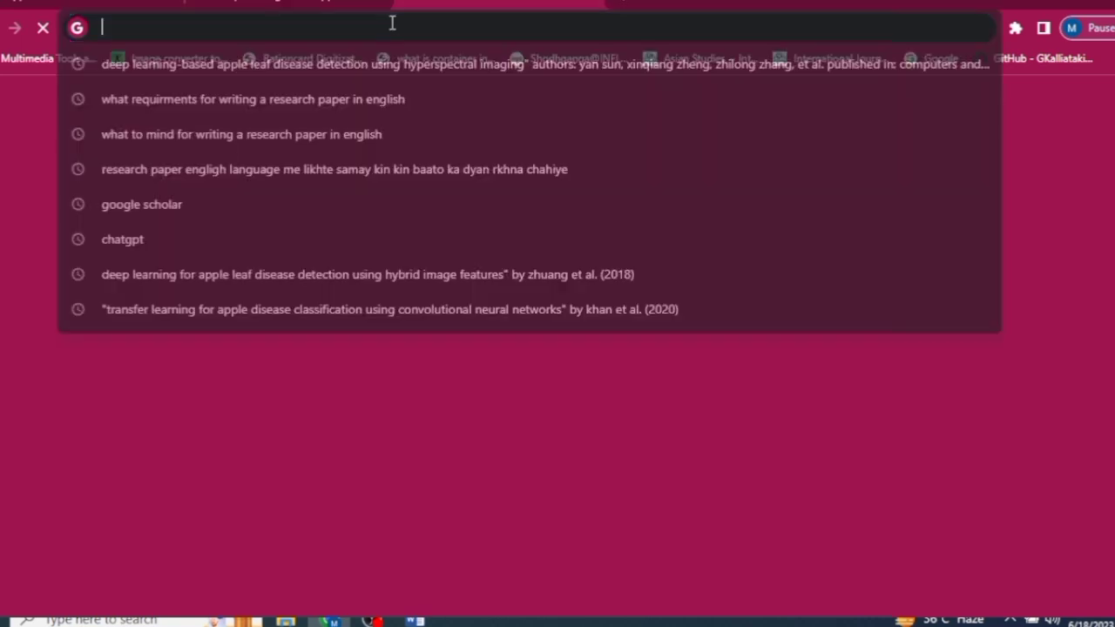
type("google ")
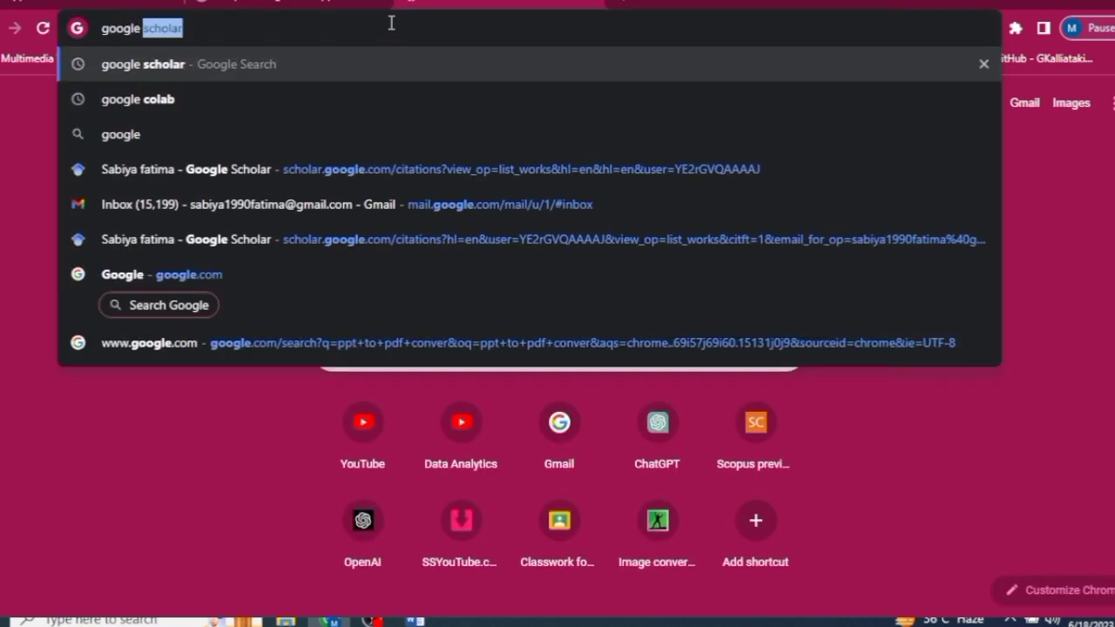
type("schpo")
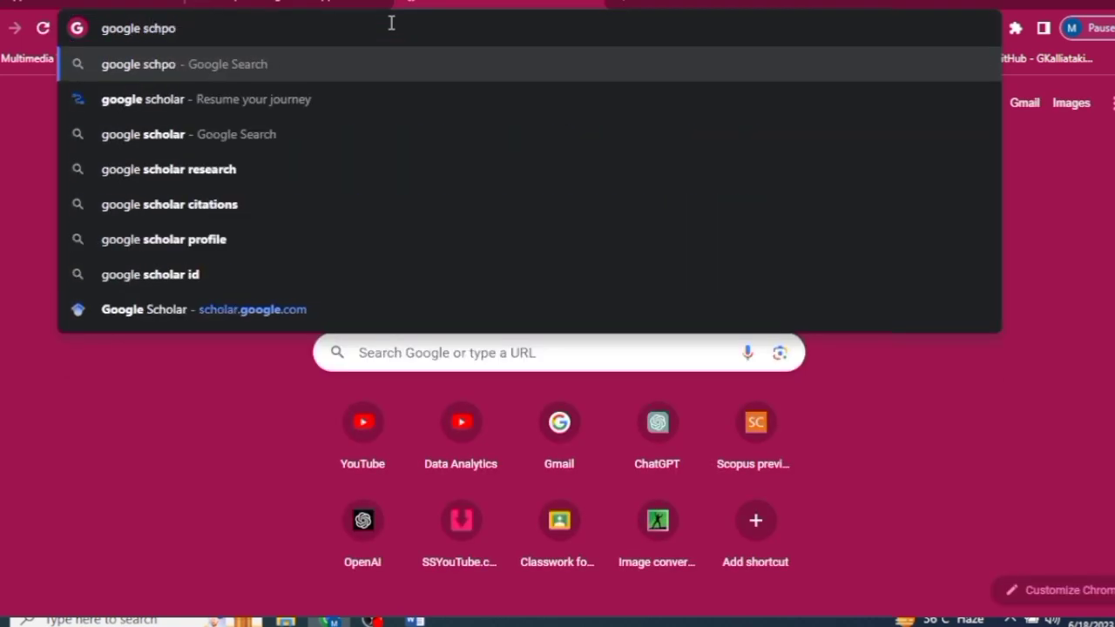
key("BackSpace")
key("BackSpace")
type("ol")
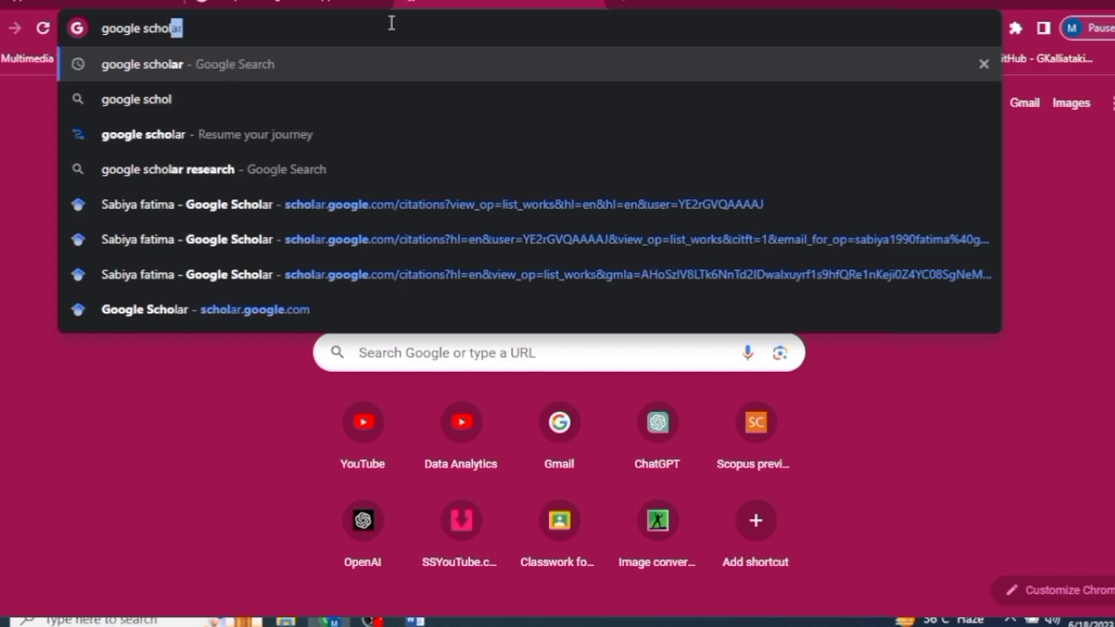
type("ar")
key("Return")
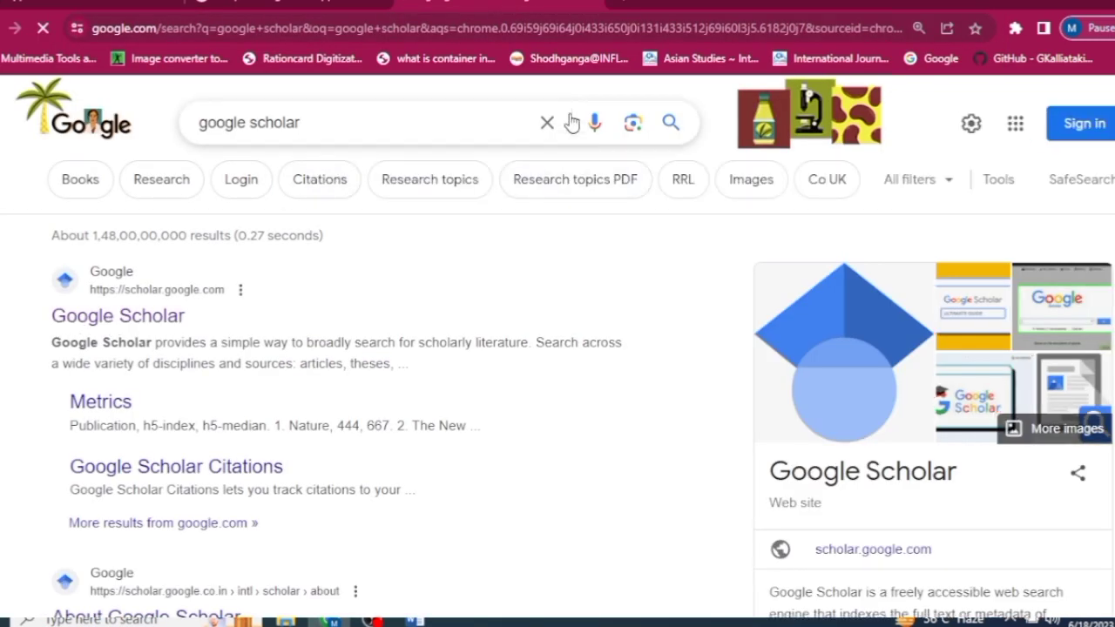
- Search Google Scholar for the full citation of the hyperspectral imaging paper, after a glance at the Google results
left_click(327, 2)
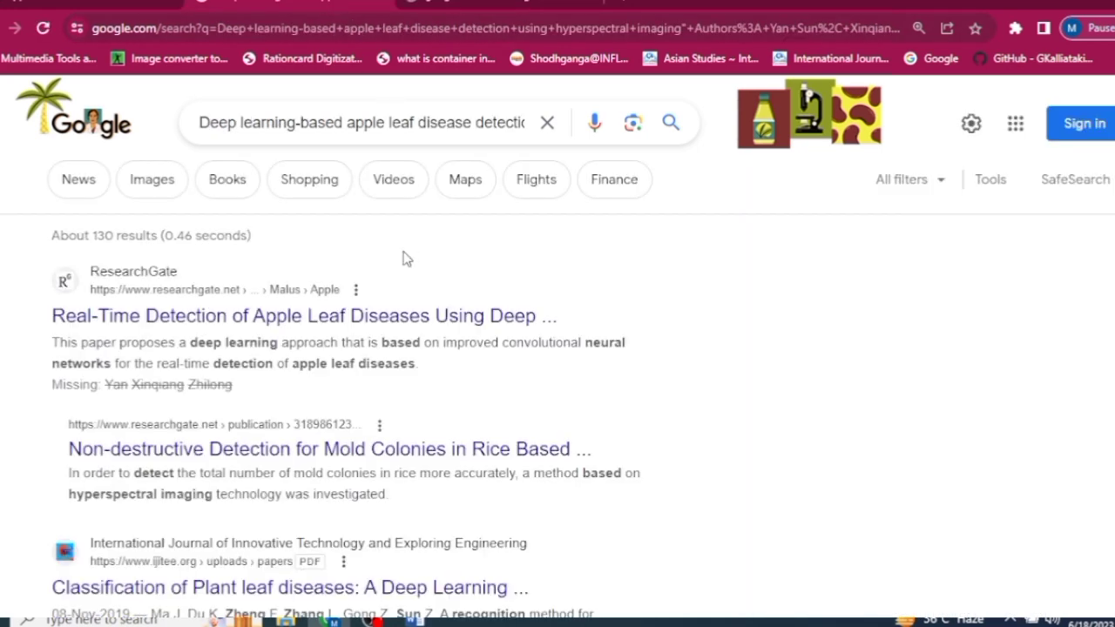
left_click(497, 4)
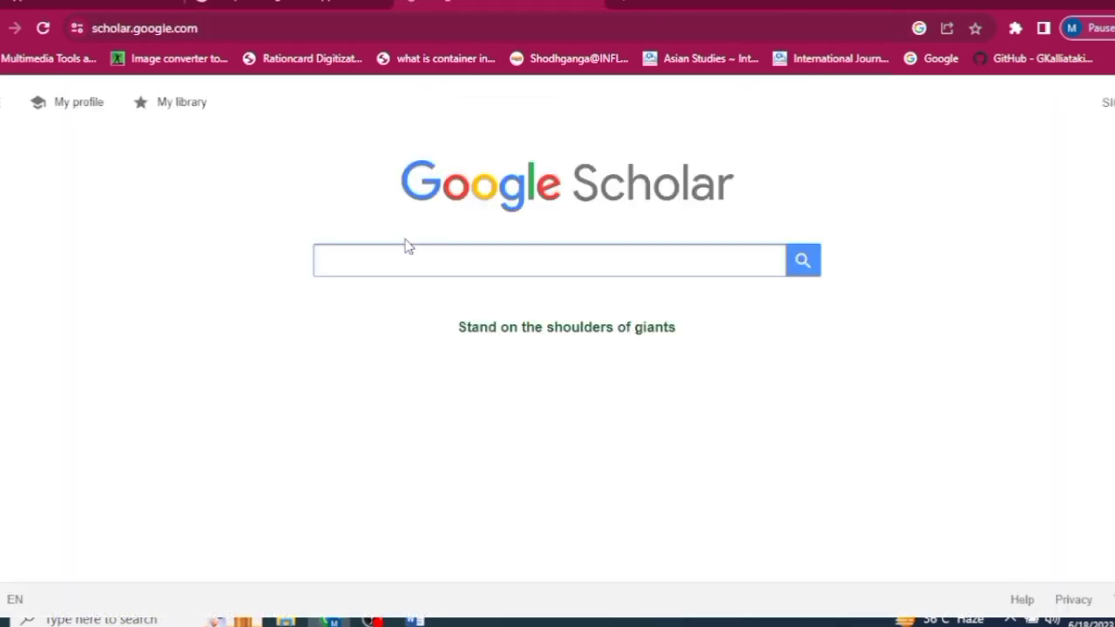
type("Zhang, et al. Published in: Computers and Electronics in Agriculture, 2020")
key("Return")
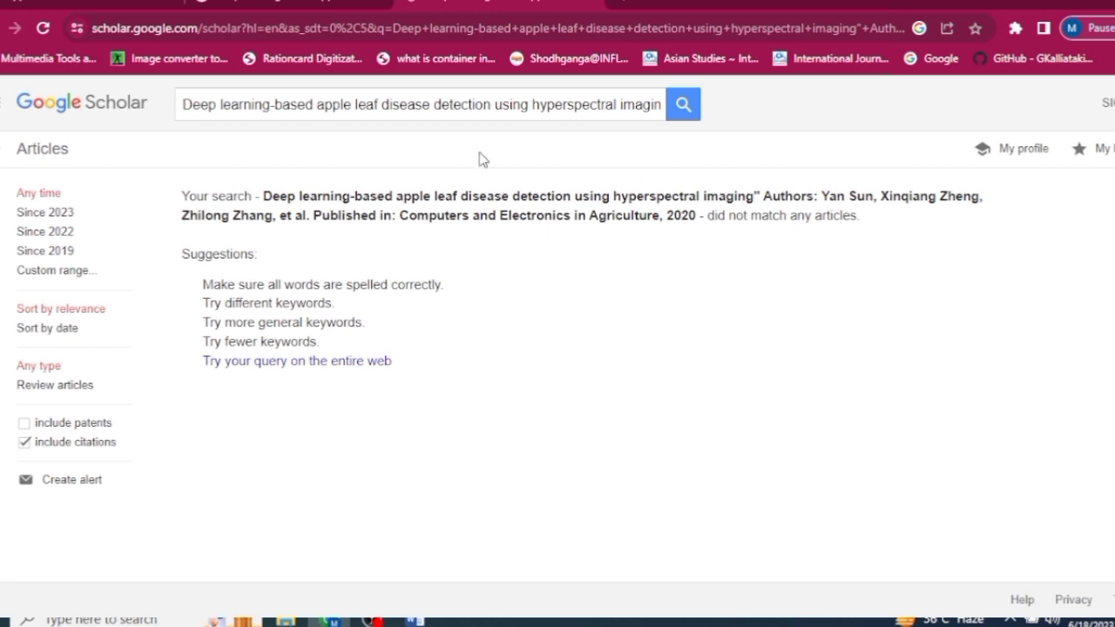
- Look through the whole first page of Google results for the hyperspectral imaging paper, comparing them with the citation ChatGPT gave
left_click(312, 5)
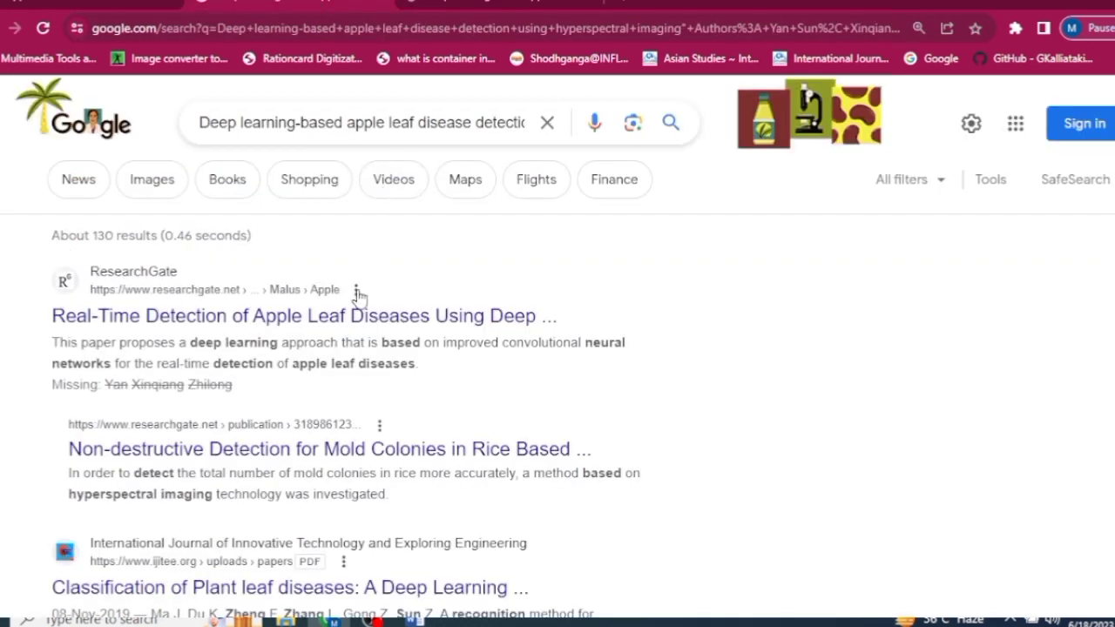
scroll(356, 296, "down", 1)
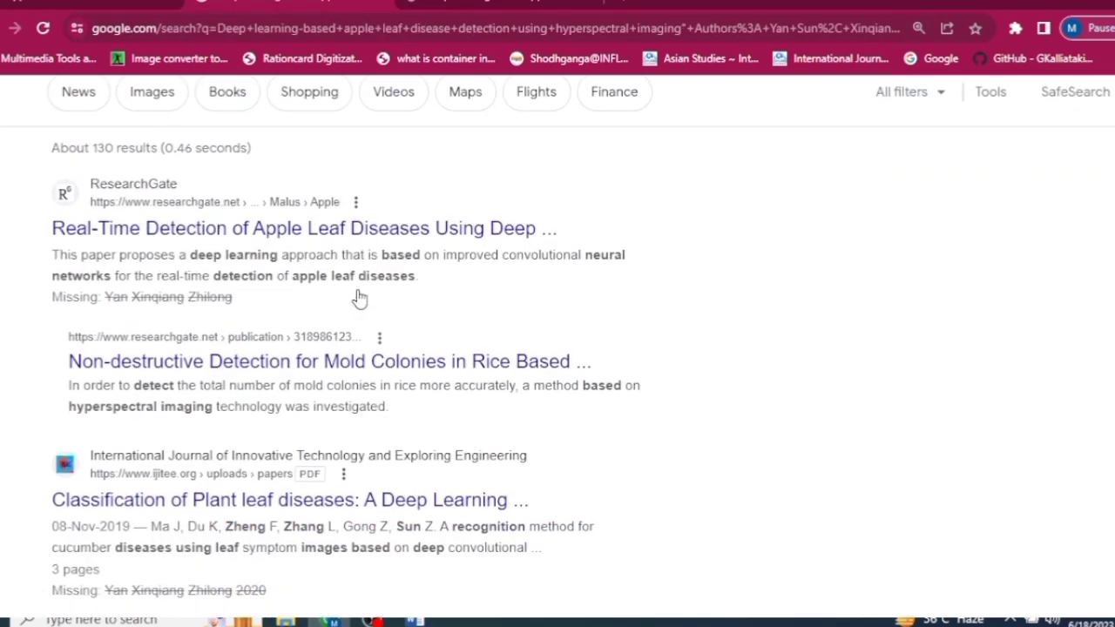
scroll(356, 292, "up", 1)
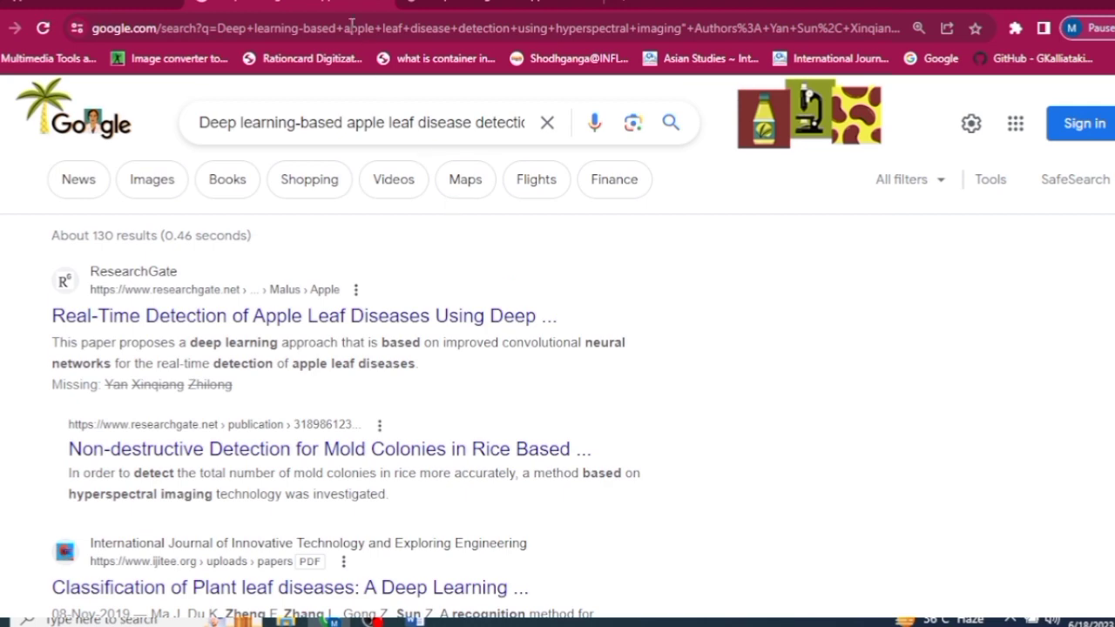
key("ctrl+Tab")
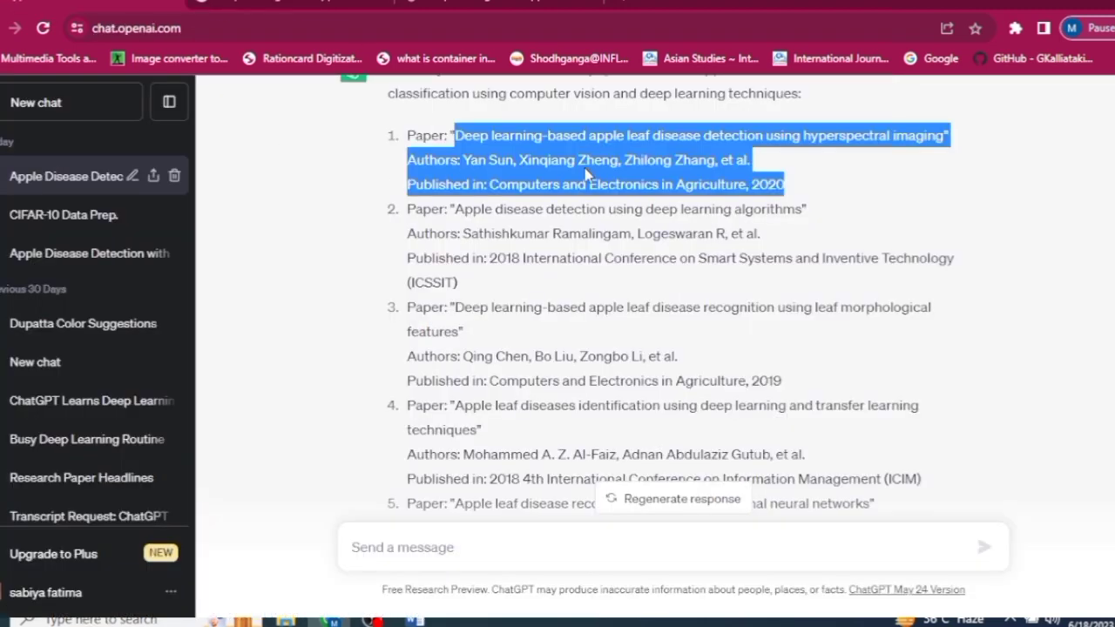
left_click(306, 6)
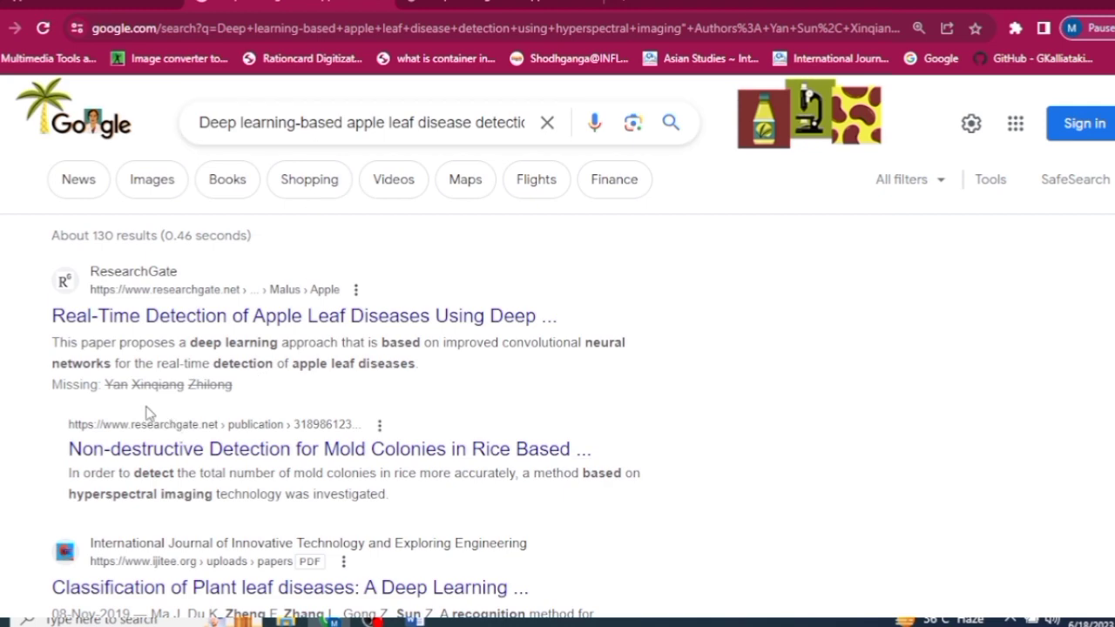
scroll(216, 408, "down", 1)
scroll(216, 407, "down", 3)
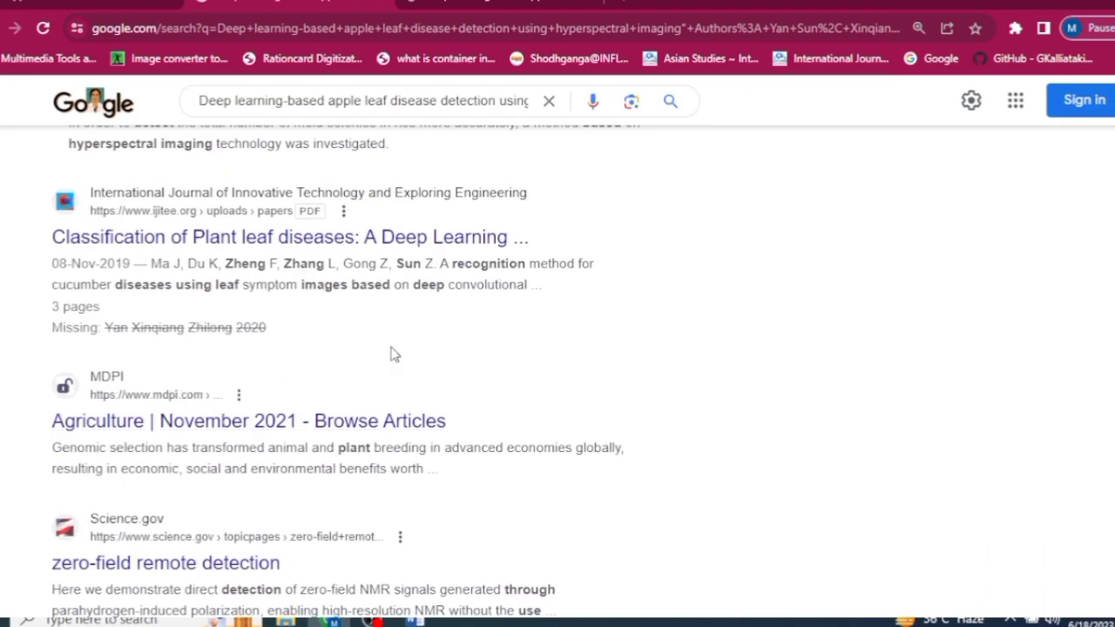
scroll(395, 353, "down", 2)
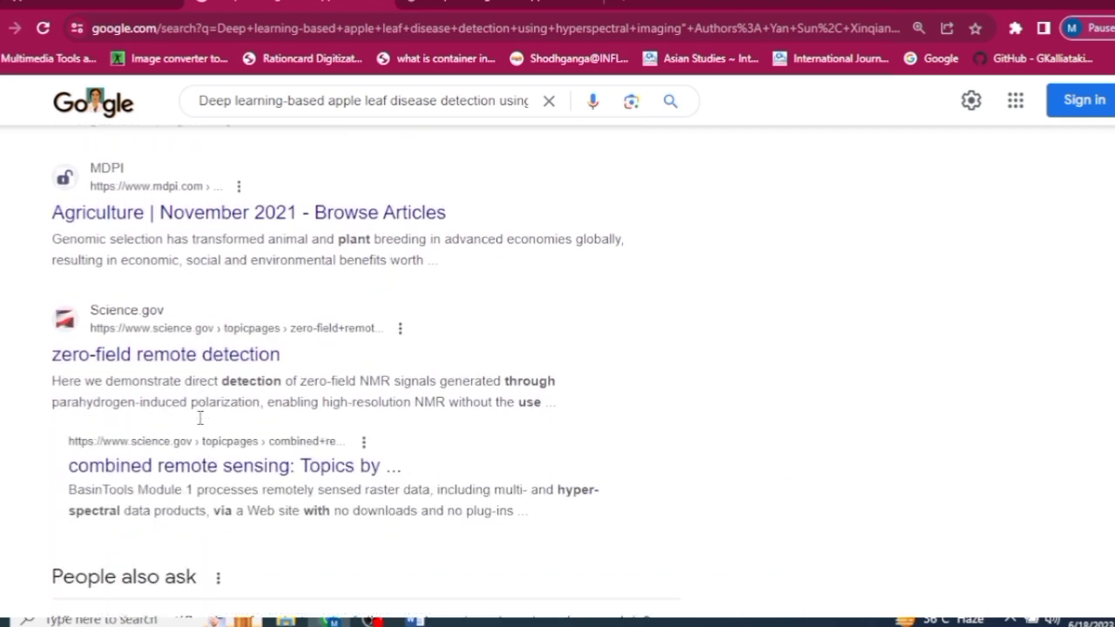
scroll(199, 418, "down", 9)
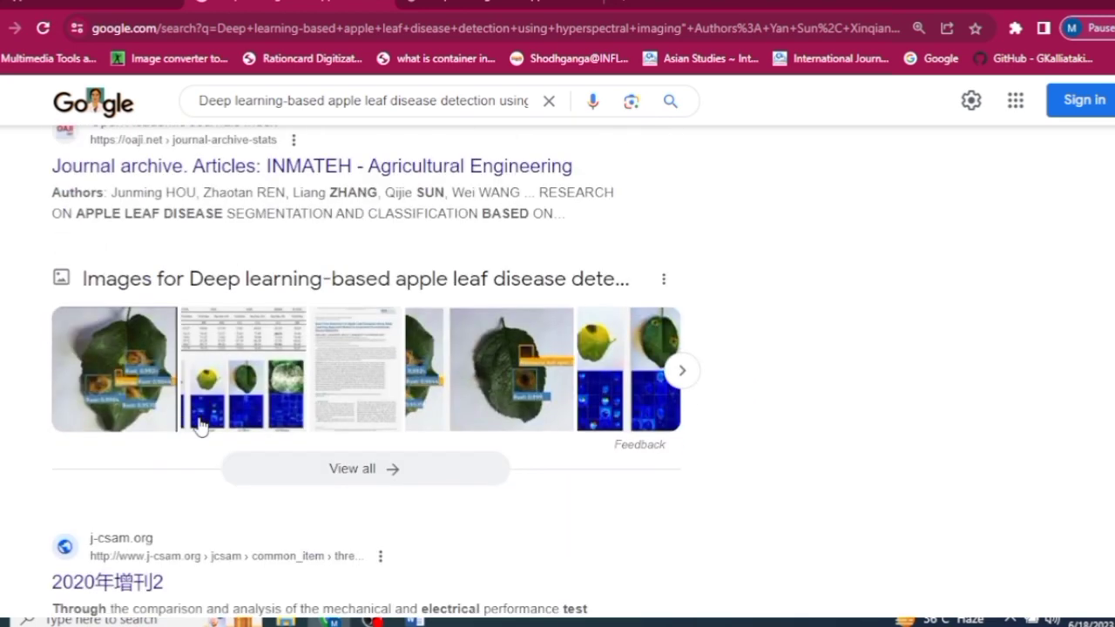
scroll(200, 424, "down", 1)
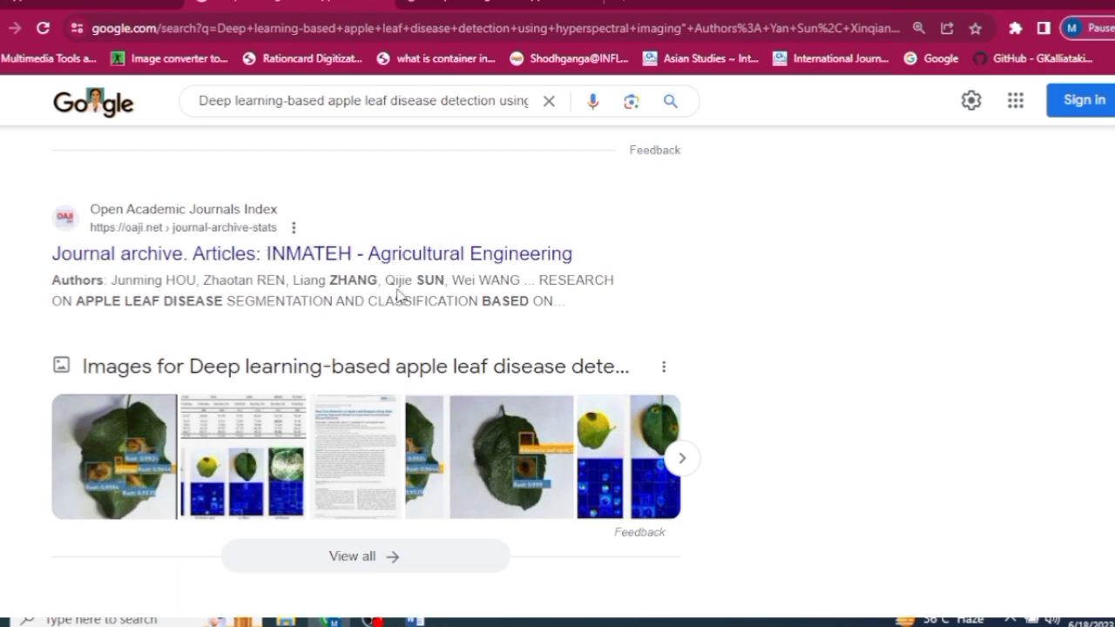
scroll(398, 296, "down", 6)
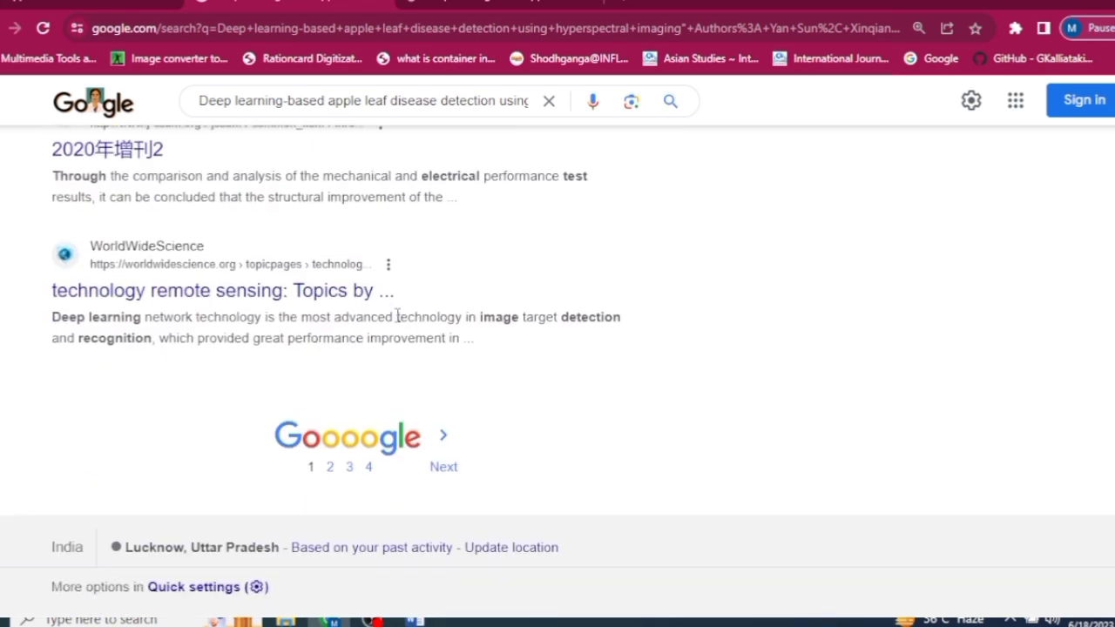
scroll(398, 315, "up", 10)
- Copy ChatGPT's full citation of the second paper, "Apple disease detection using deep learning algorithms", and search Google for it
left_click(98, 7)
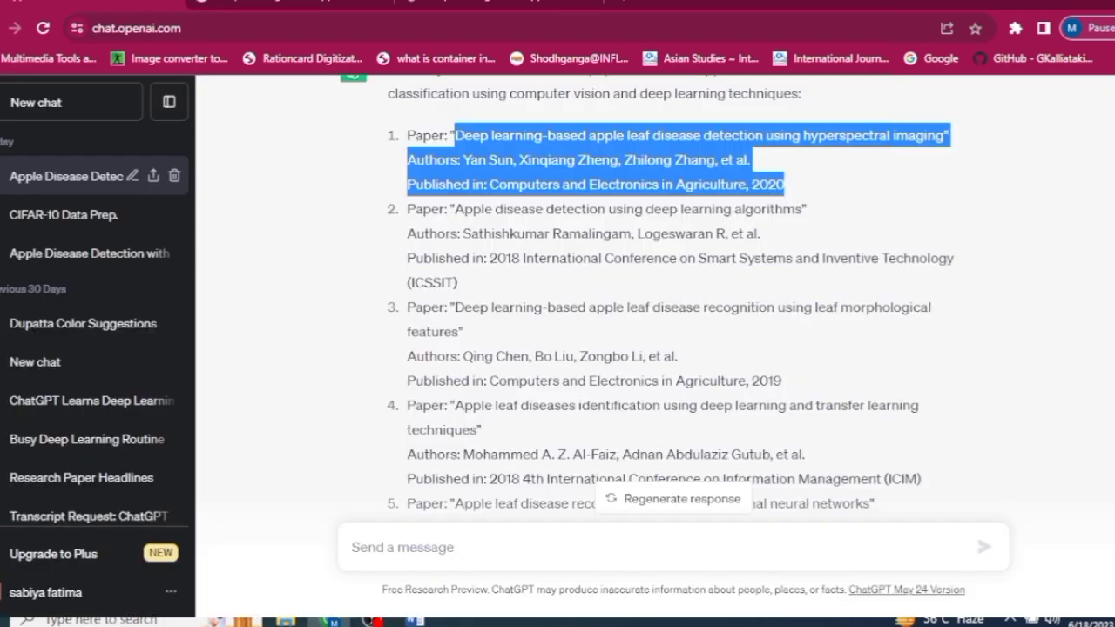
left_click_drag(456, 209, 789, 287)
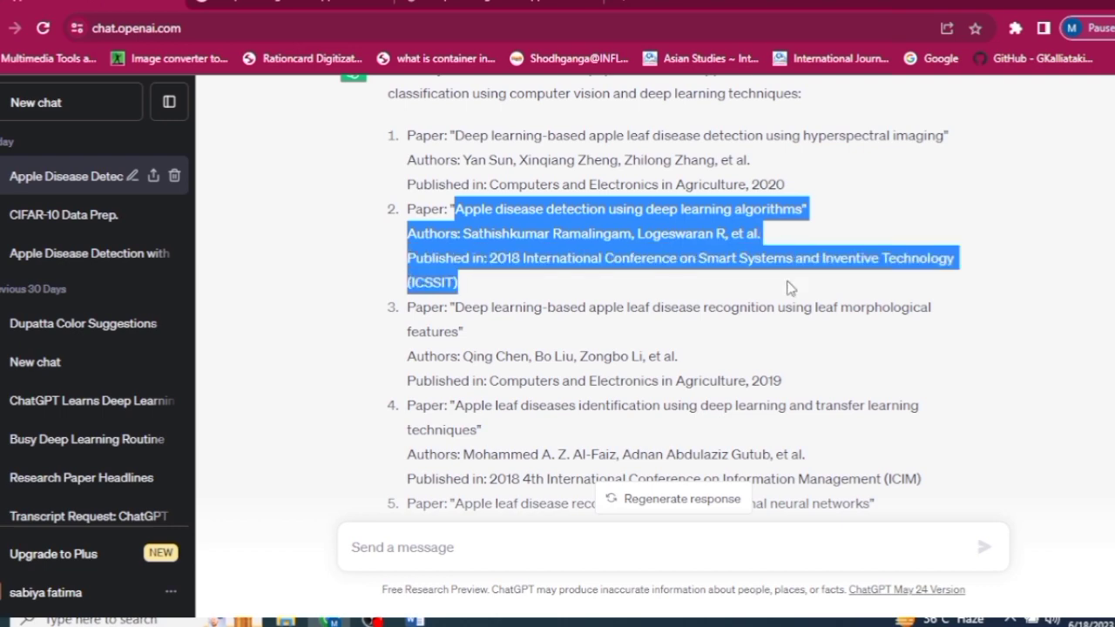
left_click(304, 4)
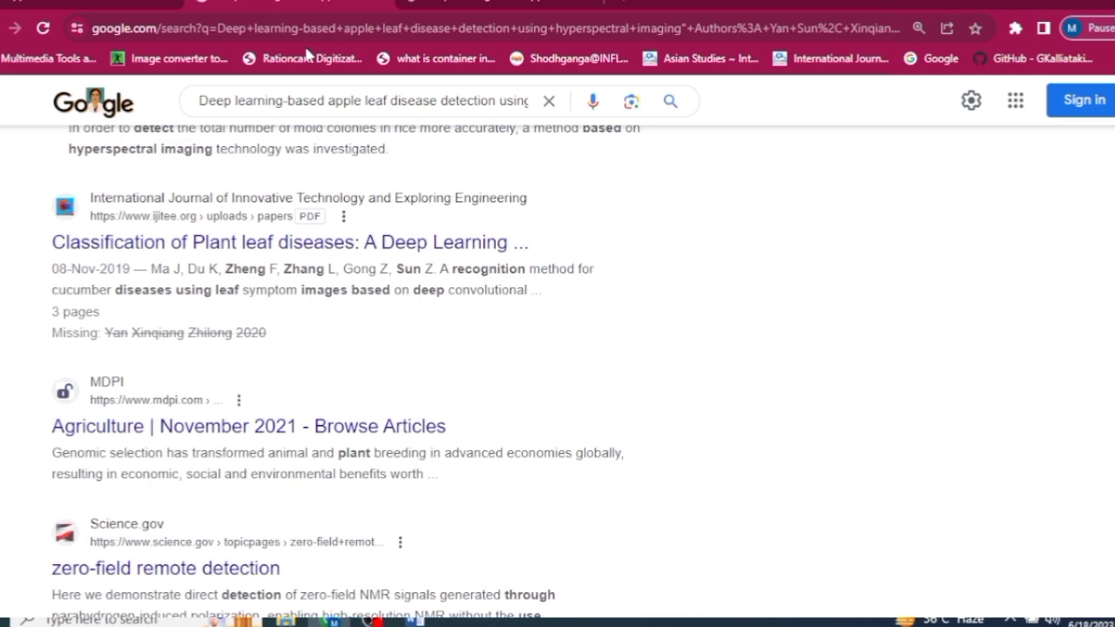
left_click(304, 103)
left_click(547, 102)
key("ctrl+v")
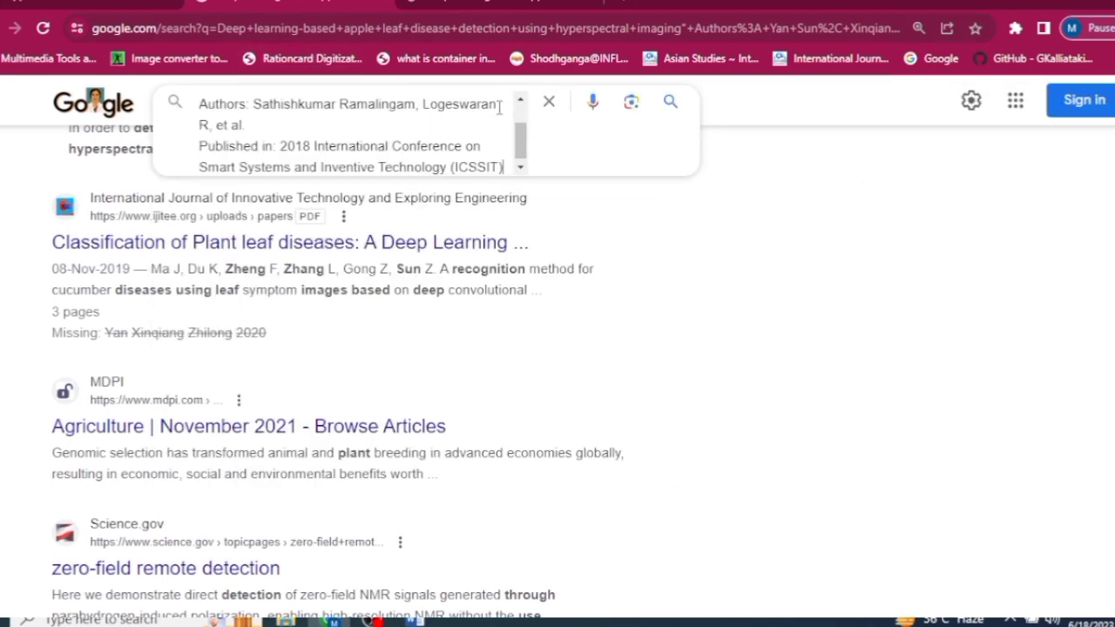
key("Return")
- Search Google Scholar for the copied full citation of the second suggested paper
left_click(493, 4)
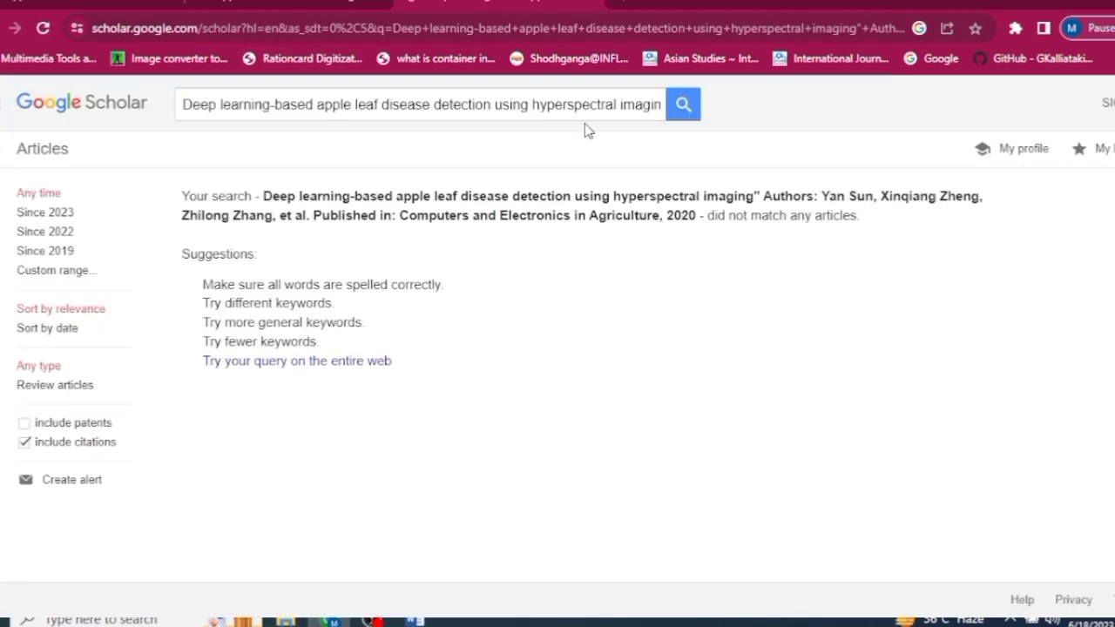
left_click_drag(660, 104, 181, 105)
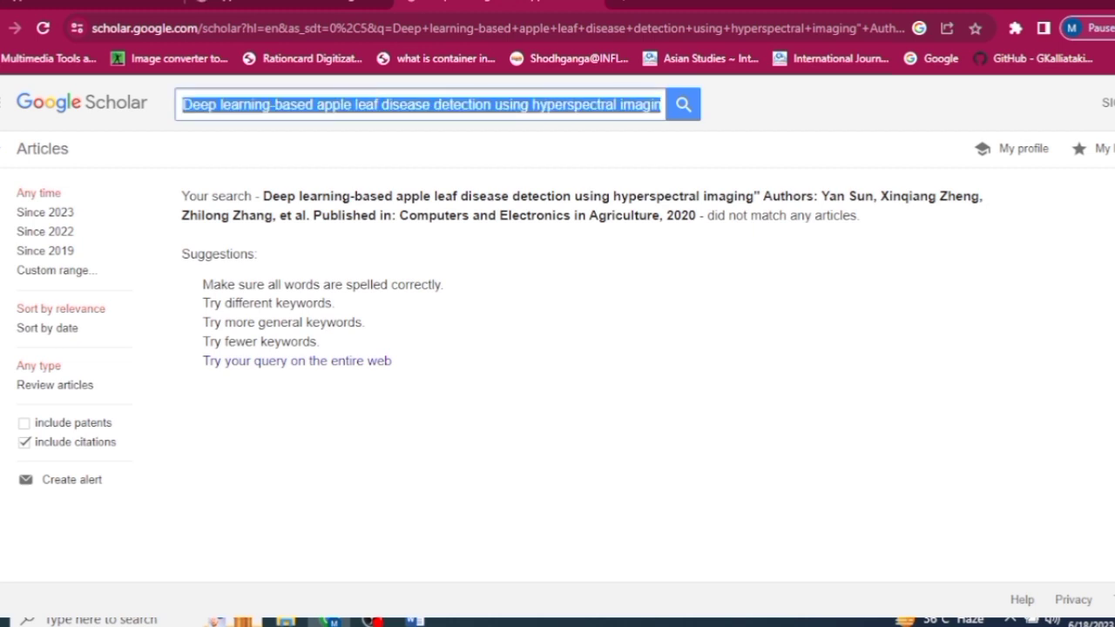
key("ctrl+v")
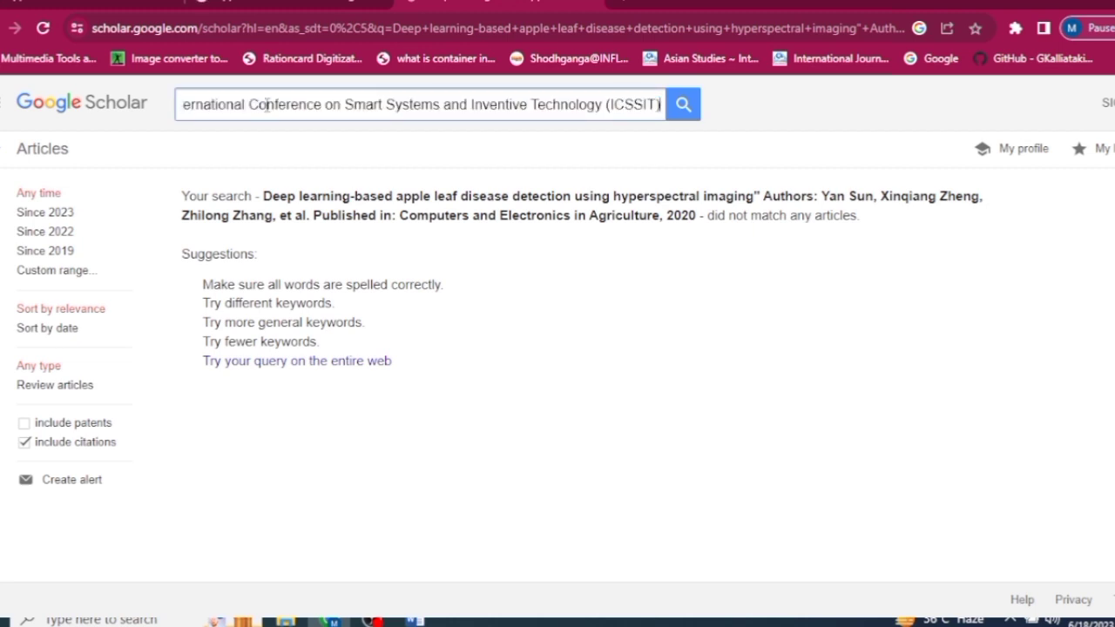
left_click(683, 105)
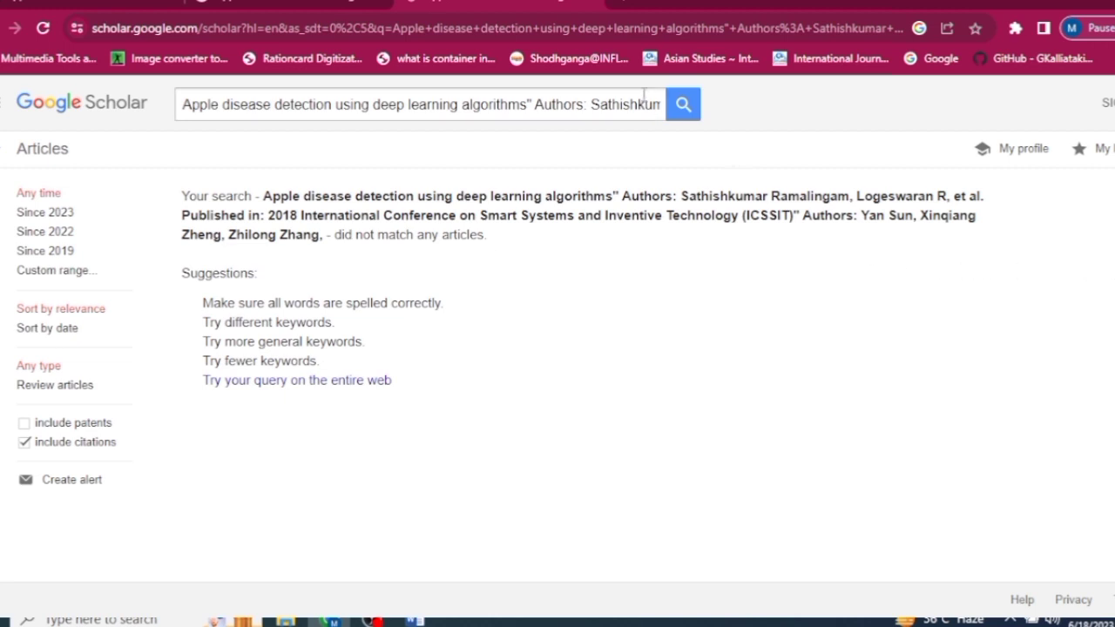
- Search Google Scholar for only the title "Apple disease detection using deep learning algorithms"
triple_click(533, 105)
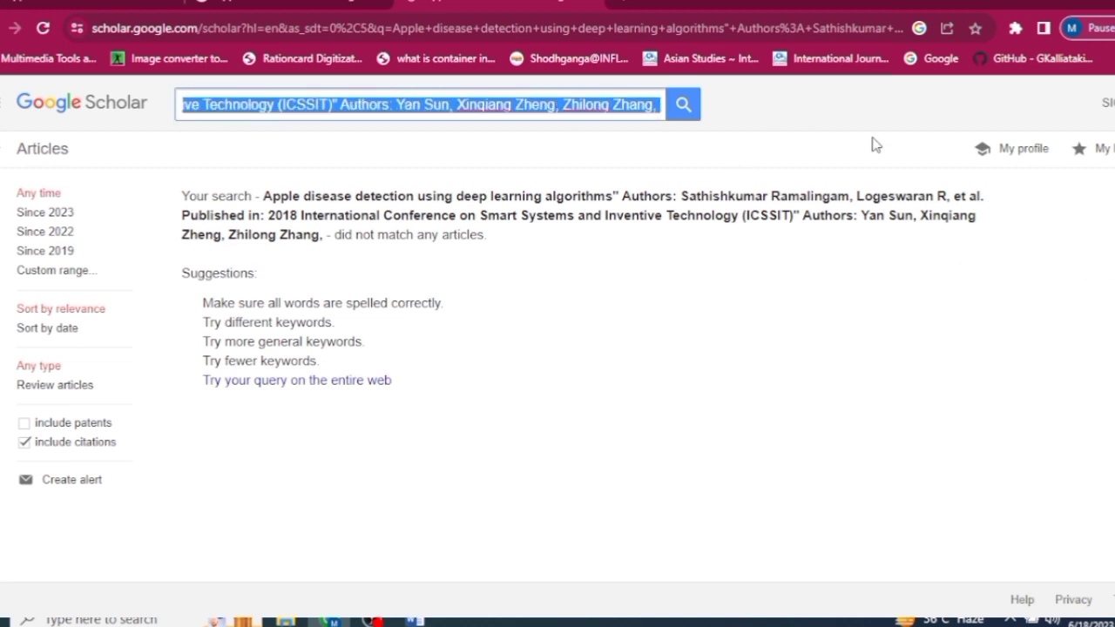
type("Apple disease detection using deep learning algorithms")
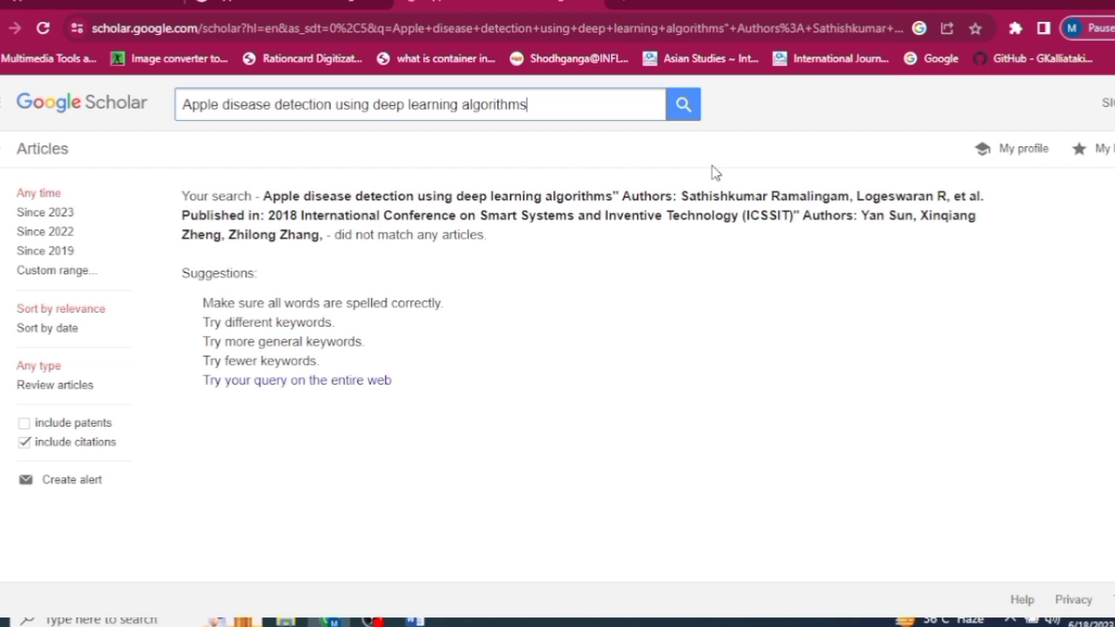
left_click(700, 104)
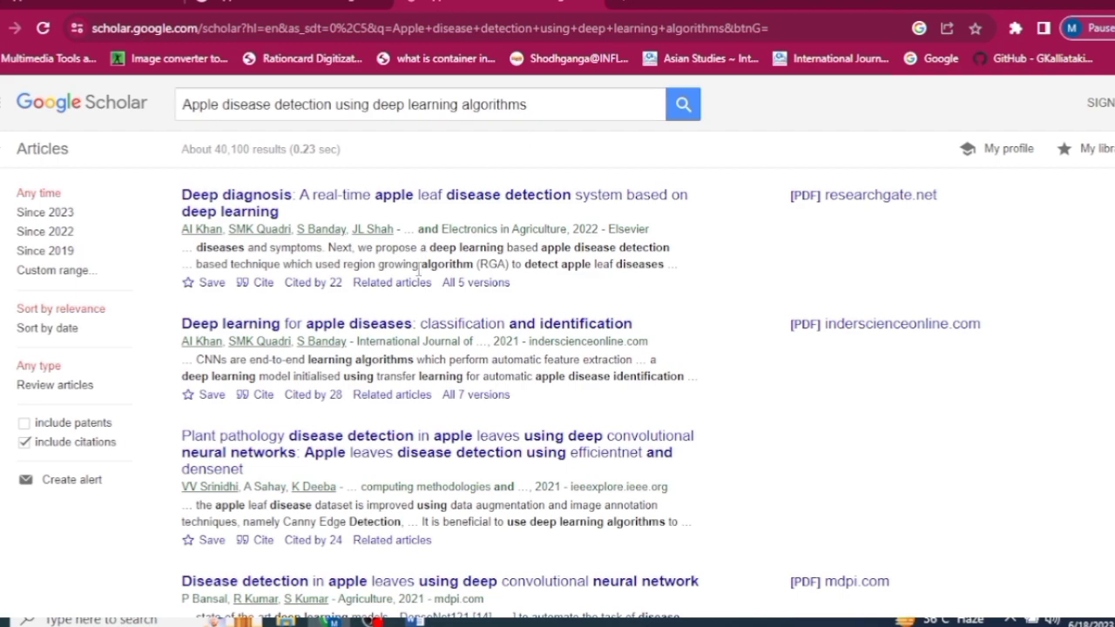
- Examine the Scholar results for the title and the Google results for the full citation, comparing them with the second paper ChatGPT suggested
scroll(413, 323, "down", 1)
scroll(416, 324, "up", 1)
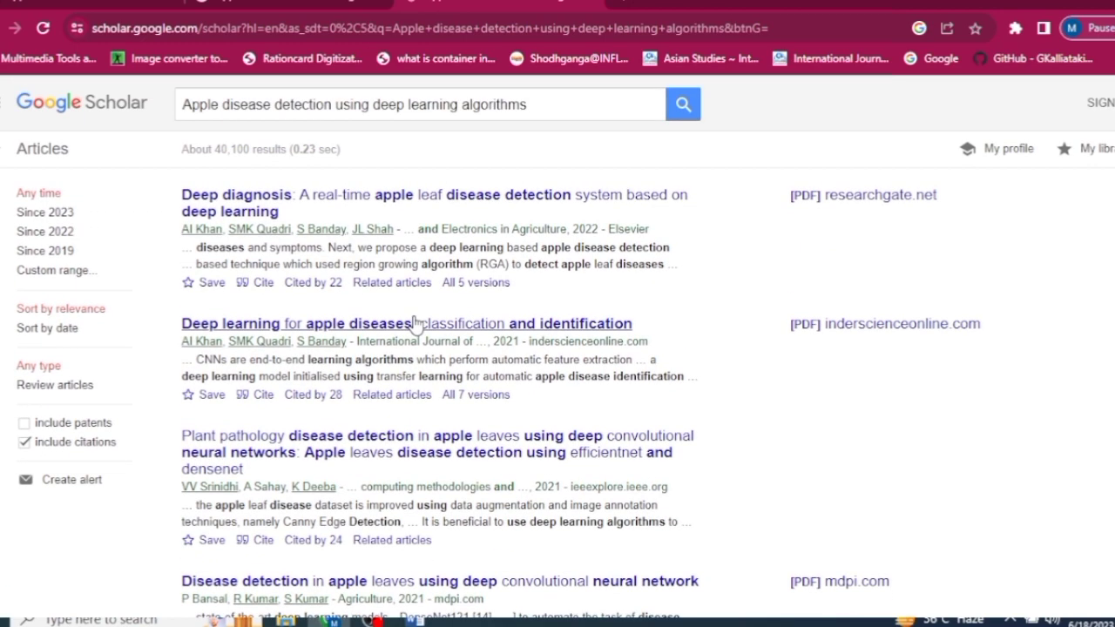
scroll(416, 323, "down", 5)
scroll(415, 323, "down", 2)
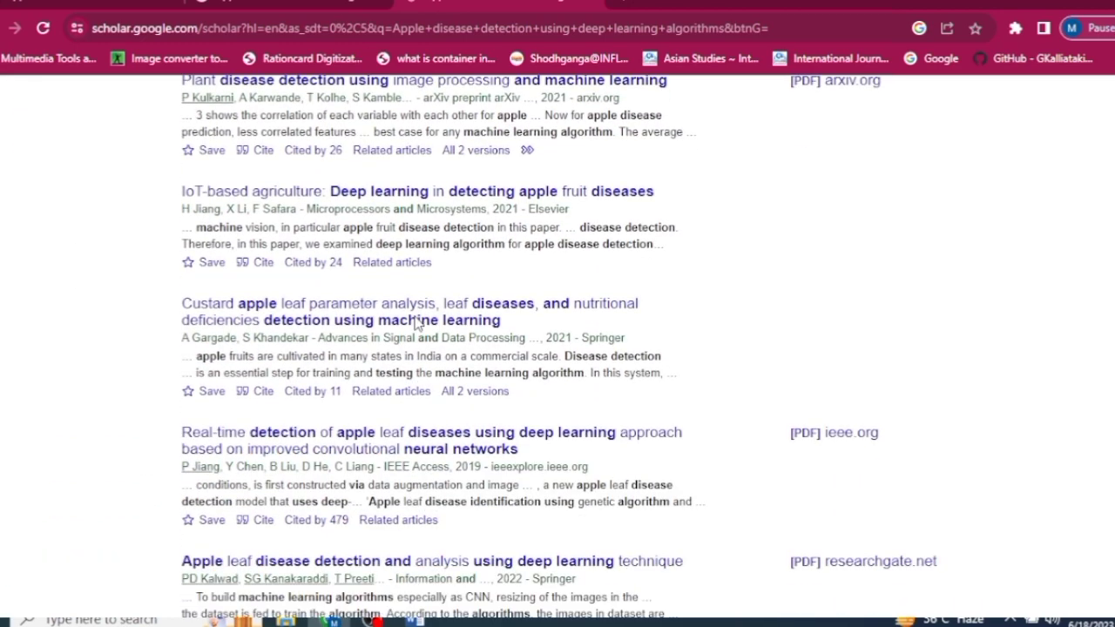
scroll(416, 323, "down", 3)
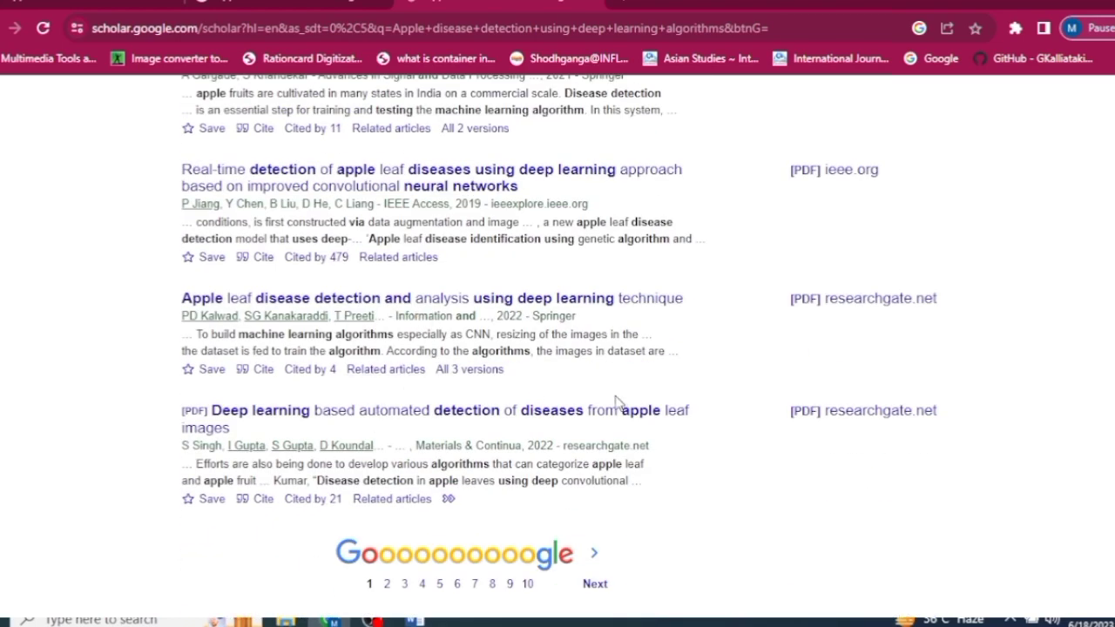
scroll(616, 402, "up", 10)
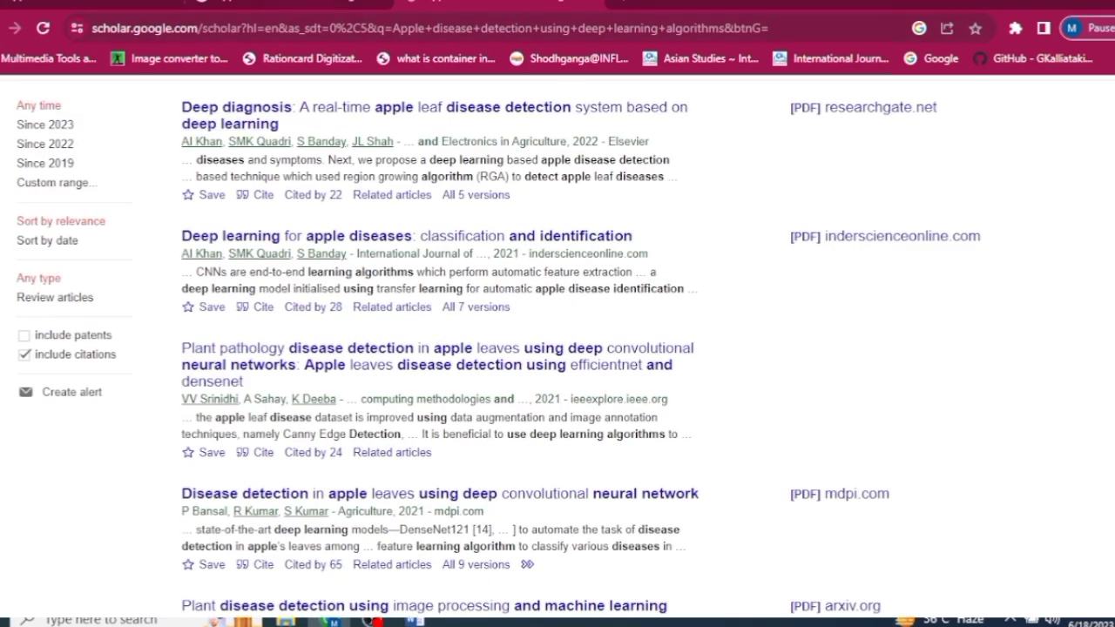
key("ctrl+Tab")
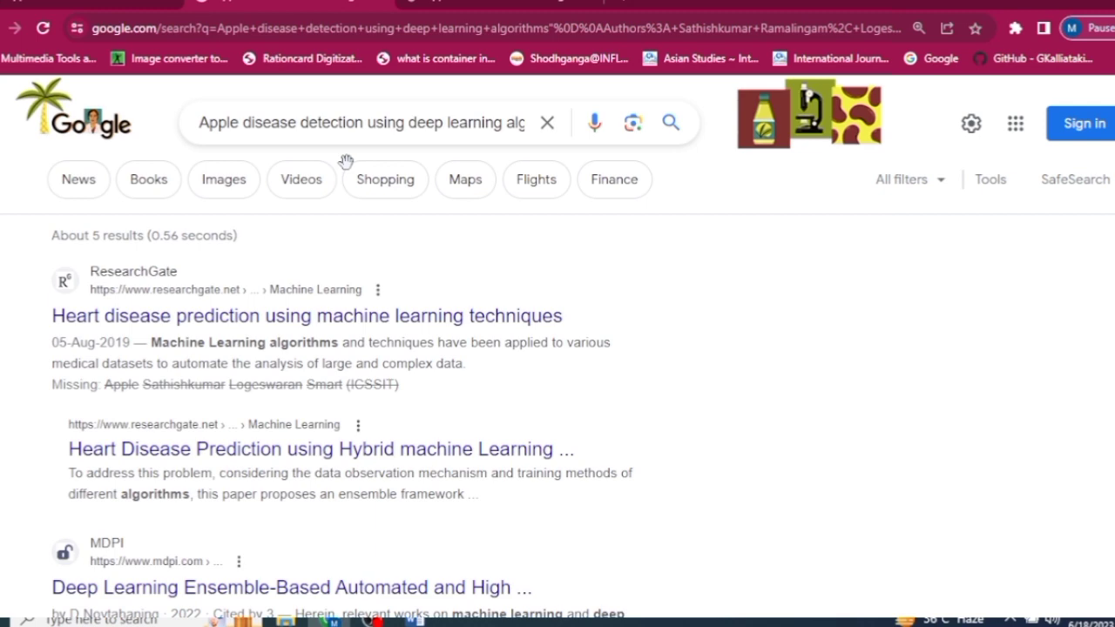
left_click(83, 2)
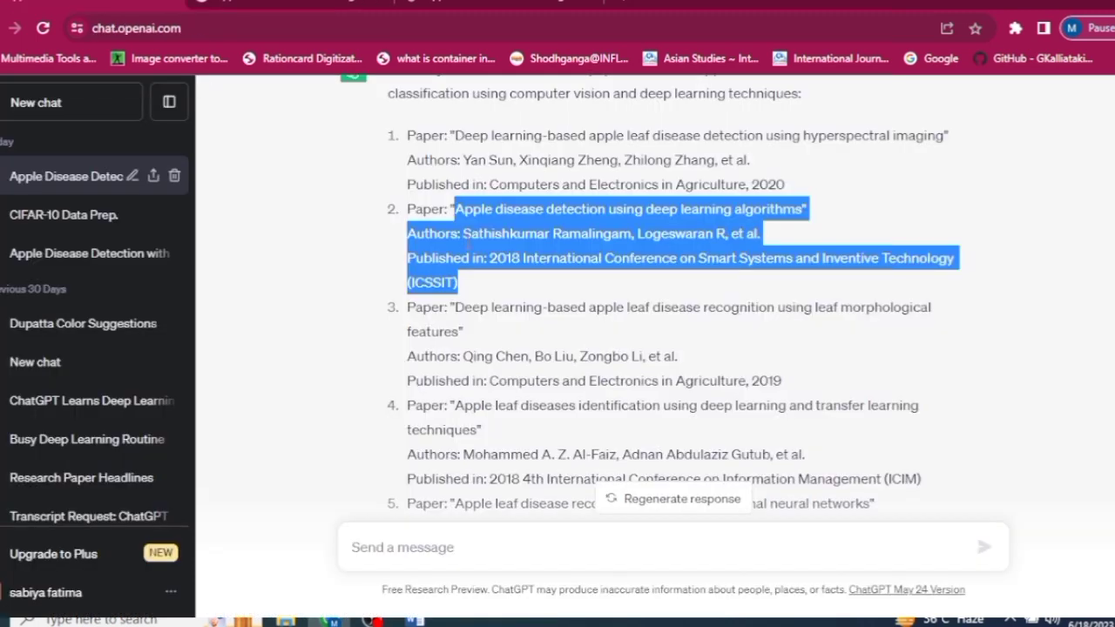
left_click(515, 3)
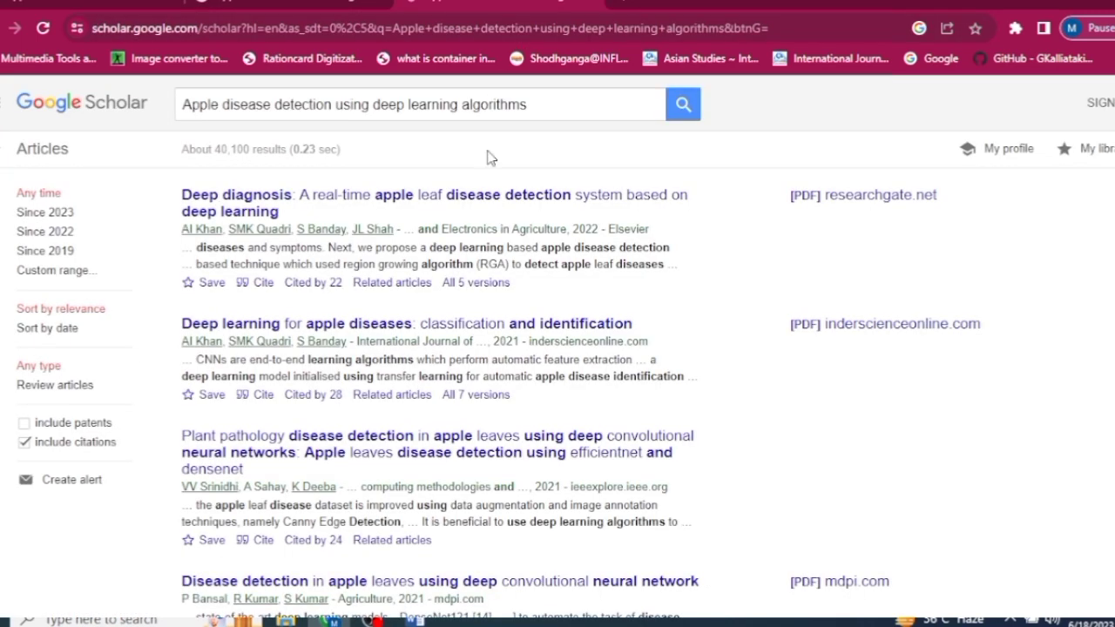
left_click(534, 106)
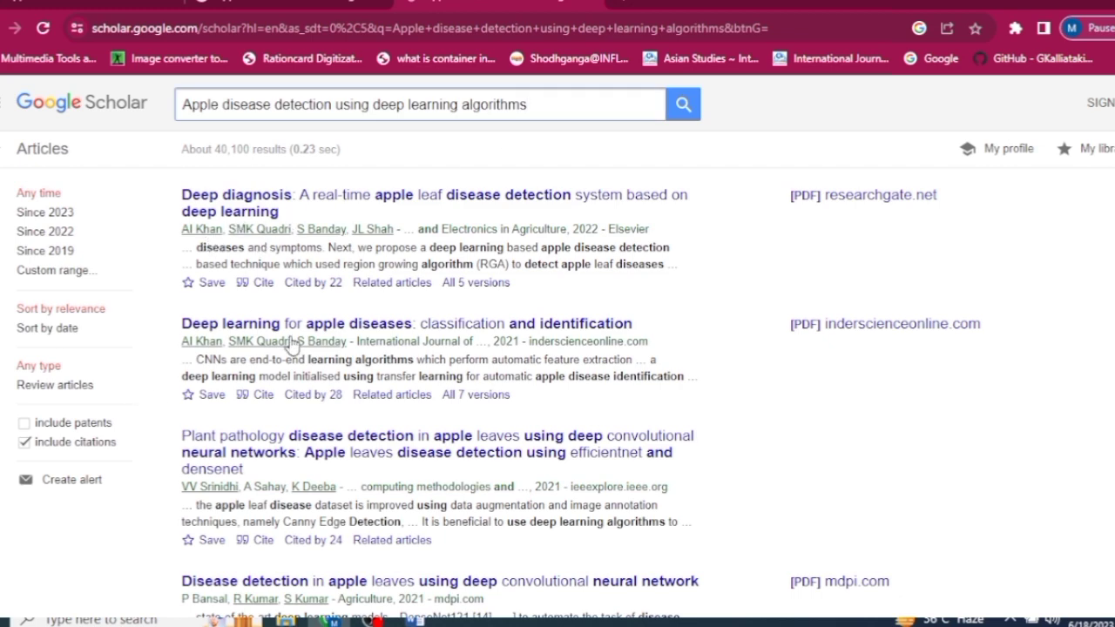
scroll(259, 516, "down", 2)
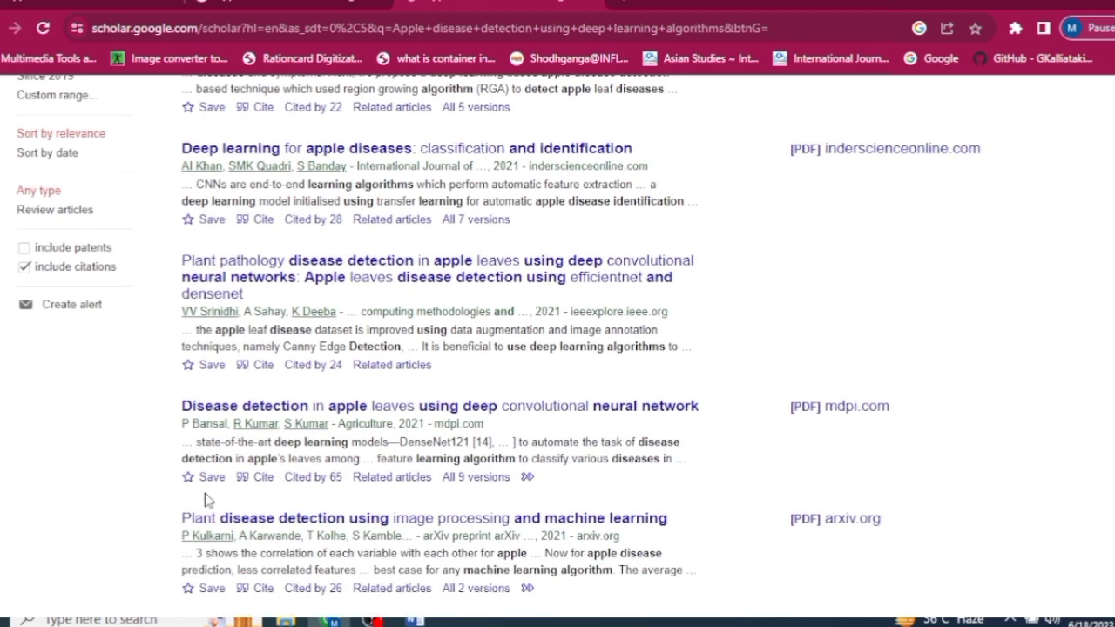
scroll(209, 501, "down", 3)
scroll(270, 474, "down", 5)
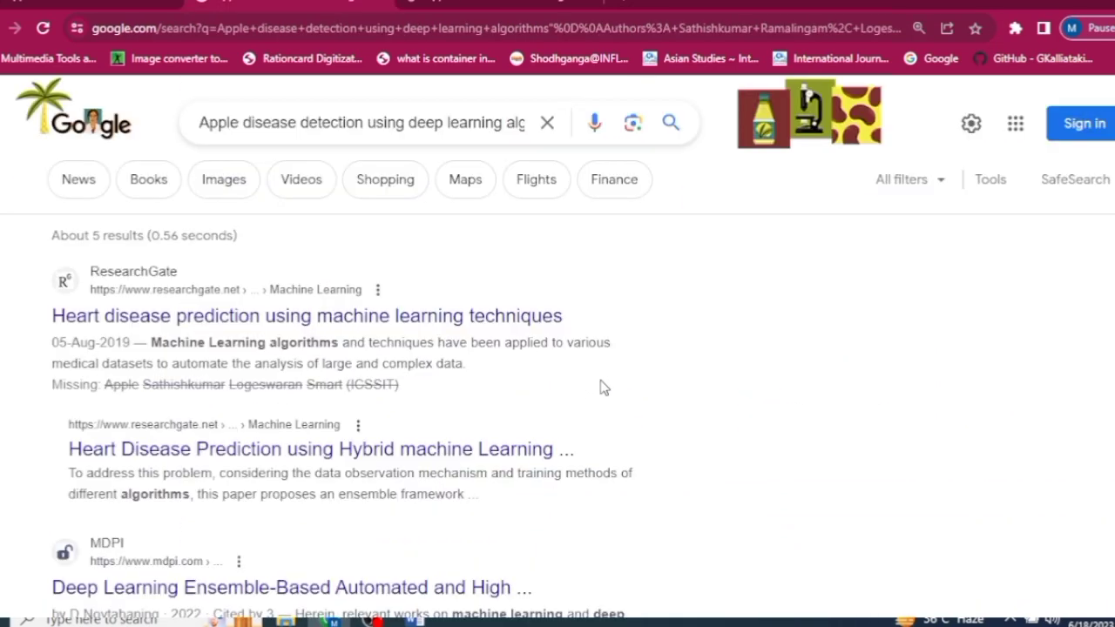
scroll(605, 387, "down", 10)
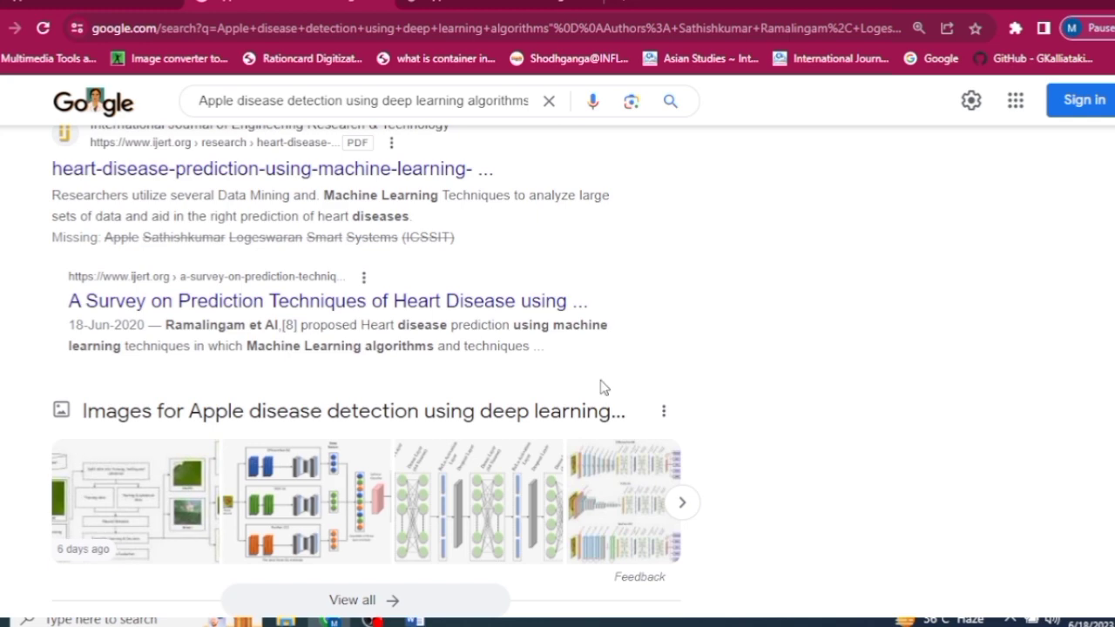
scroll(601, 390, "down", 3)
- Return to ChatGPT, highlight the third paper's citation on leaf morphological features, and read through all five suggested papers
key("ctrl+shift+Tab")
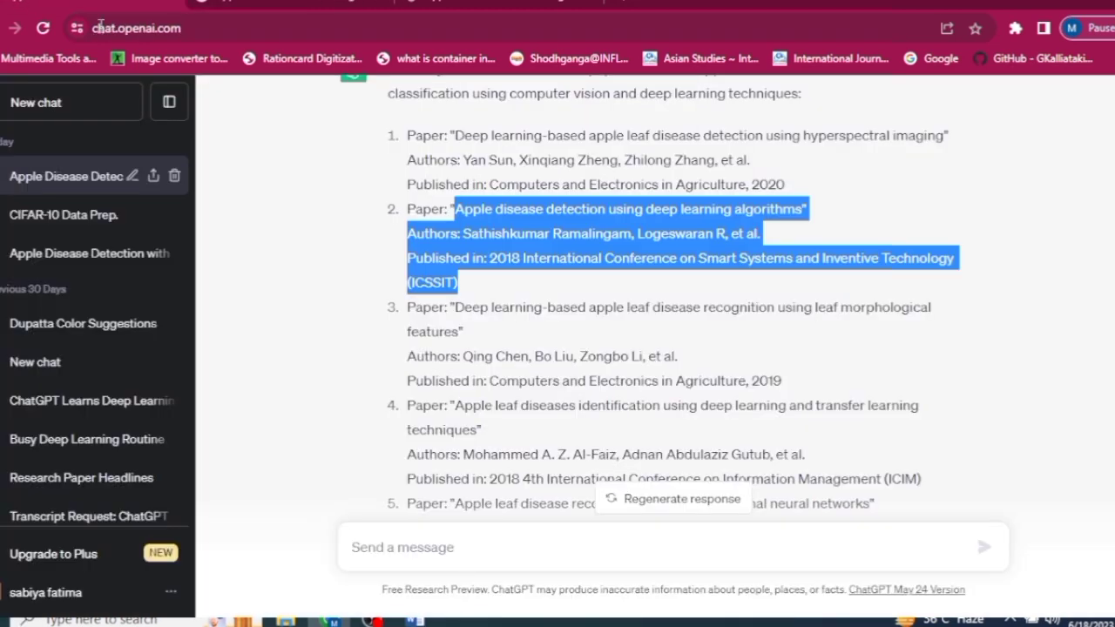
left_click_drag(452, 307, 781, 293)
scroll(781, 293, "down", 1)
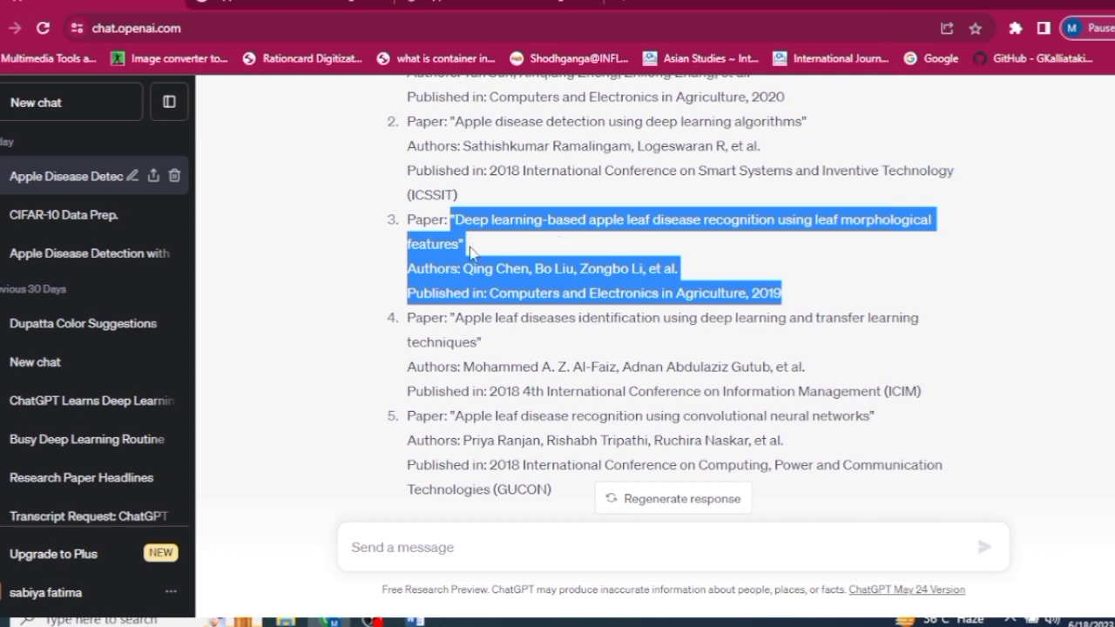
scroll(470, 253, "up", 2)
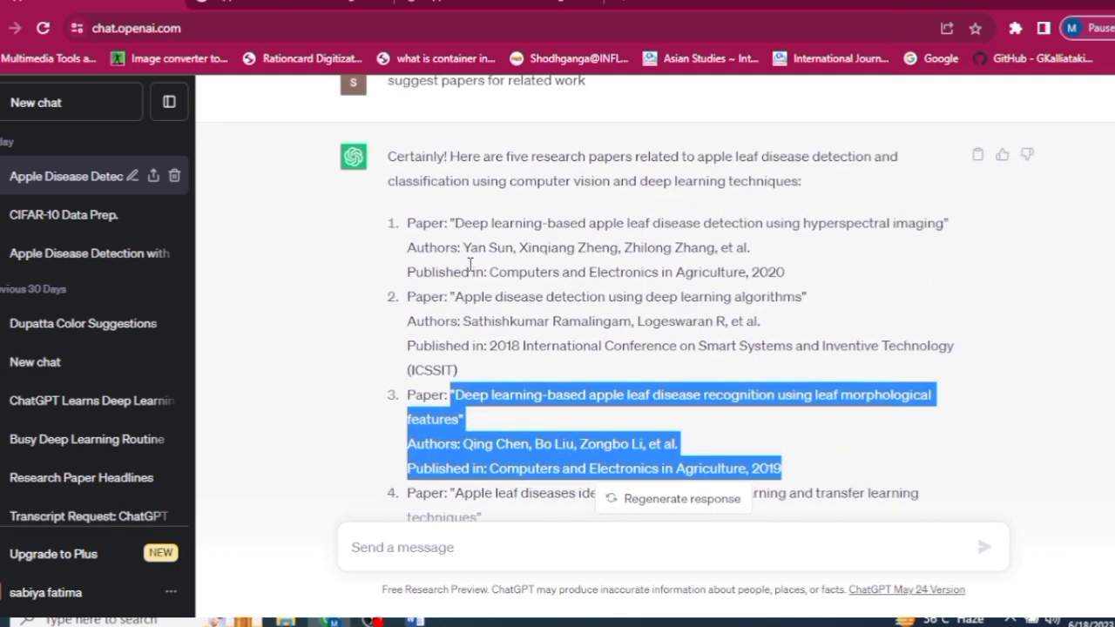
scroll(498, 318, "down", 1)
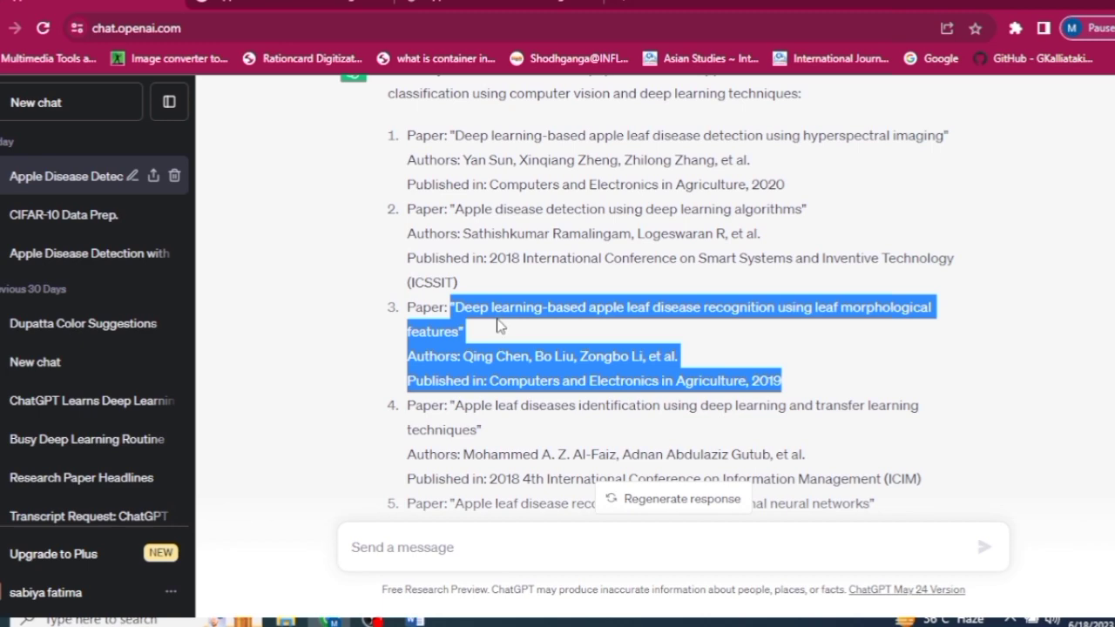
scroll(498, 322, "down", 2)
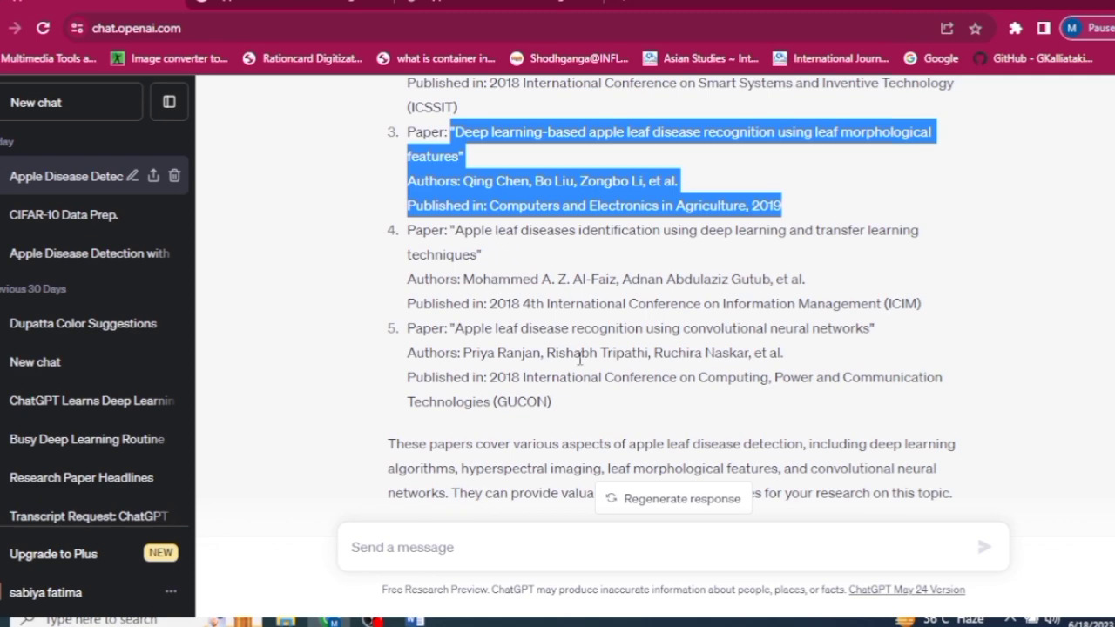
scroll(721, 362, "up", 2)
scroll(716, 381, "down", 1)
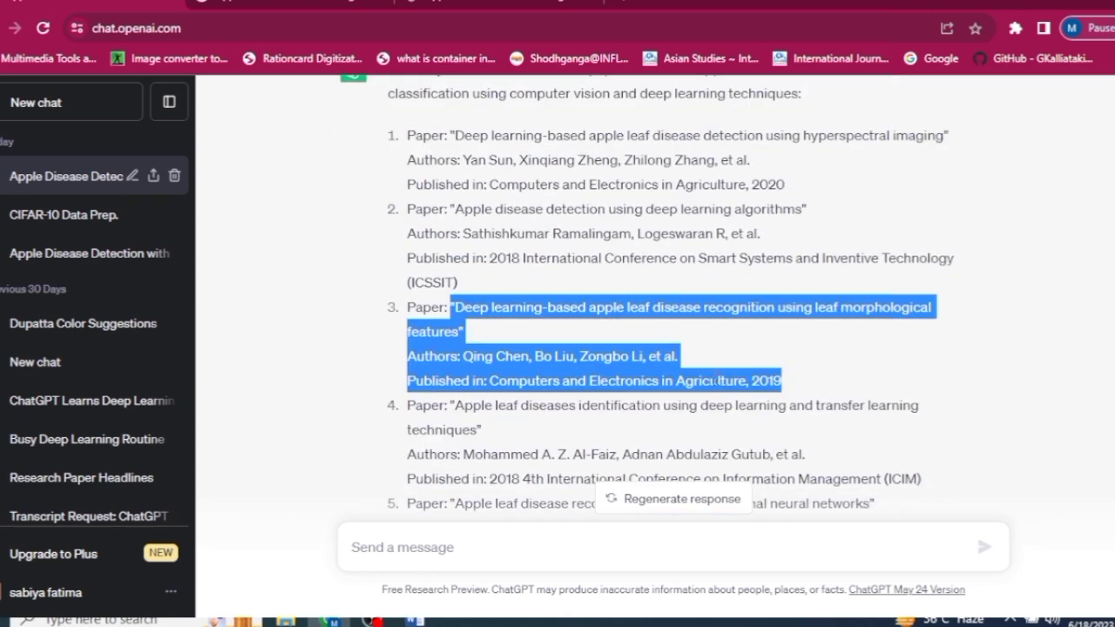
scroll(715, 380, "down", 1)
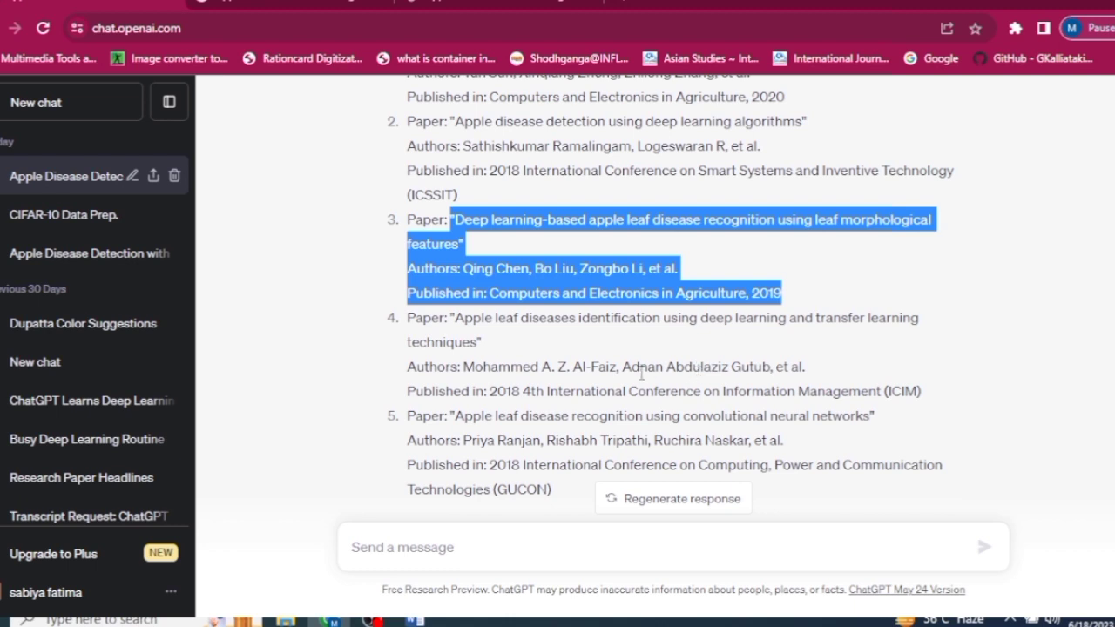
- Ask ChatGPT to "suggest common outlines of the papers in terms of the headlines" and read the start of its outline, highlighting the Introduction heading
left_click(424, 557)
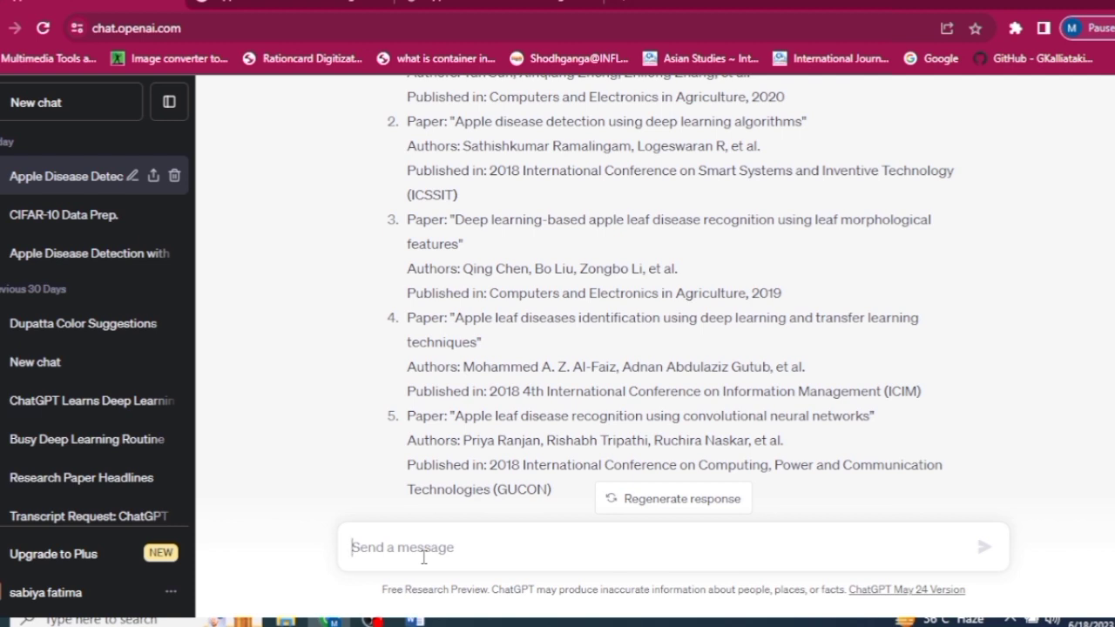
type("suggest the outlines of the papers in terms of the headline")
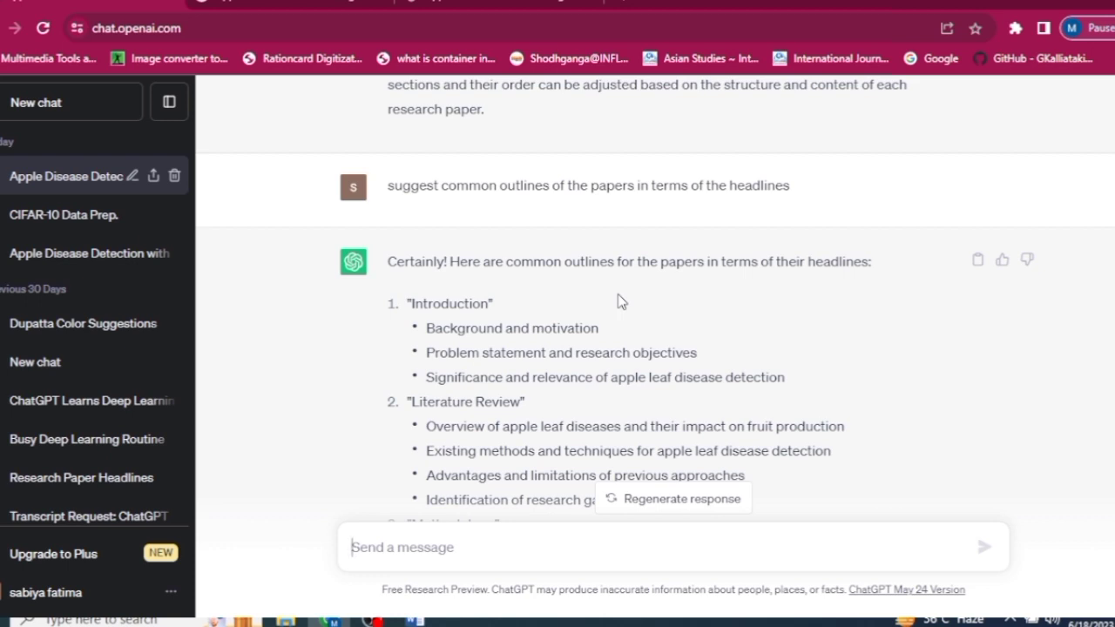
scroll(429, 375, "down", 1)
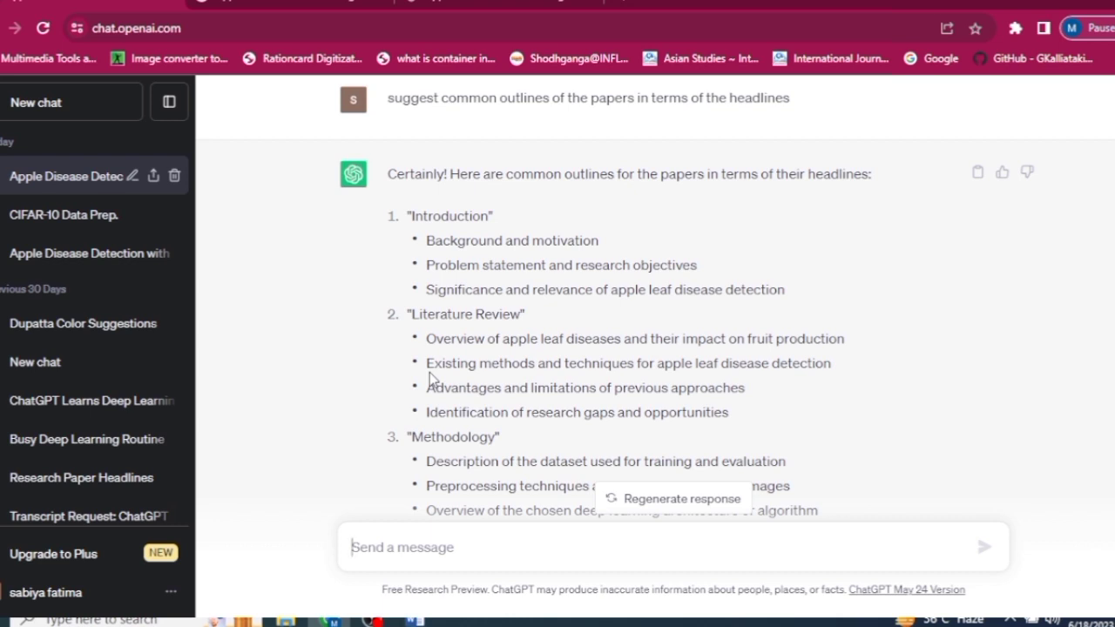
scroll(429, 379, "down", 1)
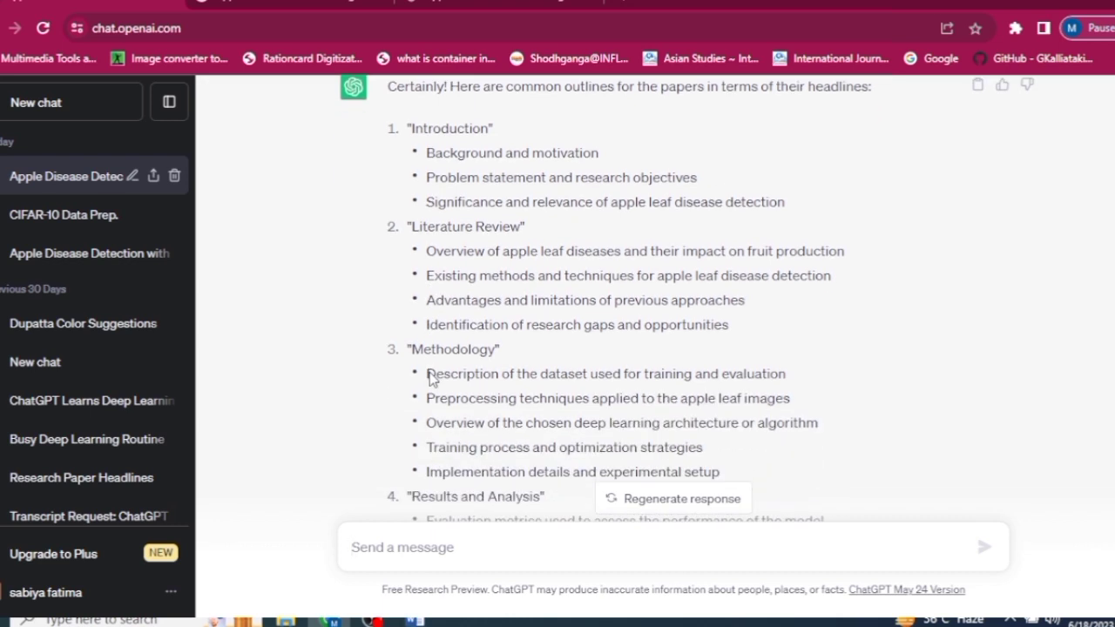
scroll(430, 373, "down", 1)
scroll(428, 373, "up", 2)
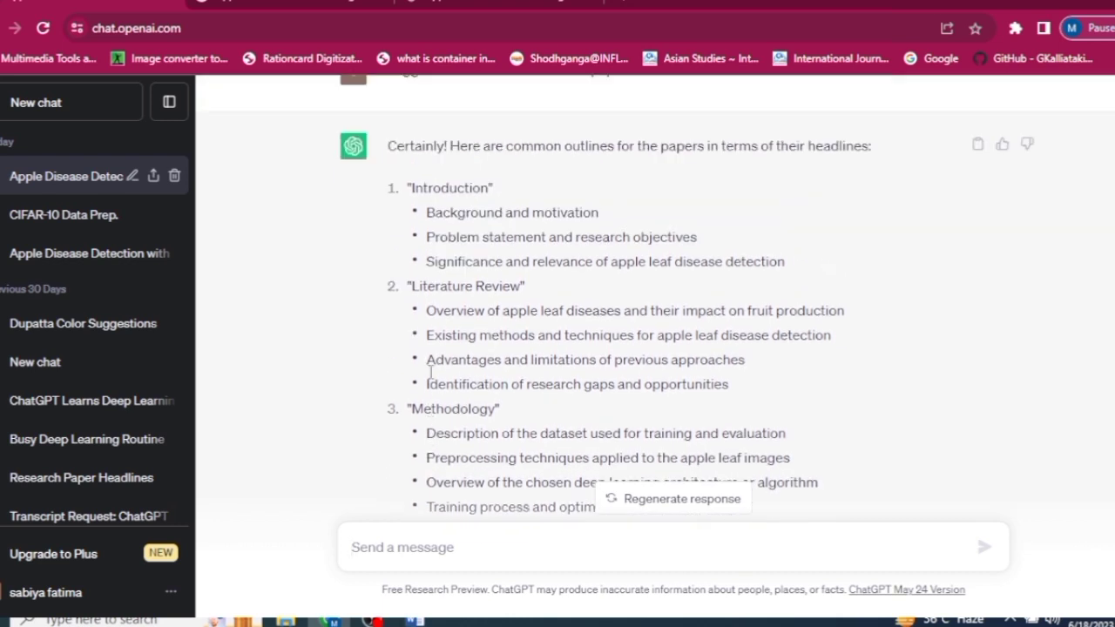
left_click_drag(509, 225, 318, 224)
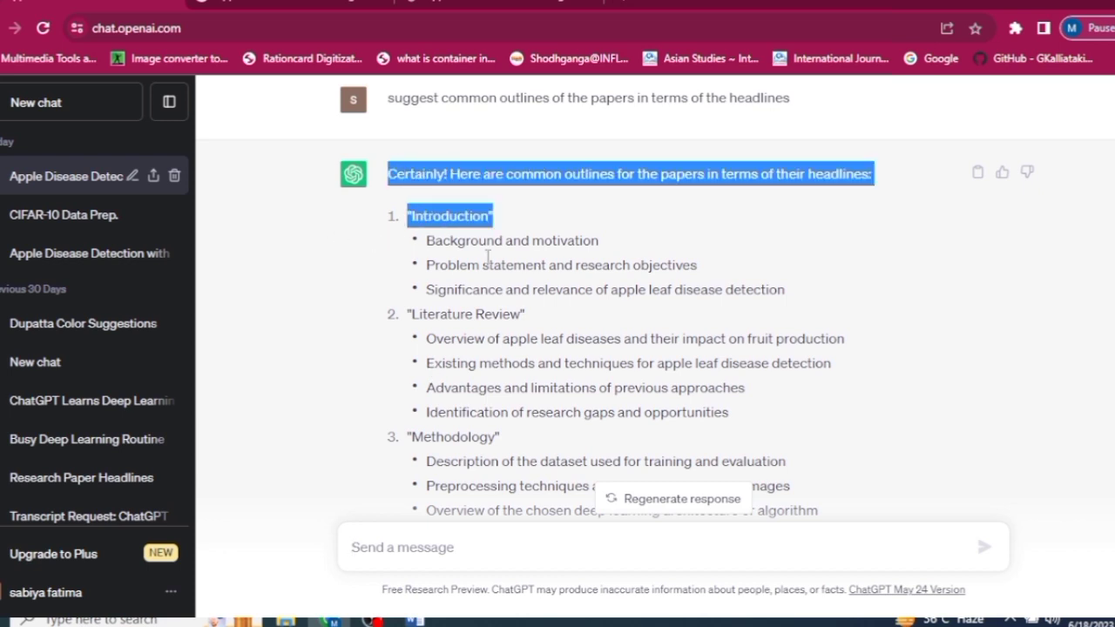
- Examine the outline's Literature Review section, highlighting its heading and the point on existing methods and techniques
left_click(511, 311)
left_click_drag(544, 289, 455, 315)
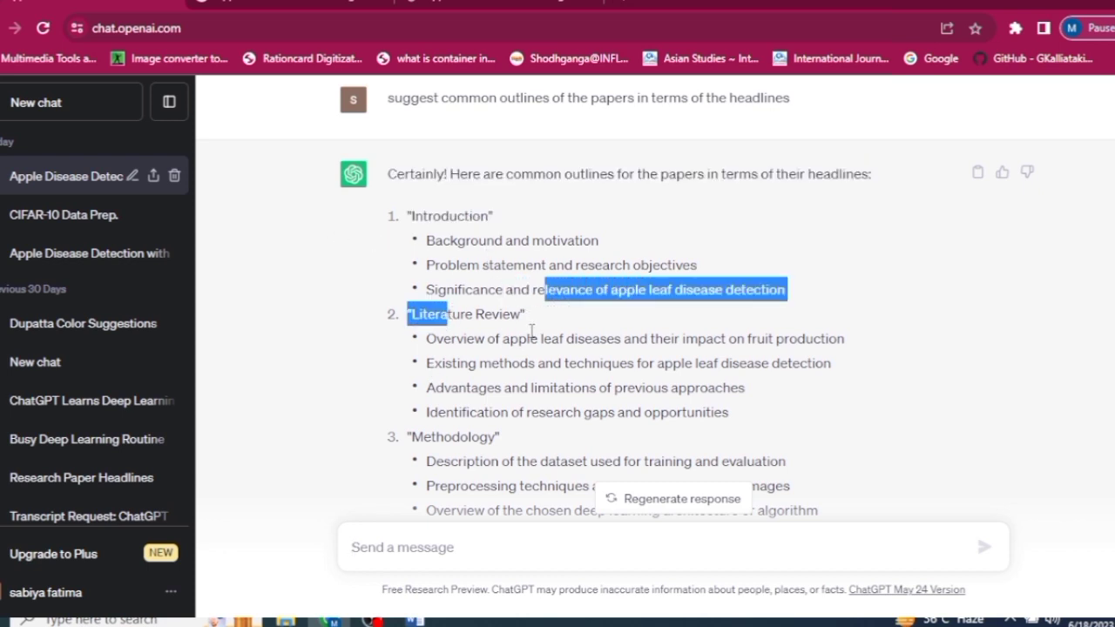
left_click(522, 333)
scroll(519, 333, "down", 2)
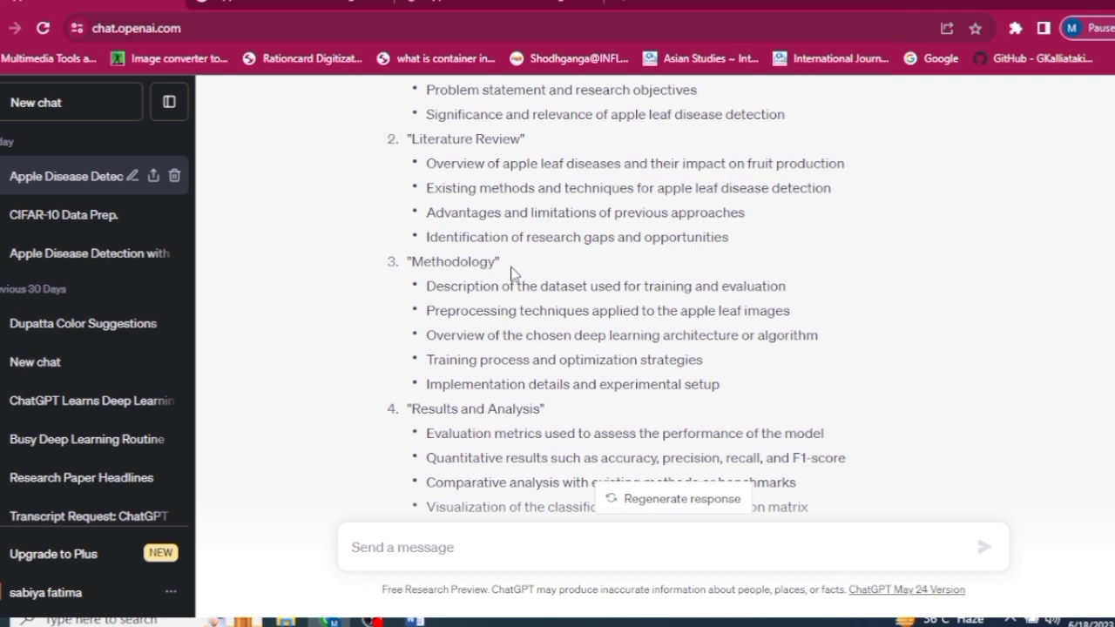
left_click_drag(508, 279, 390, 273)
scroll(427, 366, "up", 3)
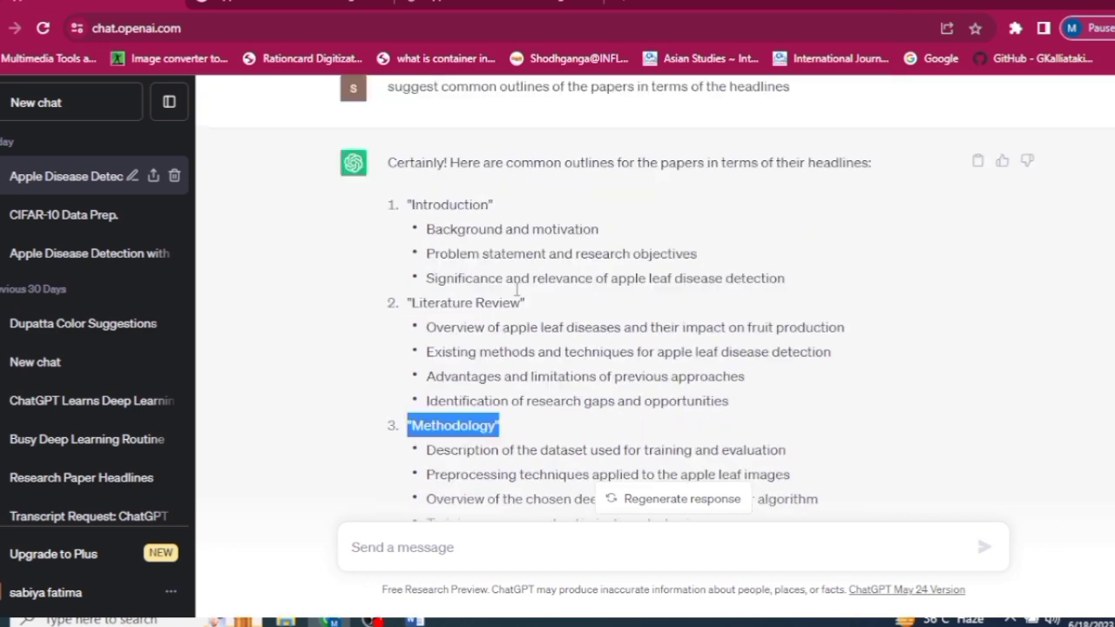
left_click_drag(407, 303, 490, 304)
left_click(517, 310)
scroll(516, 312, "down", 2)
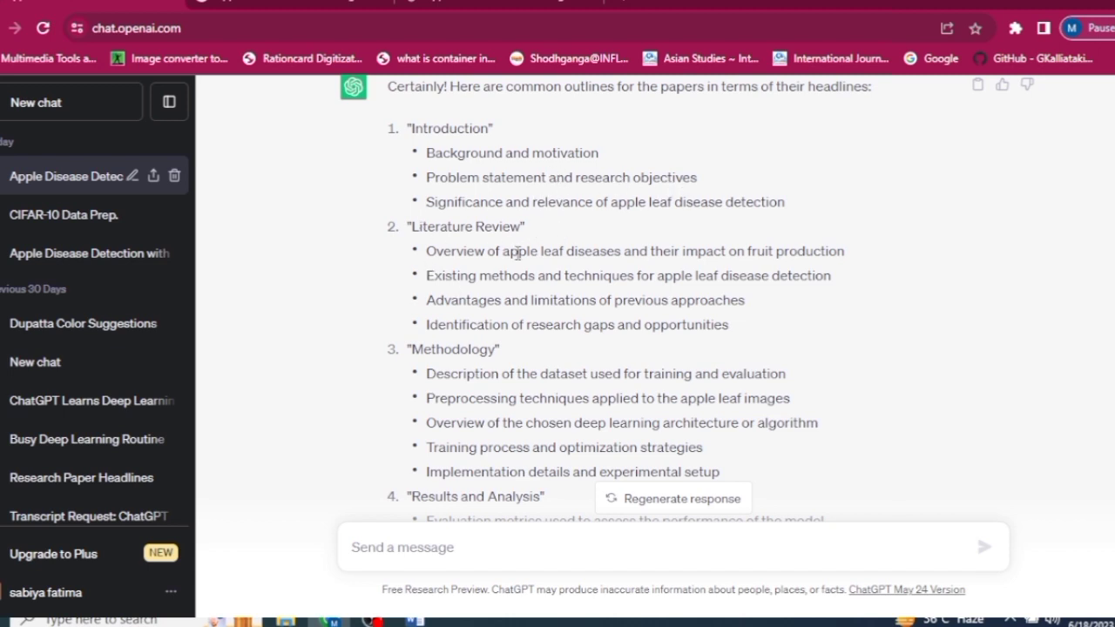
left_click_drag(427, 275, 620, 291)
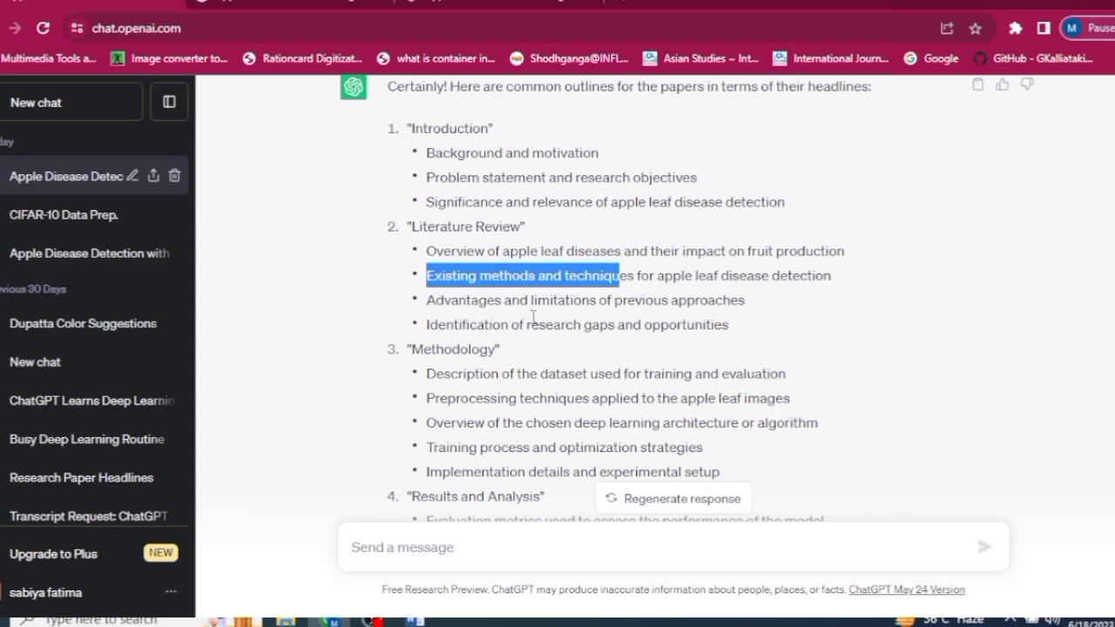
scroll(491, 404, "down", 1)
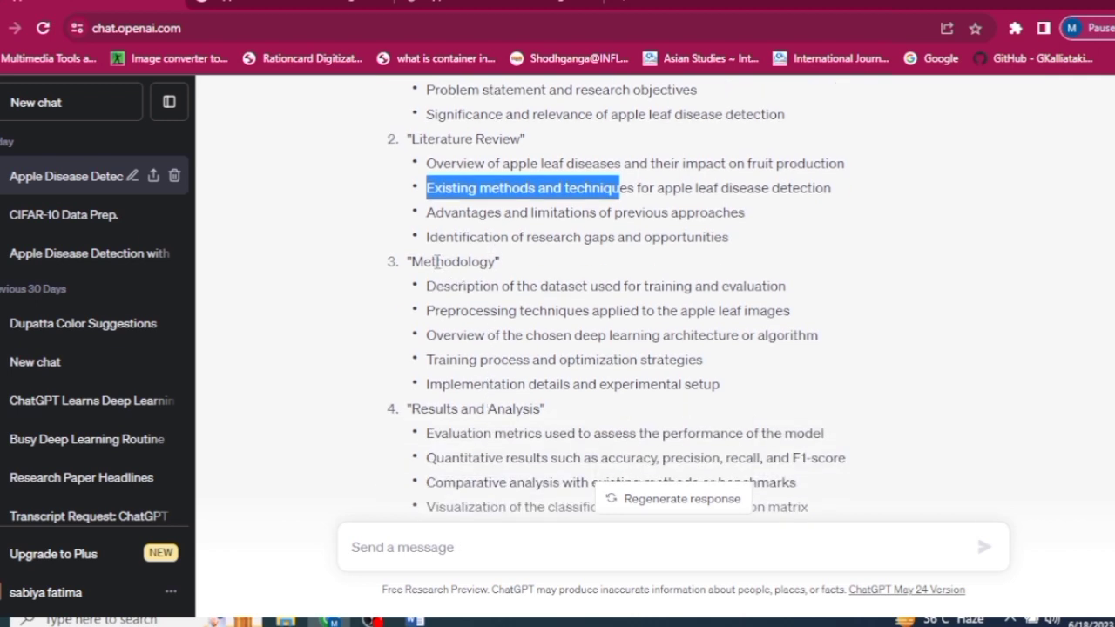
- Read the outline's Methodology, Results and Analysis, Discussion and Conclusion sections, highlighting their headings
left_click_drag(438, 261, 501, 262)
left_click(567, 270)
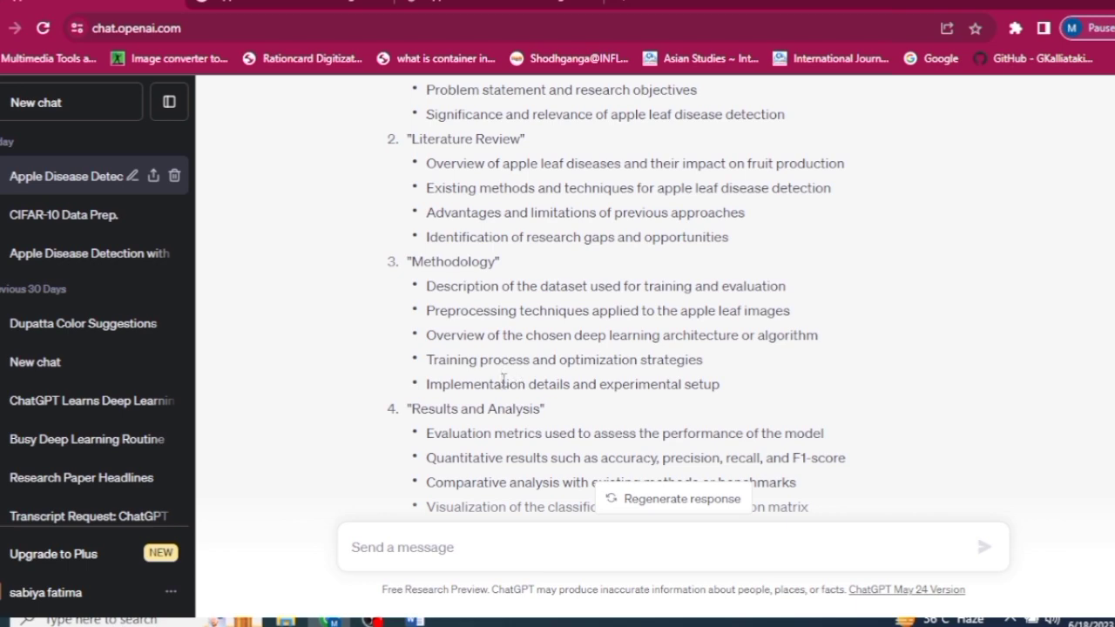
scroll(503, 380, "down", 2)
left_click_drag(407, 234, 562, 247)
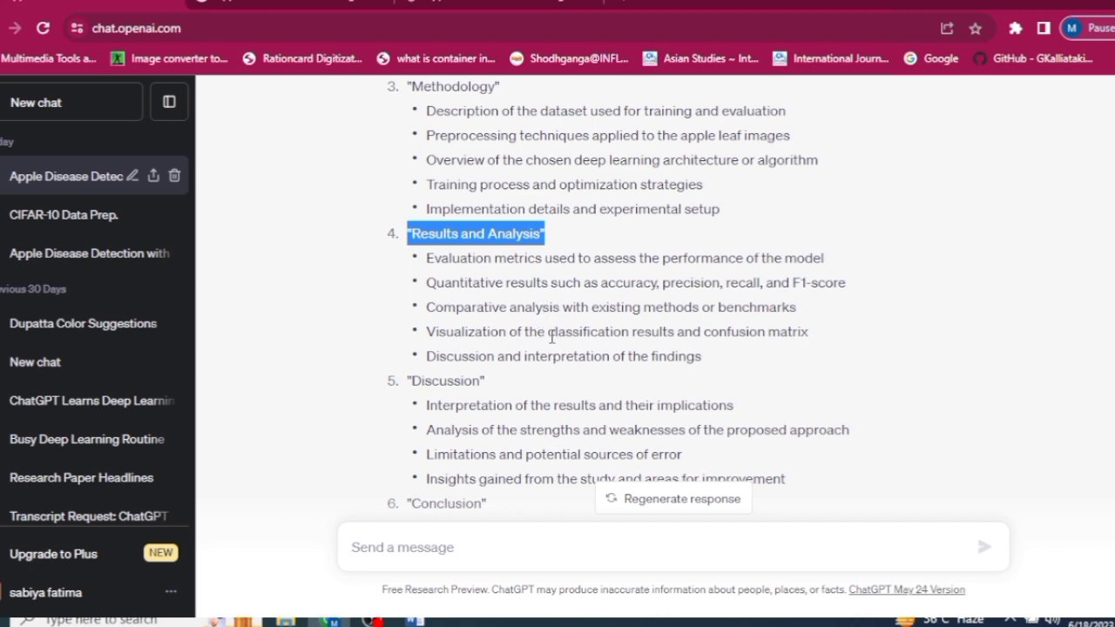
scroll(571, 331, "down", 2)
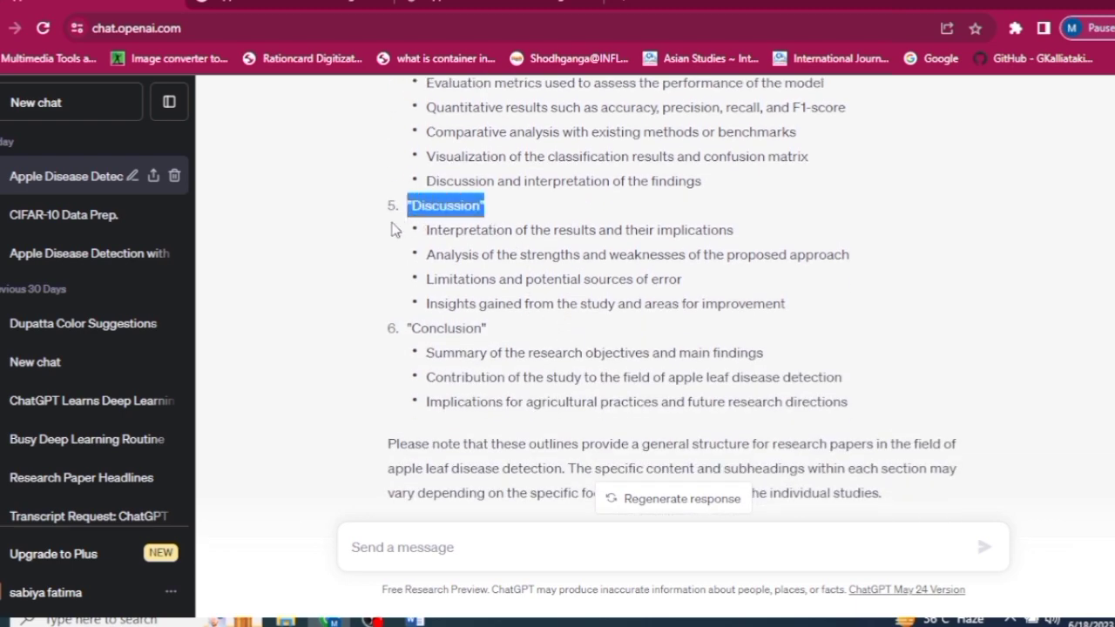
scroll(532, 344, "down", 1)
left_click(488, 248)
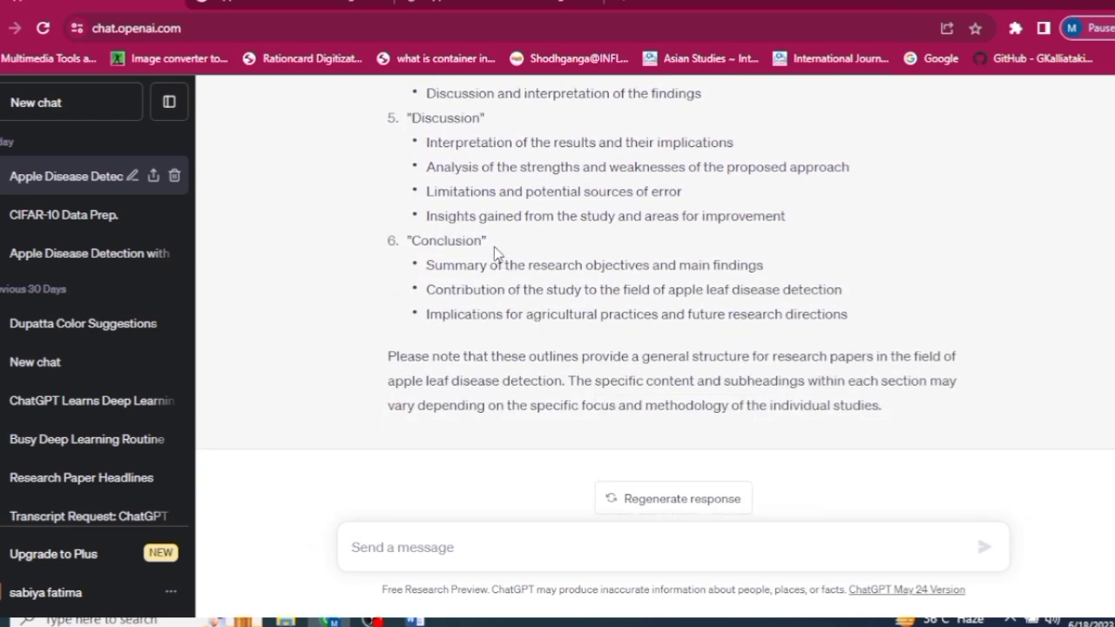
double_click(415, 245)
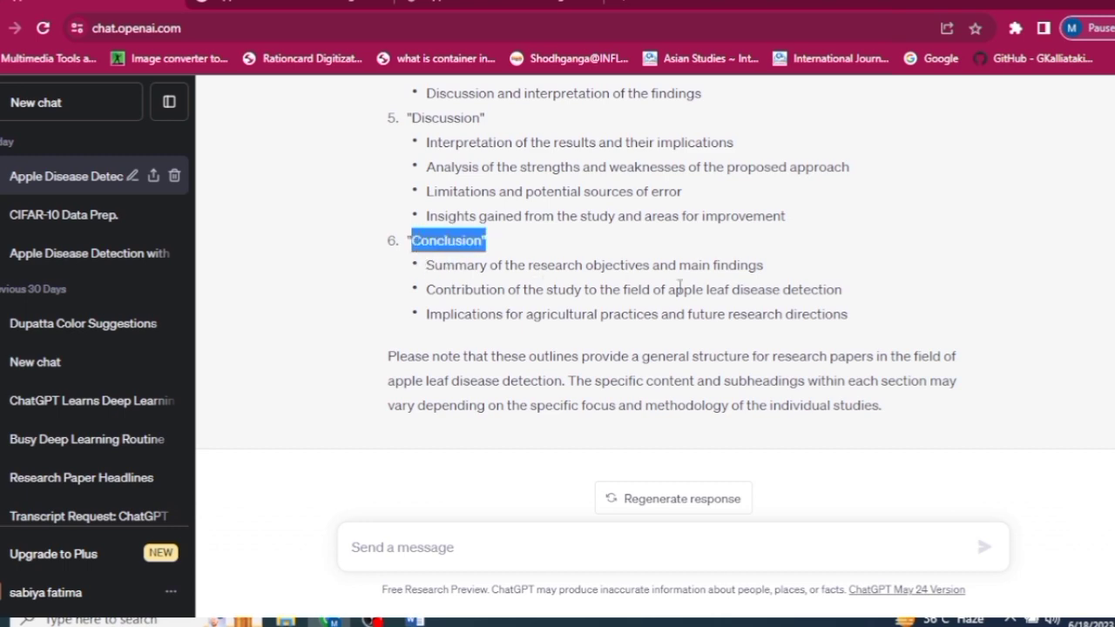
- Review the whole outline again from the Introduction down to the closing note below the Conclusion
scroll(841, 343, "up", 3)
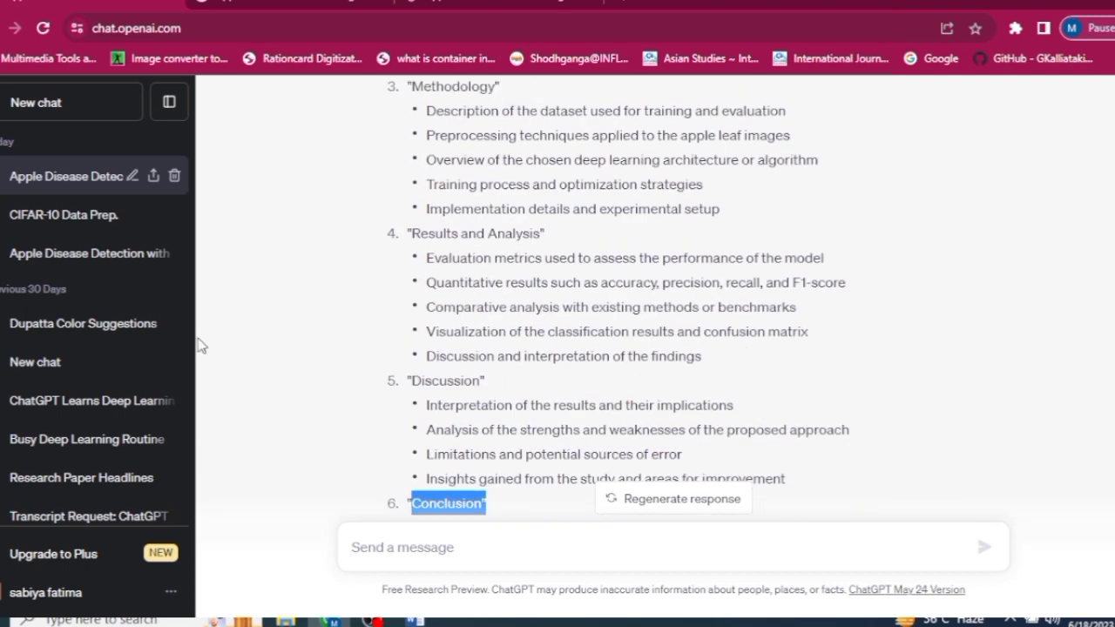
scroll(199, 346, "up", 1)
scroll(334, 291, "up", 3)
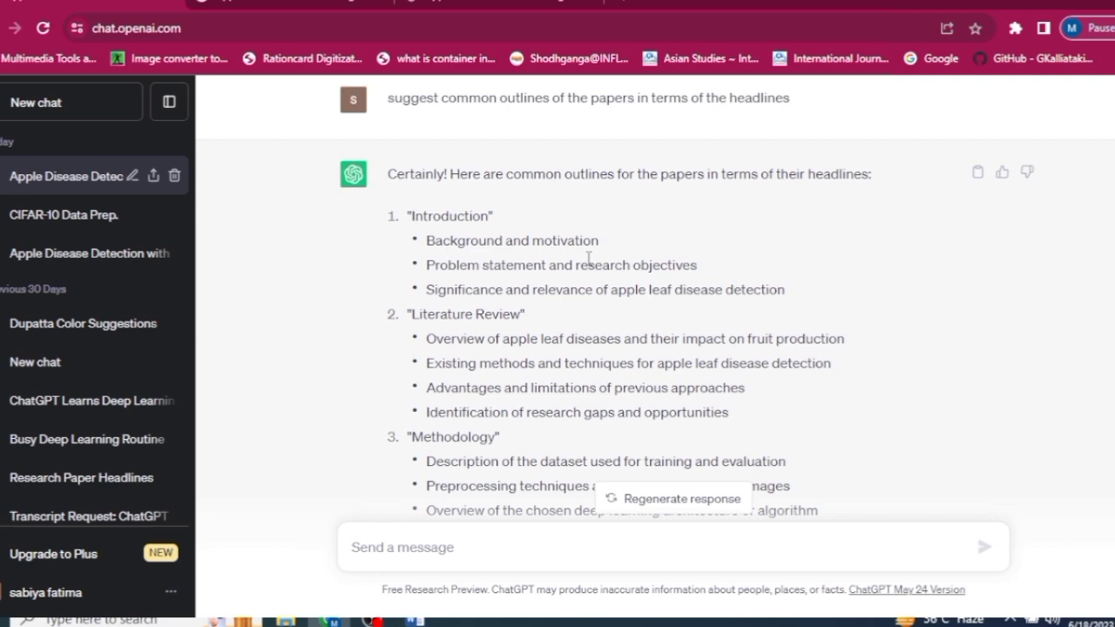
scroll(607, 330, "down", 5)
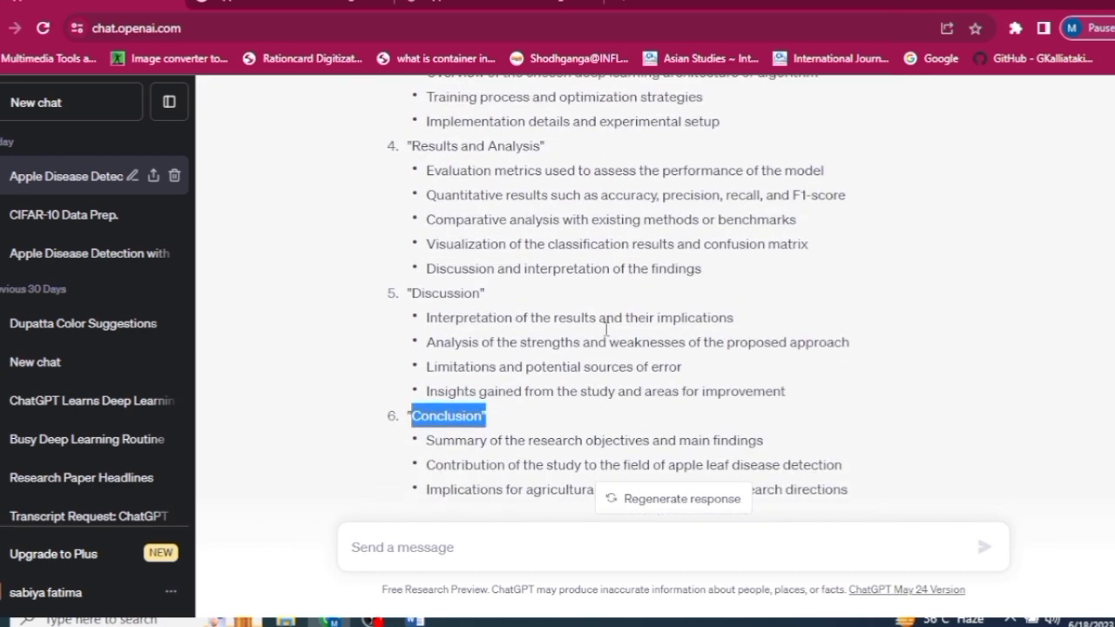
scroll(607, 329, "down", 2)
left_click(534, 330)
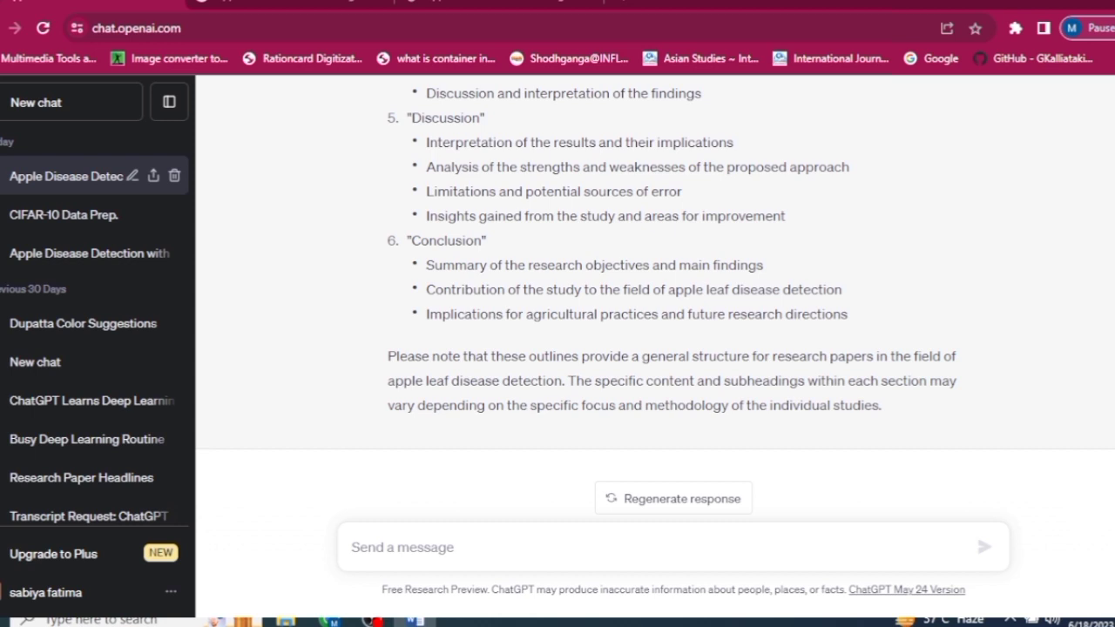
- Ask ChatGPT to "provide the link of the datasets of plant images"
left_click(386, 551)
type("provid")
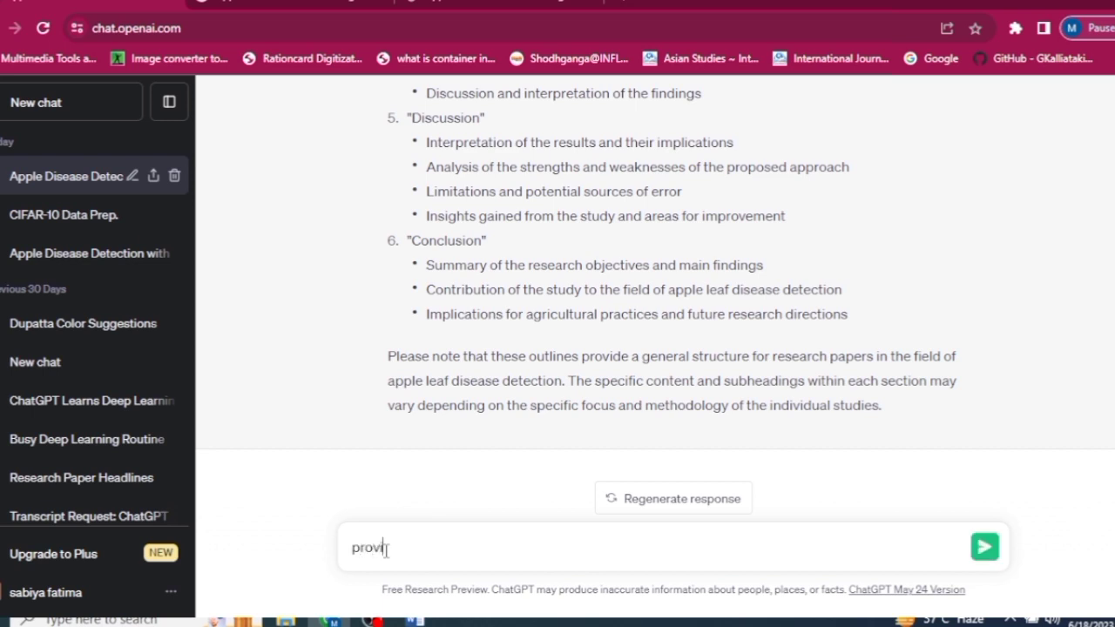
type("e the link of the data")
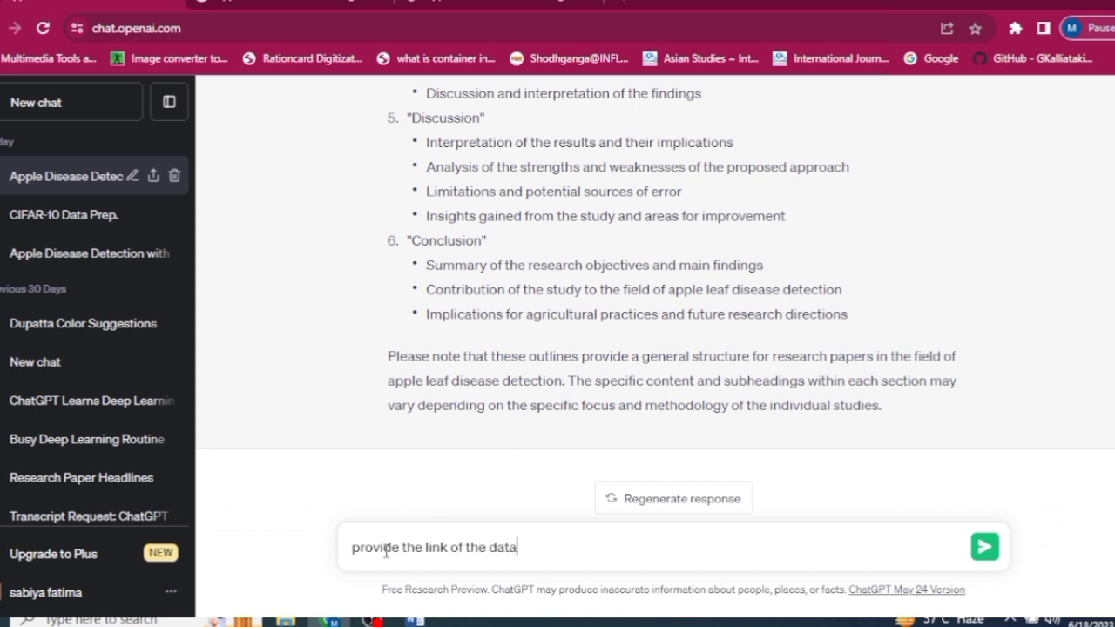
type("sets of plant i")
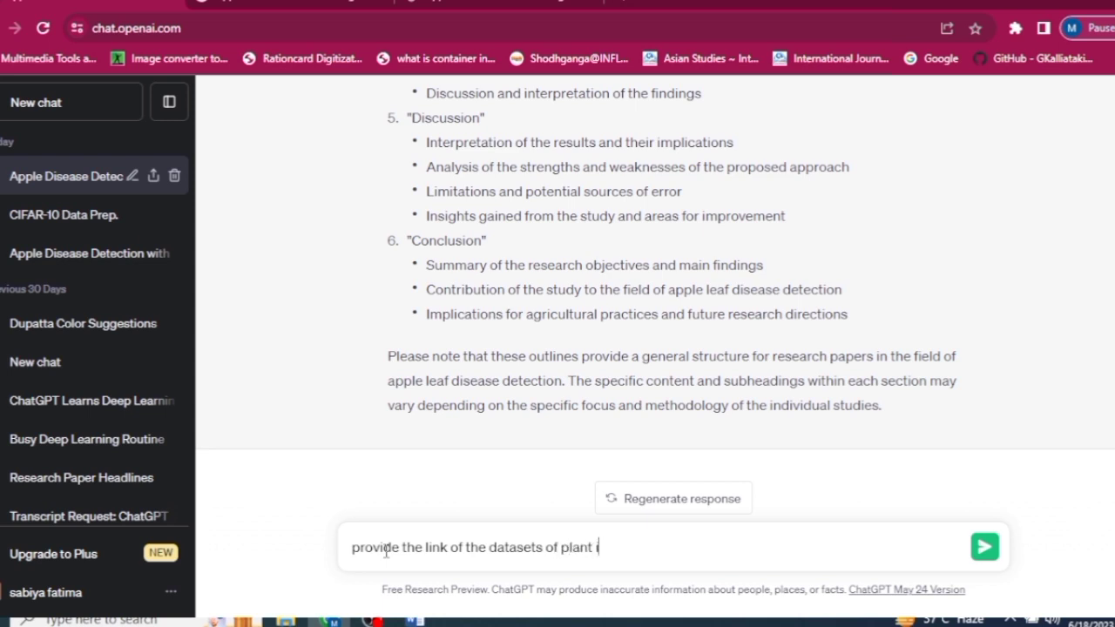
type("mages")
key("Return")
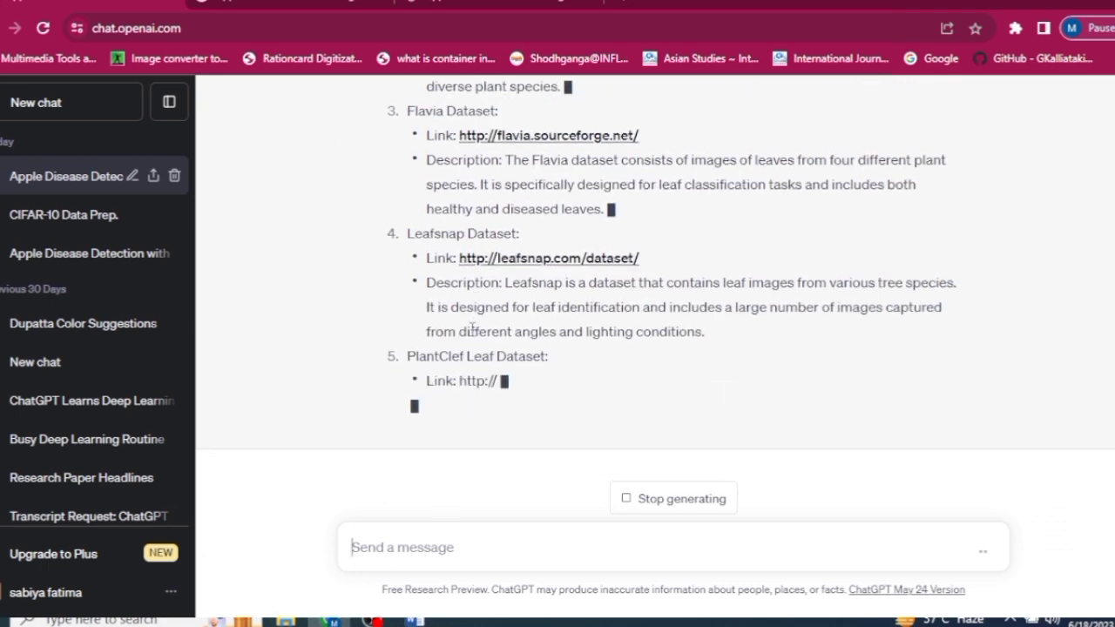
- Read through the suggested plant image datasets, their links and descriptions, from PlantVillage to PlantClef Leaf
scroll(471, 328, "up", 5)
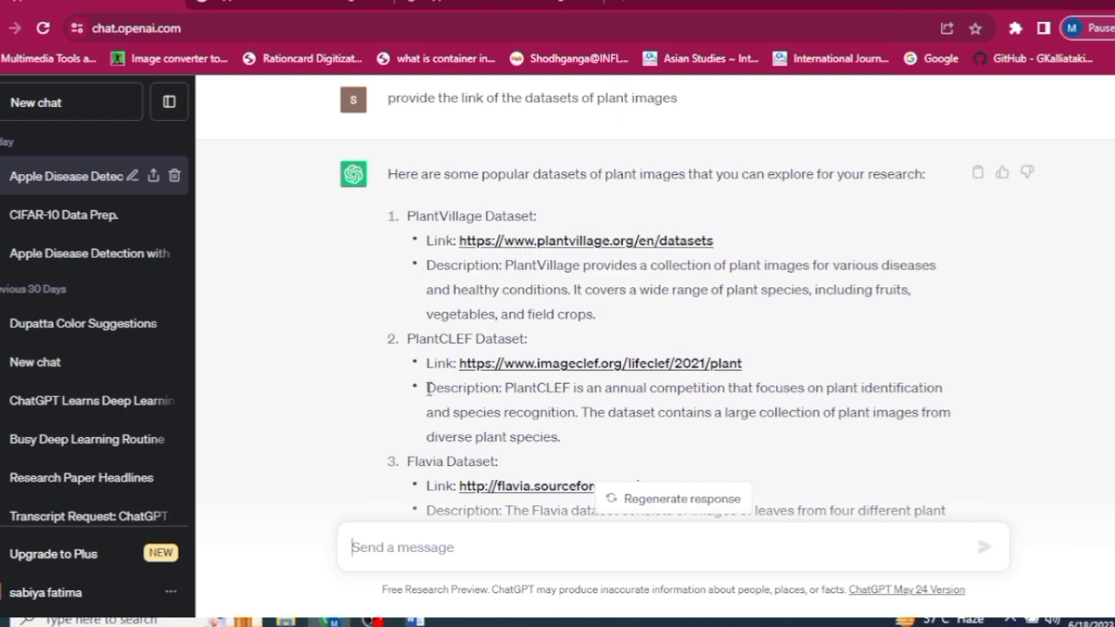
scroll(525, 289, "down", 2)
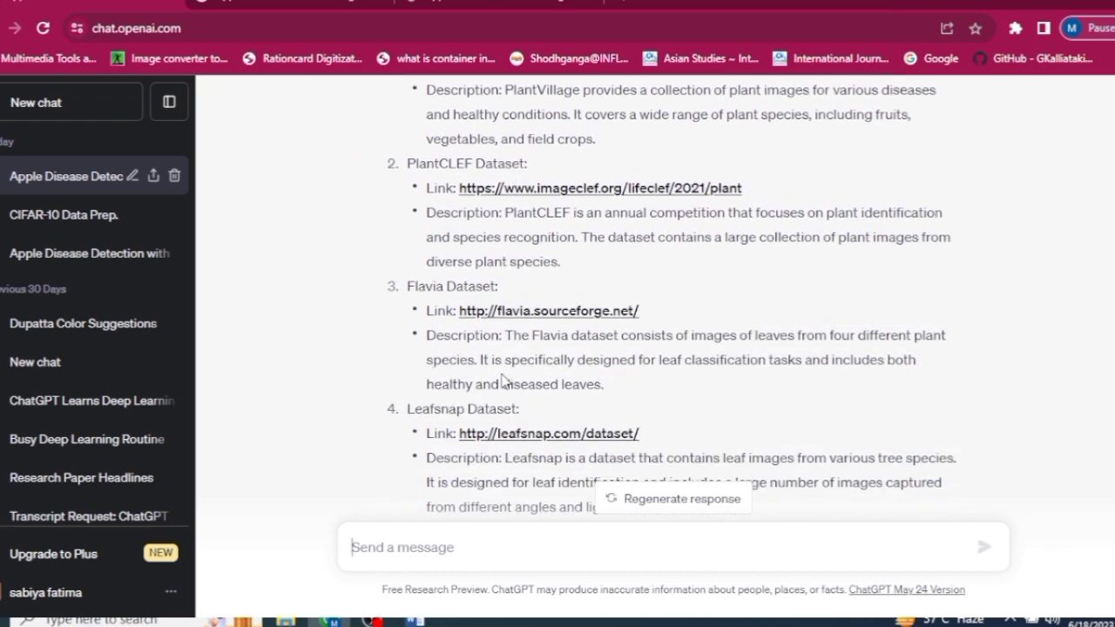
scroll(481, 416, "down", 1)
scroll(481, 417, "down", 2)
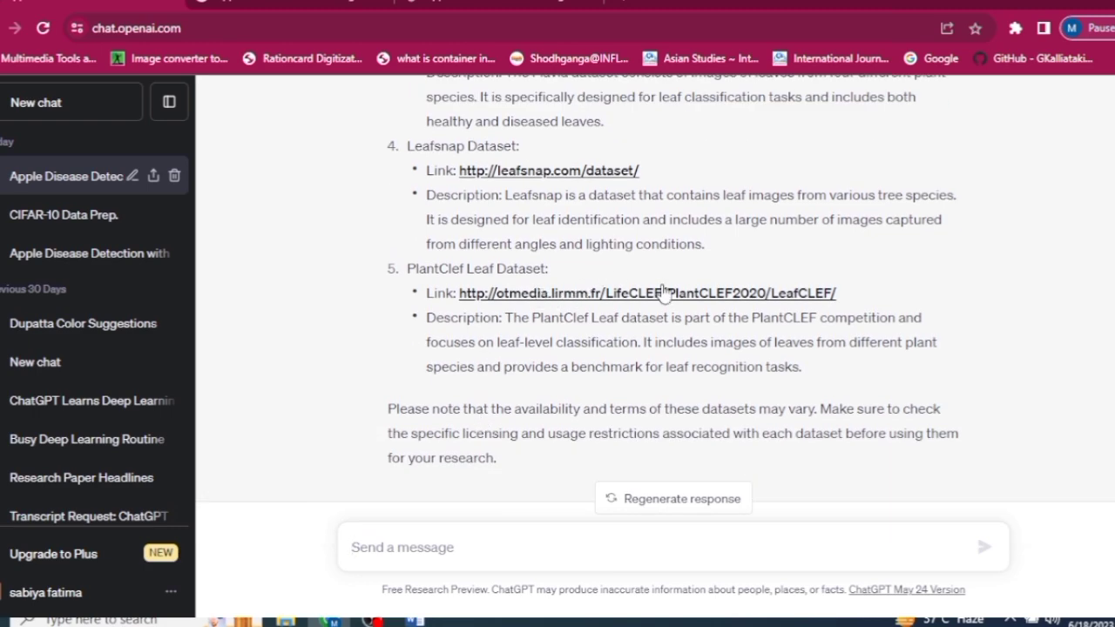
- Highlight the PlantVillage Dataset name, then check the PlantVillage and PlantCLEF dataset links, closing each opened page
scroll(663, 292, "up", 6)
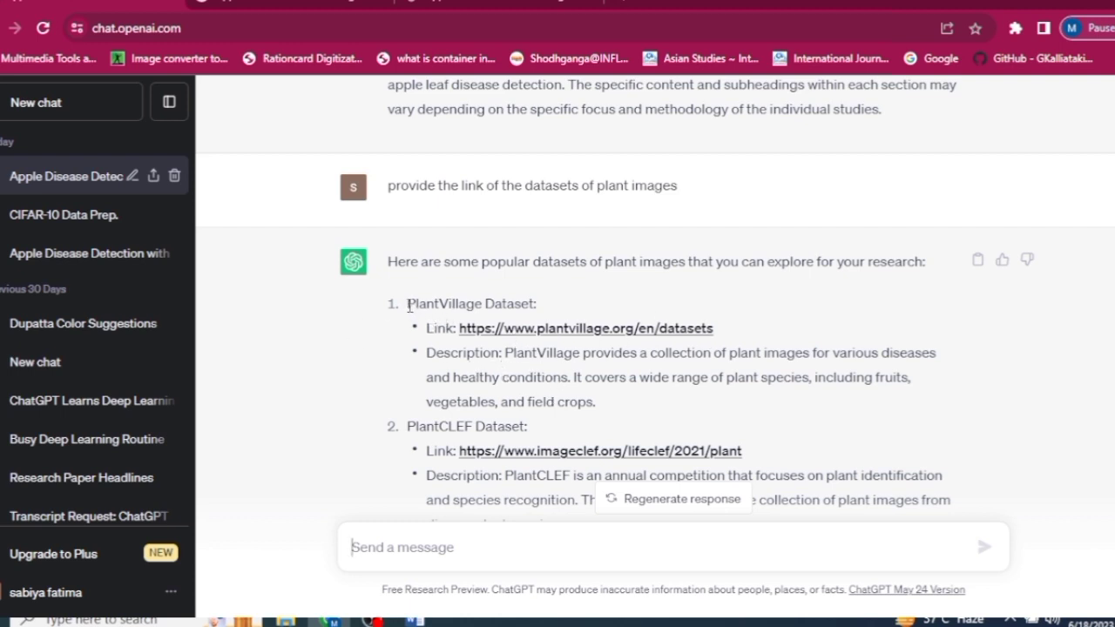
left_click_drag(406, 304, 543, 307)
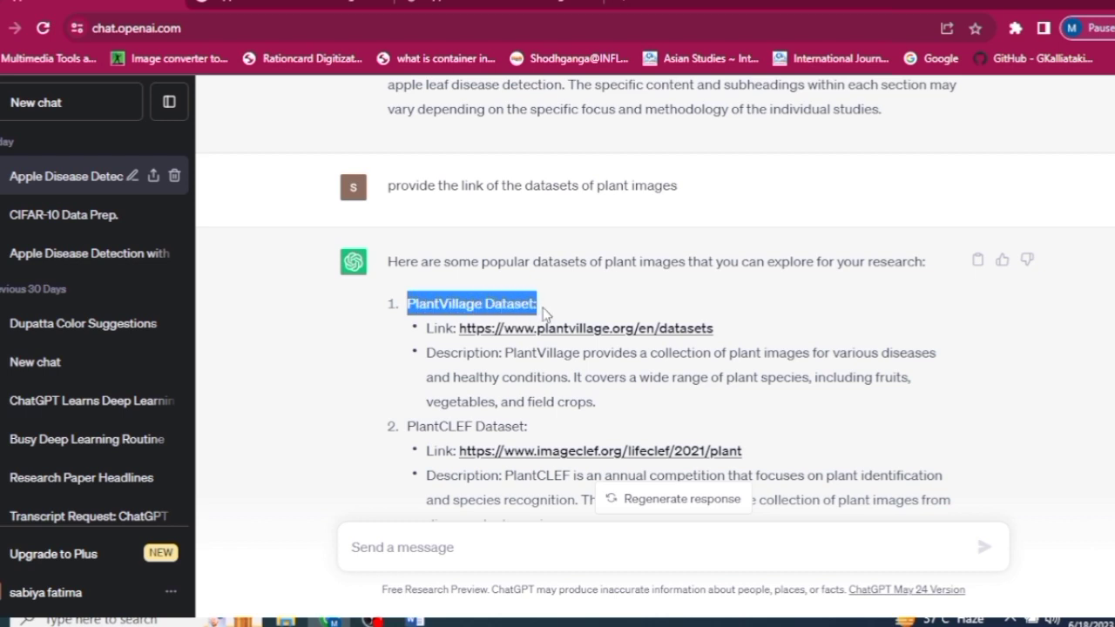
left_click(615, 335)
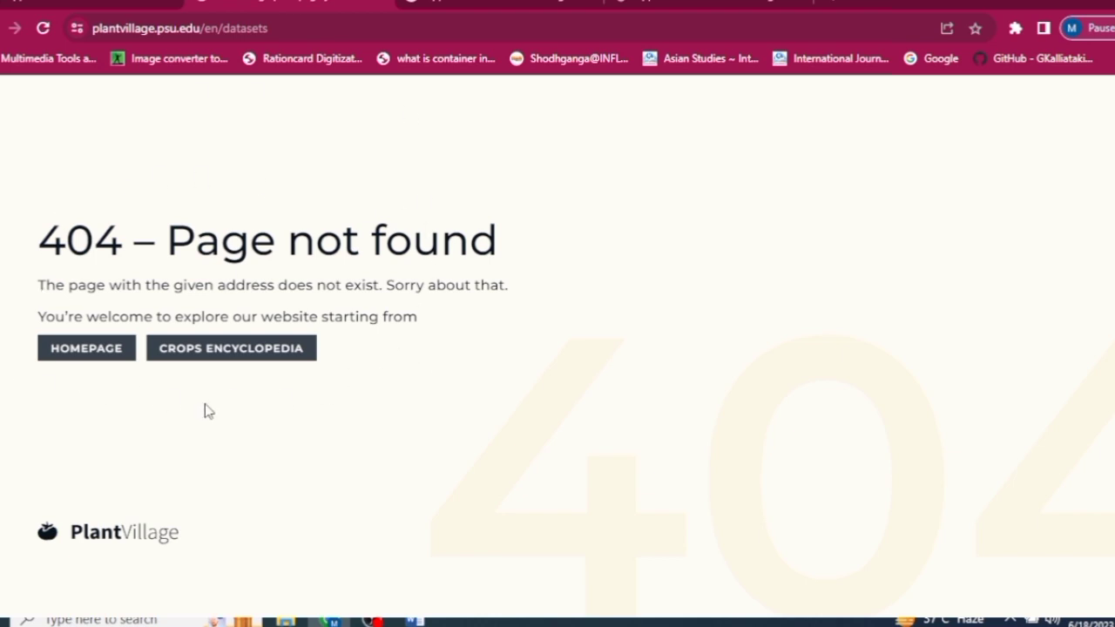
key("ctrl+w")
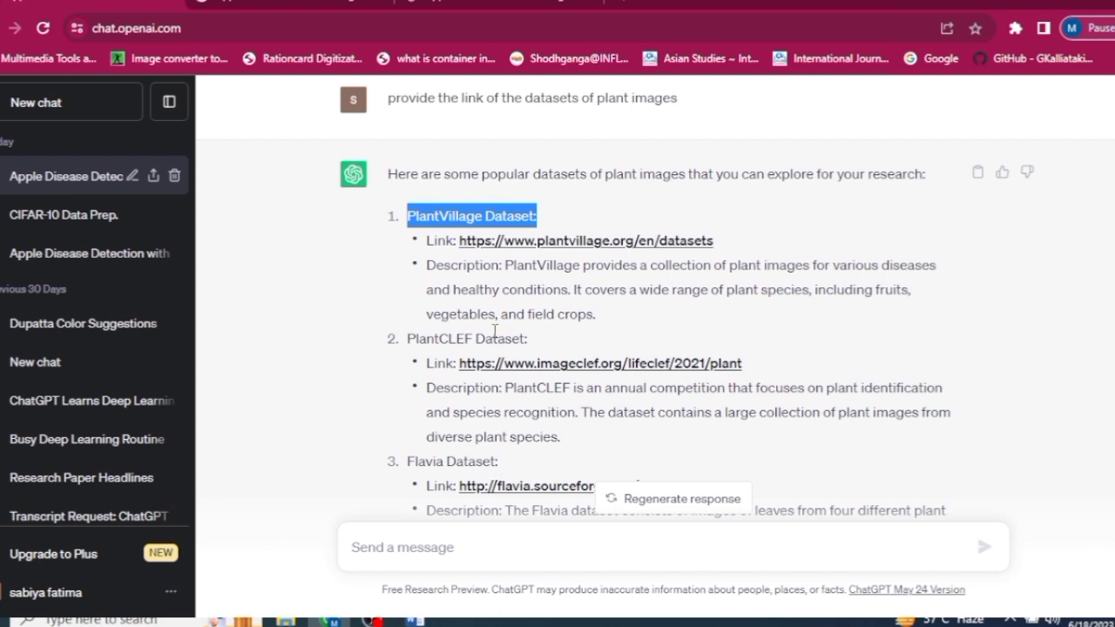
left_click(534, 367)
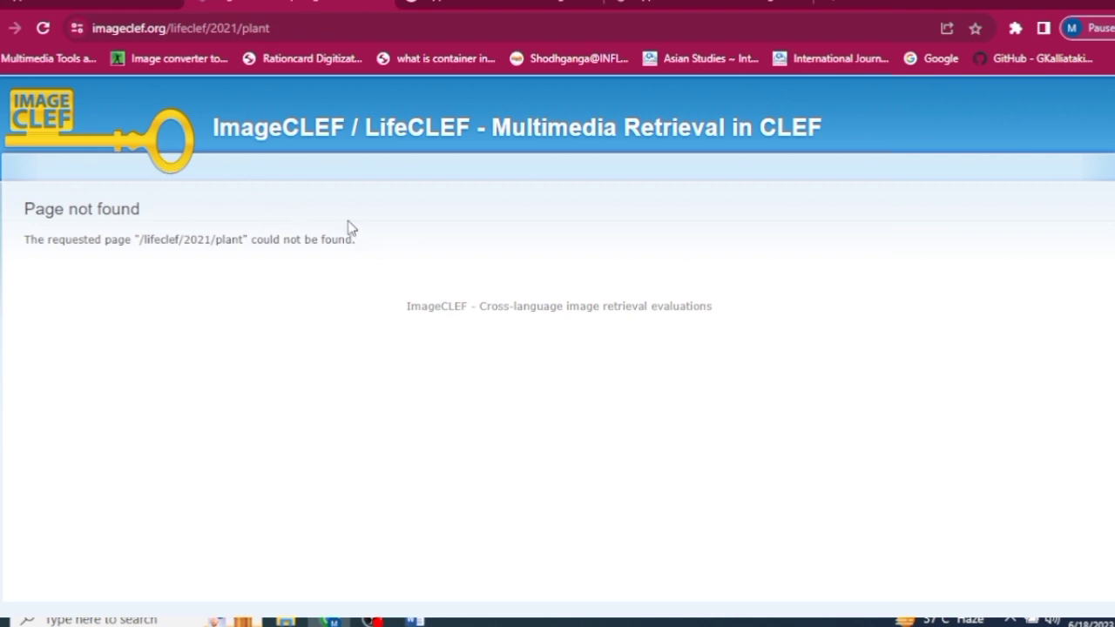
left_click(379, 5)
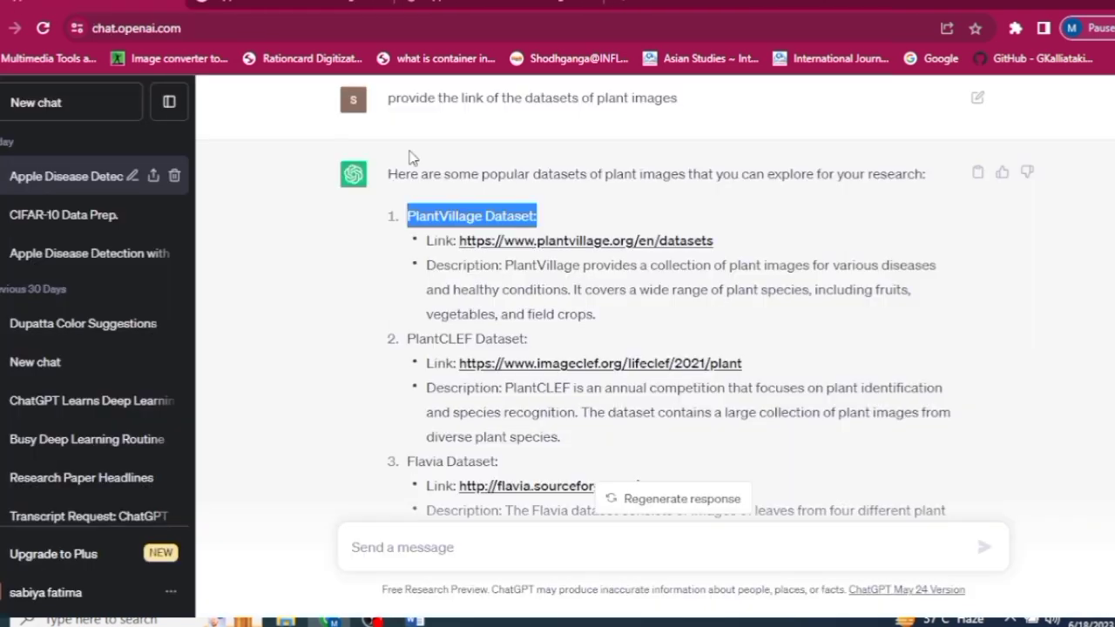
- Open the Flavia dataset link, examine its download and dataset sections, and return to the start of ChatGPT's dataset list
scroll(571, 359, "down", 2)
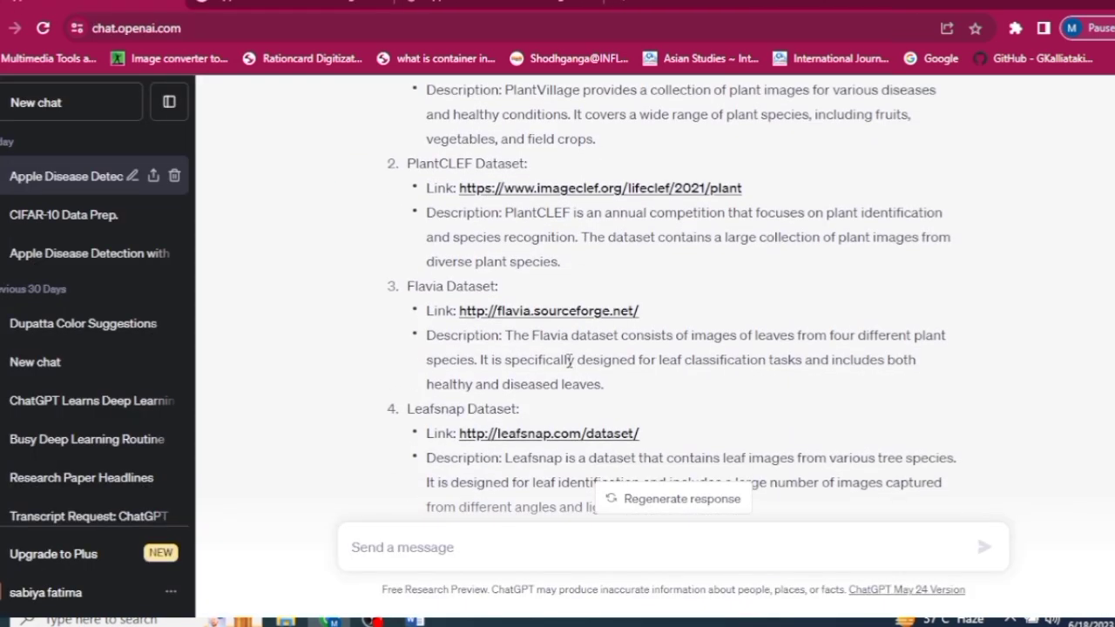
left_click(550, 311)
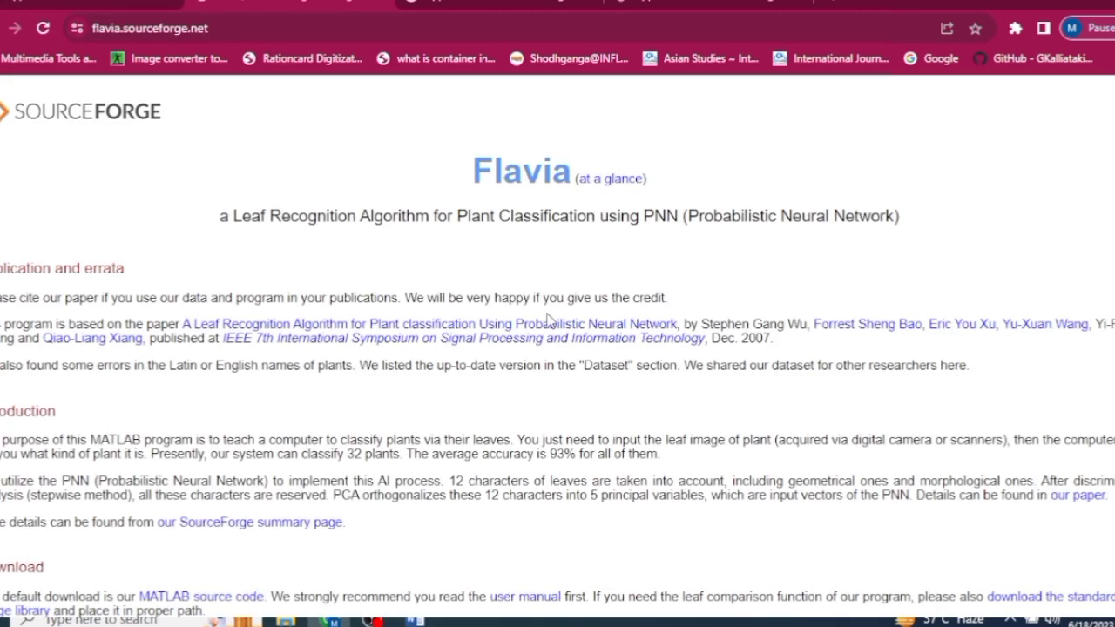
scroll(548, 321, "down", 5)
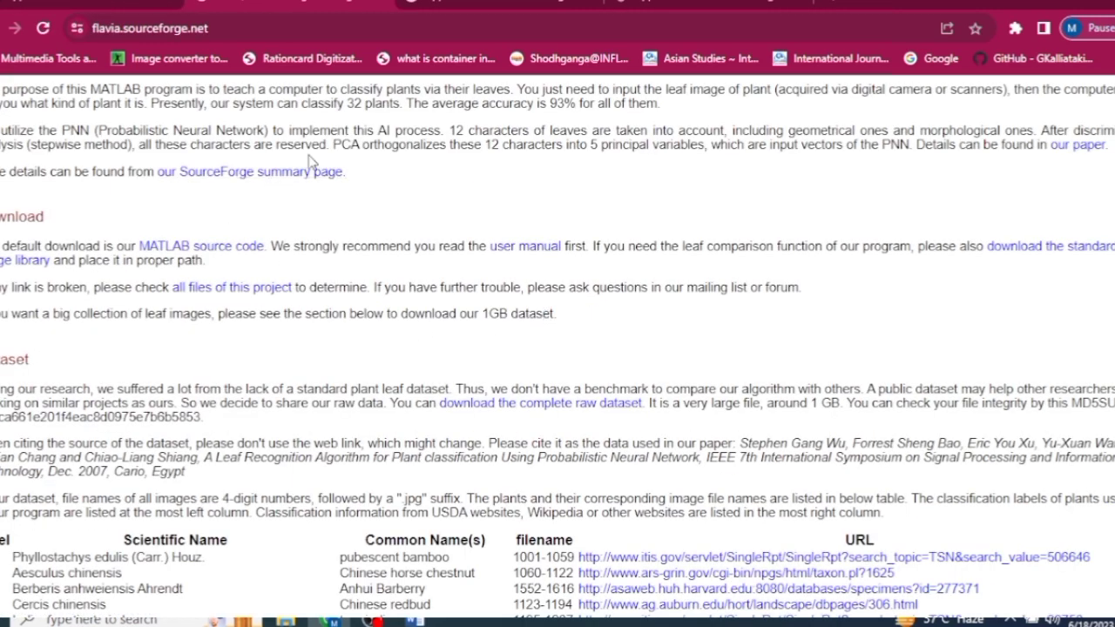
key("alt+Left")
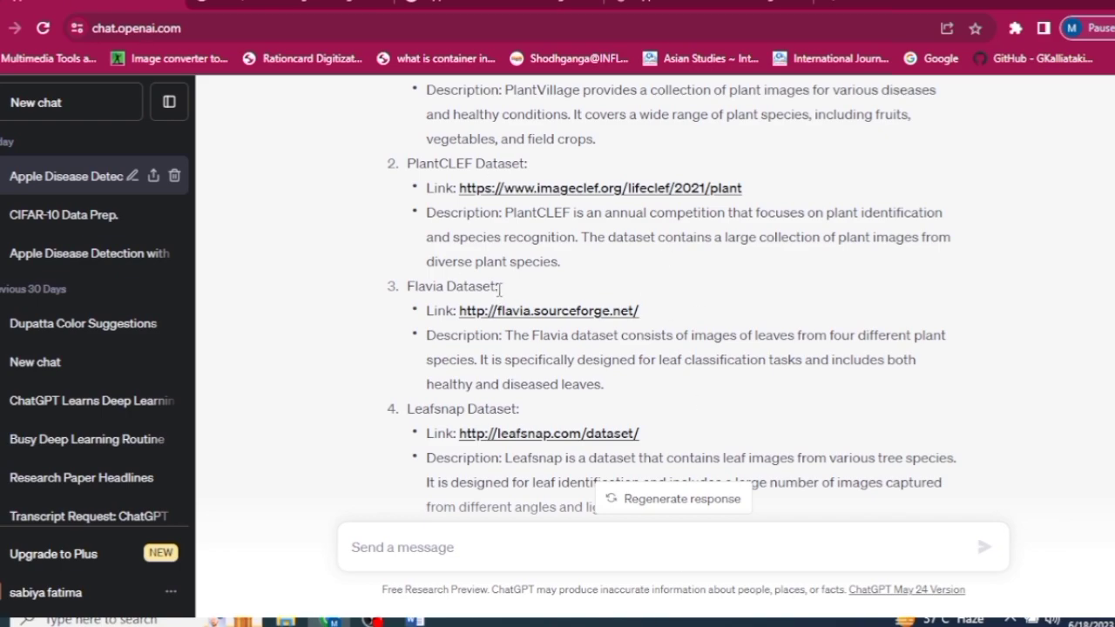
left_click(345, 9)
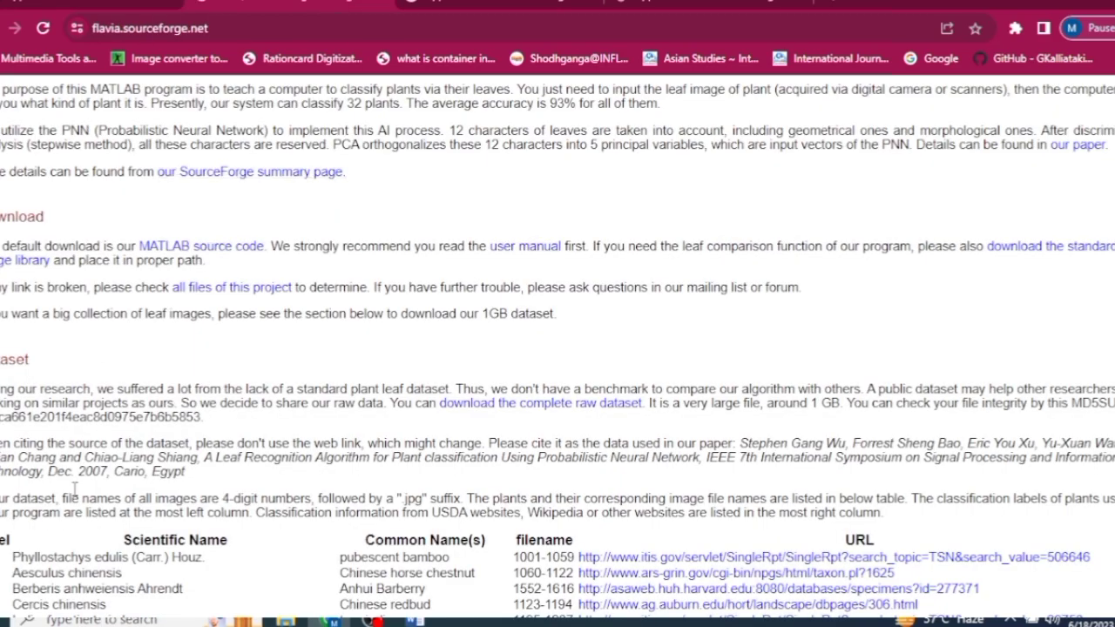
scroll(111, 514, "down", 3)
left_click(78, 7)
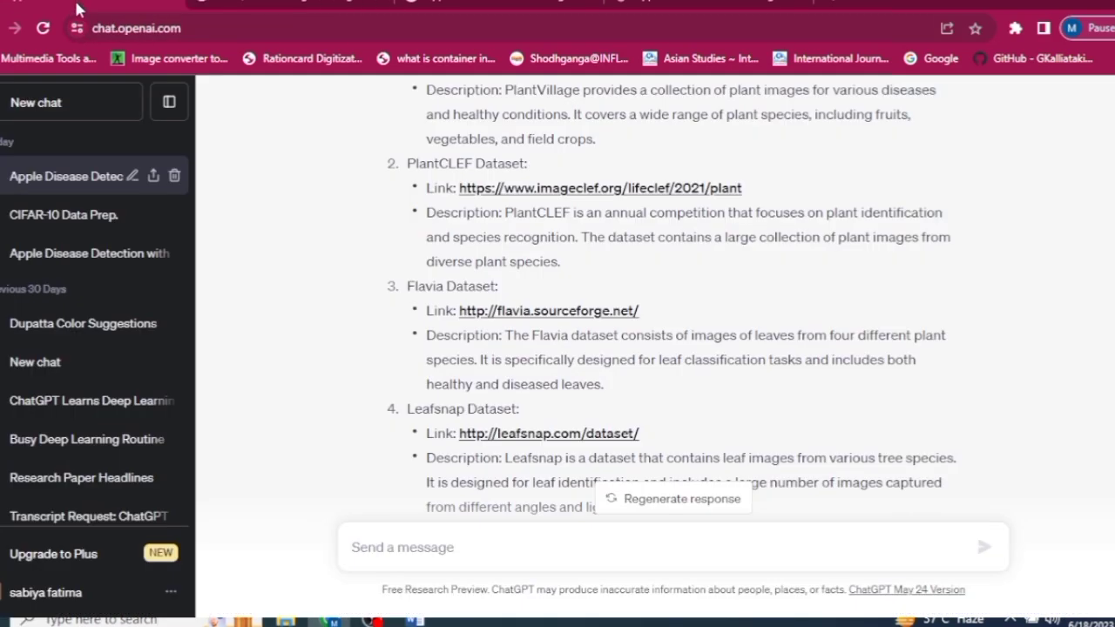
scroll(582, 347, "up", 1)
scroll(581, 351, "up", 3)
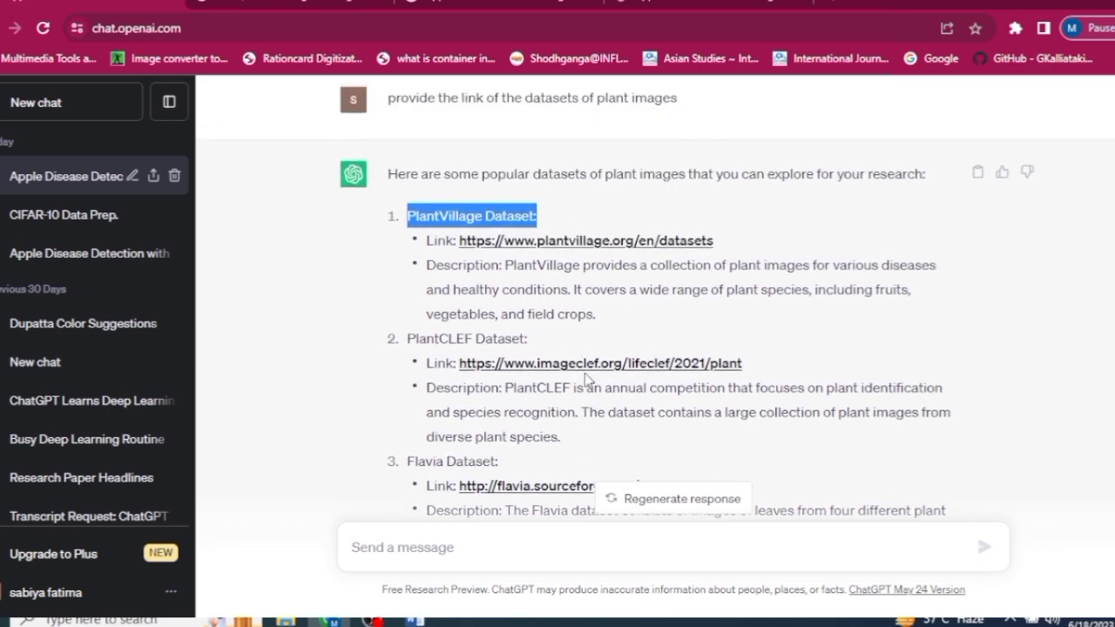
- Check the Leafsnap Dataset link from the dataset list, then close the opened page
scroll(600, 372, "down", 4)
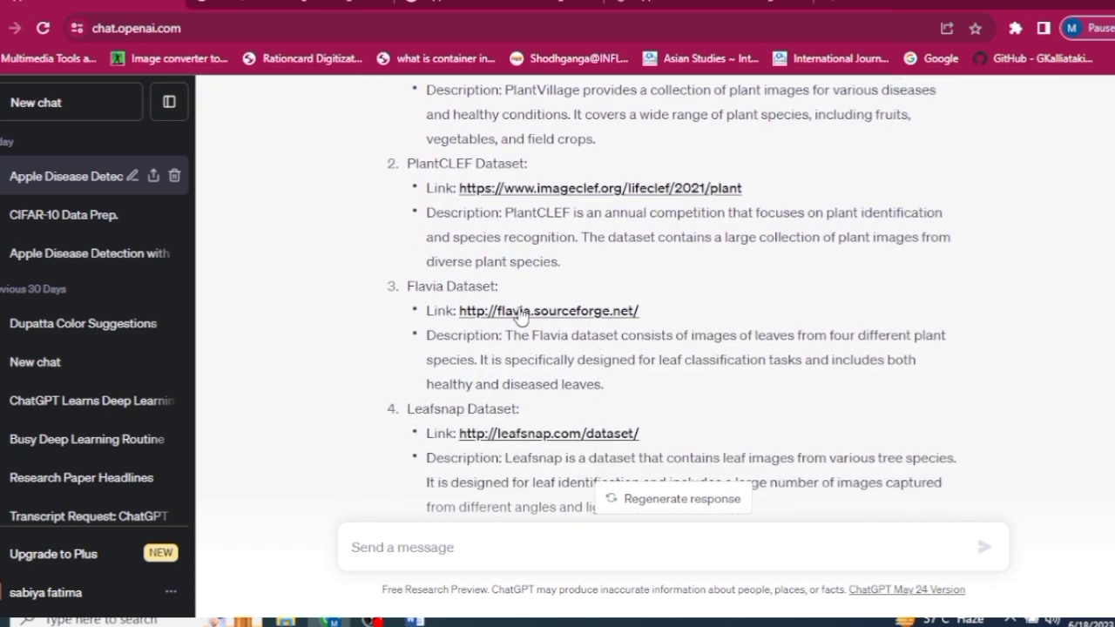
scroll(549, 360, "down", 1)
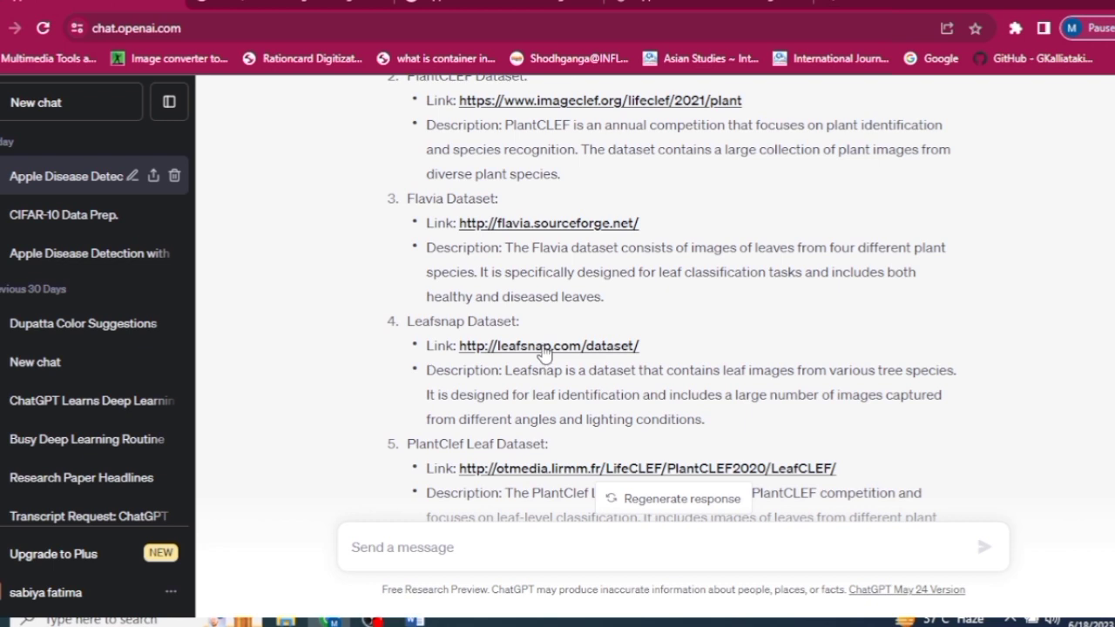
left_click(549, 349)
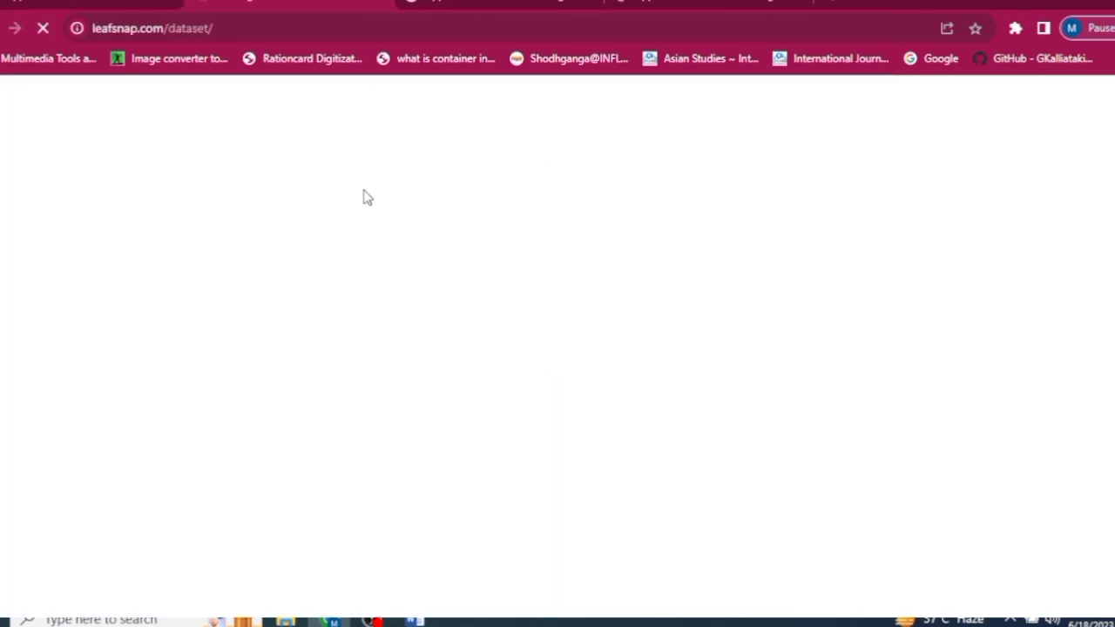
key("ctrl+w")
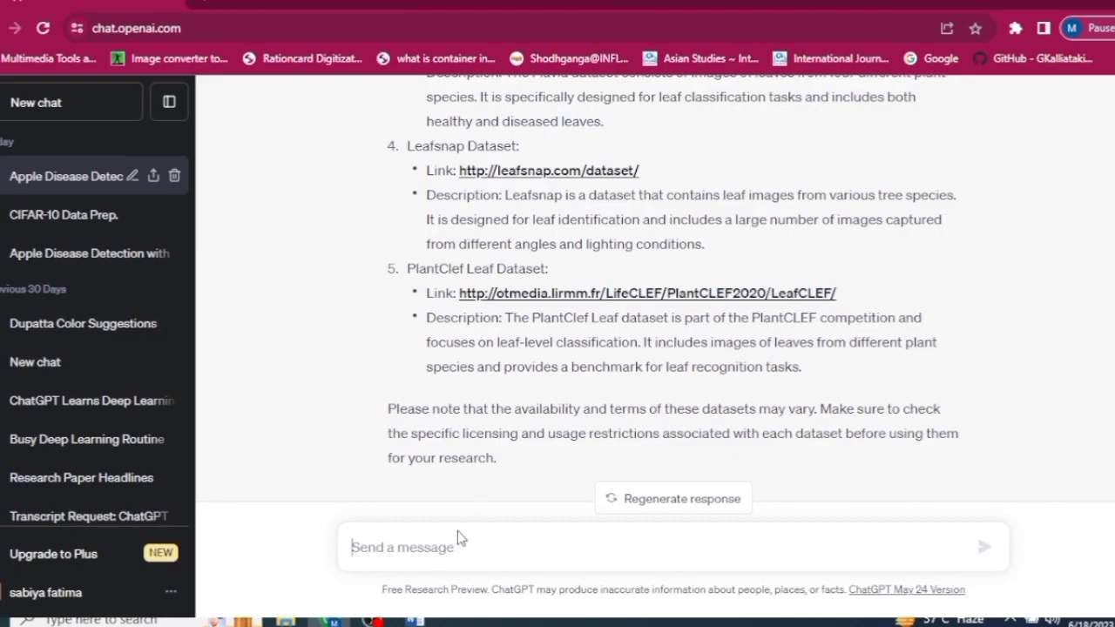
- Ask ChatGPT to "suggest correct links of plant leaf image databases" and look through the dataset links in the reply
left_click(467, 534)
type("suggest ")
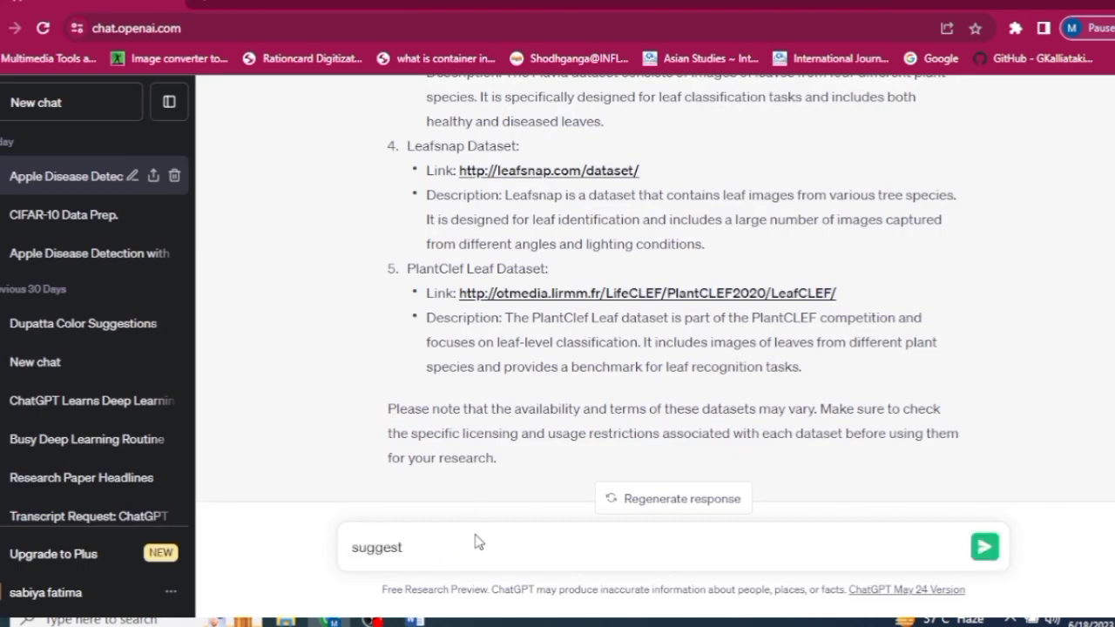
type("correct links of plant leaf image")
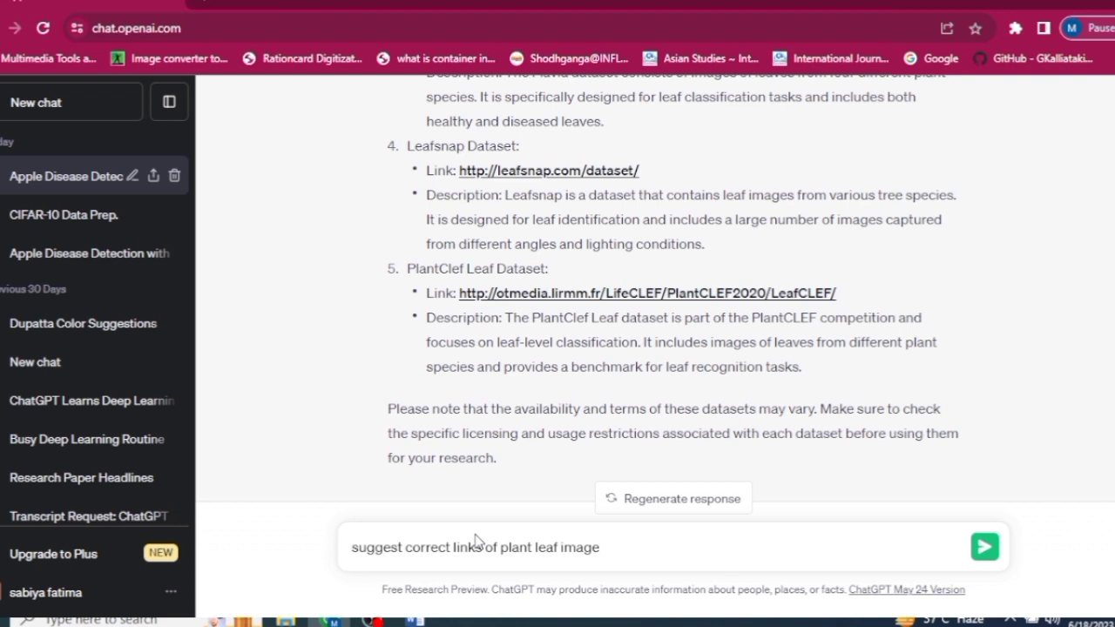
type(" databases")
key("Return")
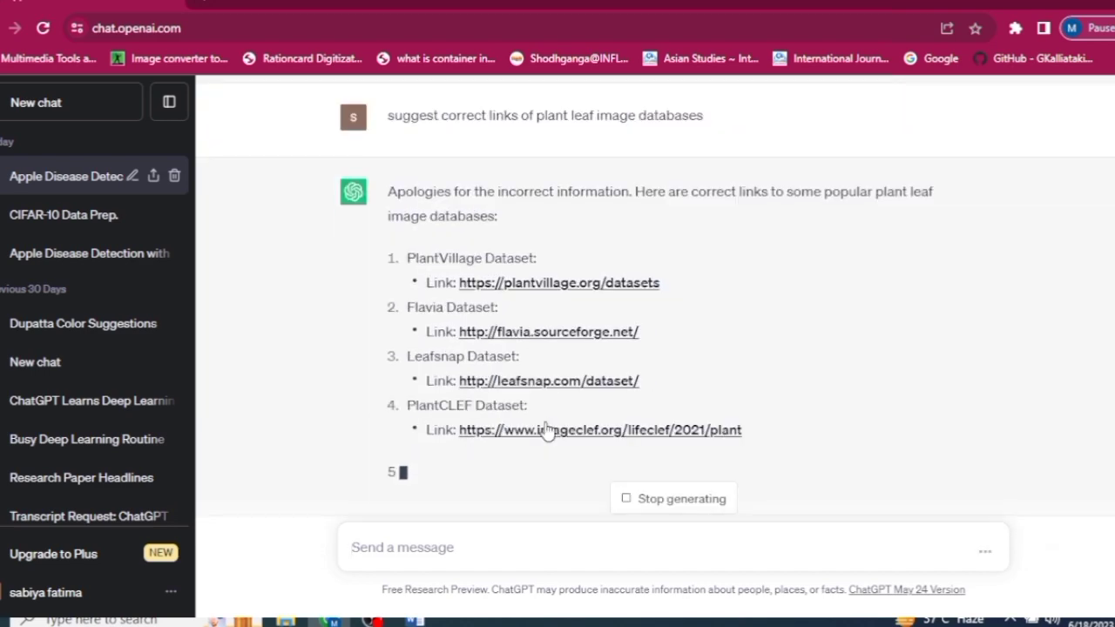
scroll(662, 263, "up", 2)
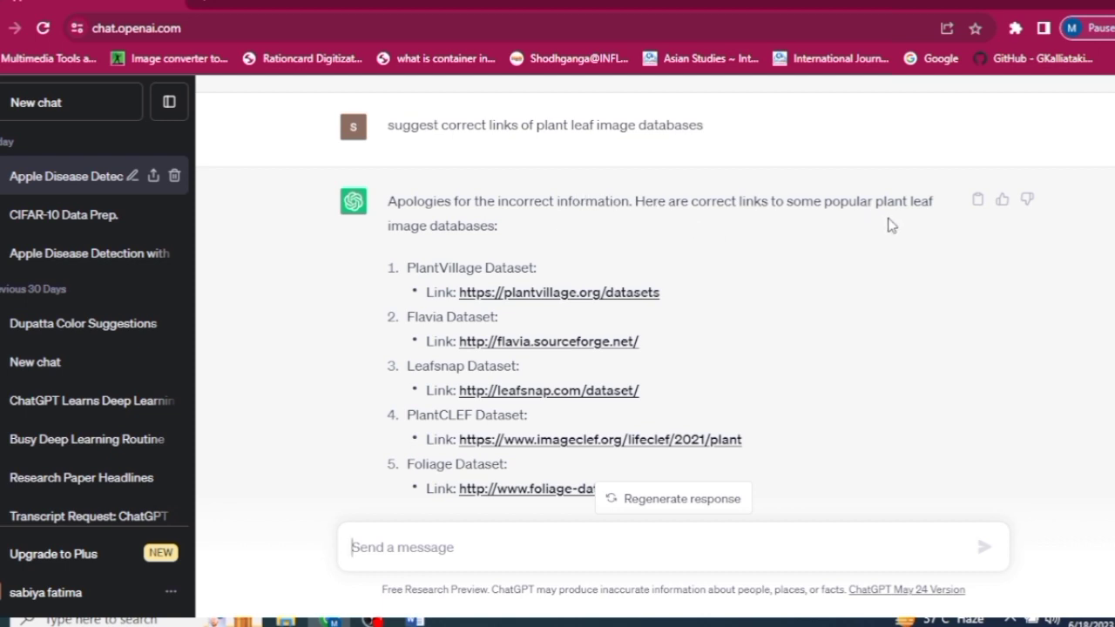
scroll(889, 222, "down", 1)
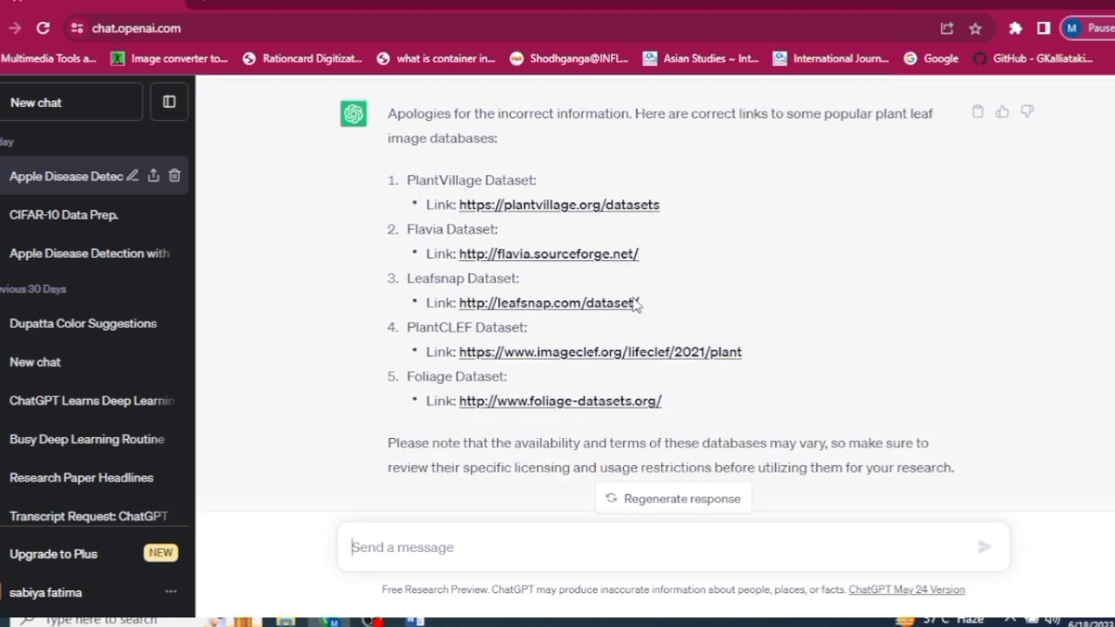
scroll(725, 396, "down", 1)
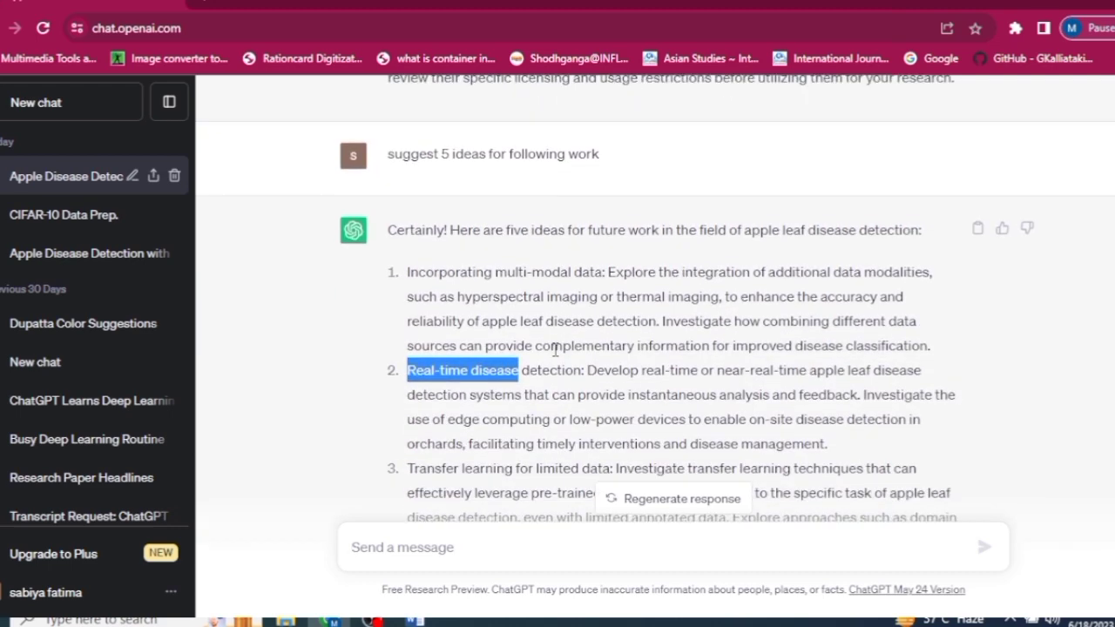
- Clear the text highlight and read the five future-work ideas for apple leaf disease detection through to the closing paragraph
scroll(592, 329, "down", 1)
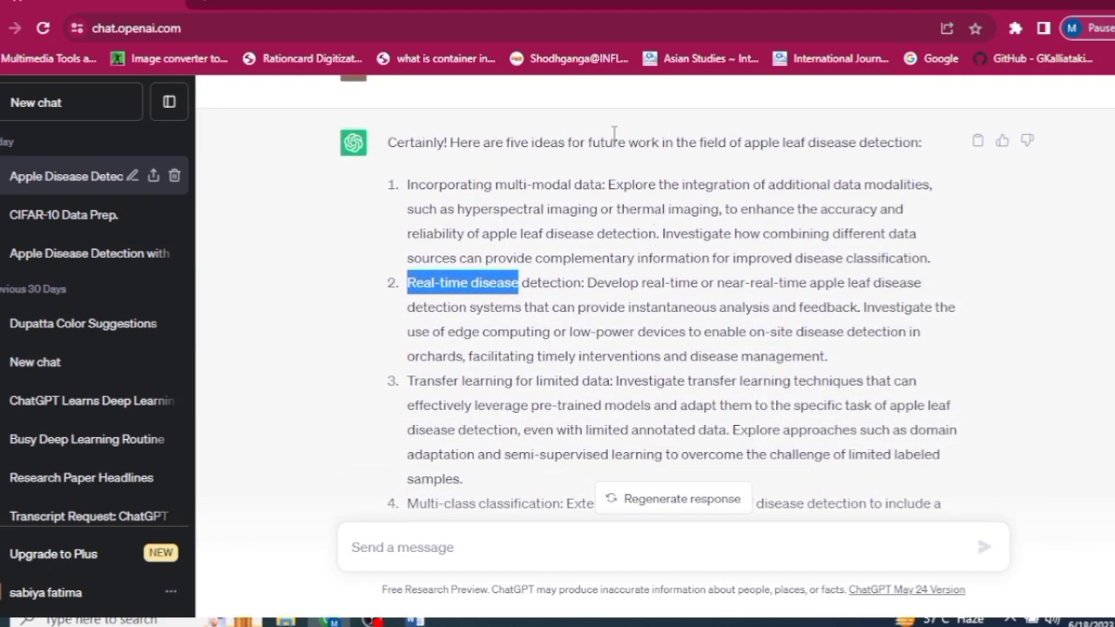
left_click(550, 285)
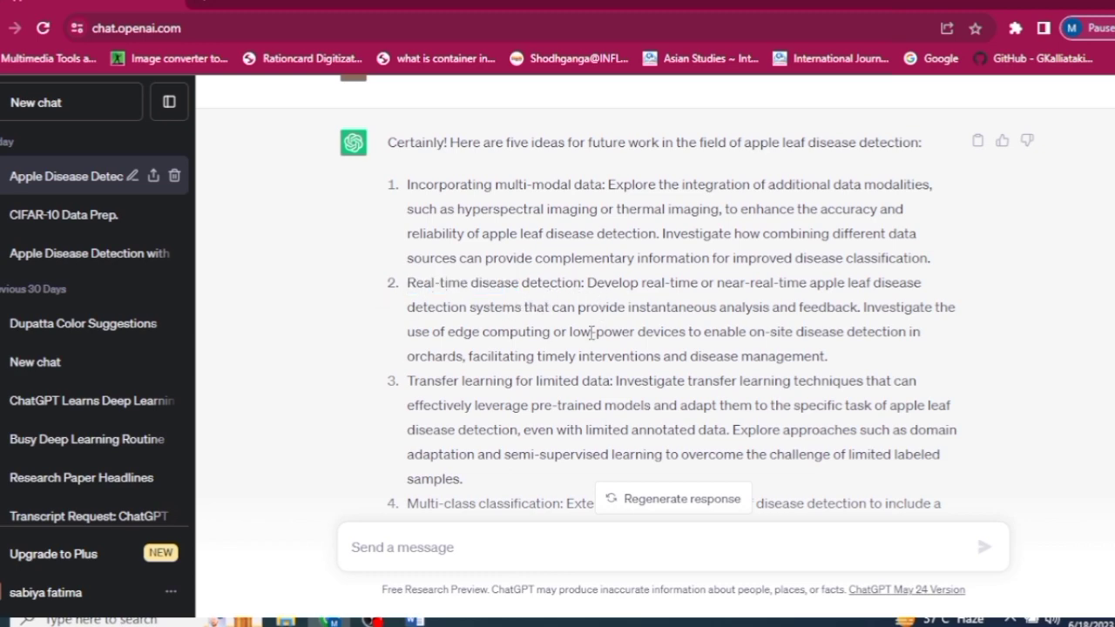
scroll(593, 334, "down", 1)
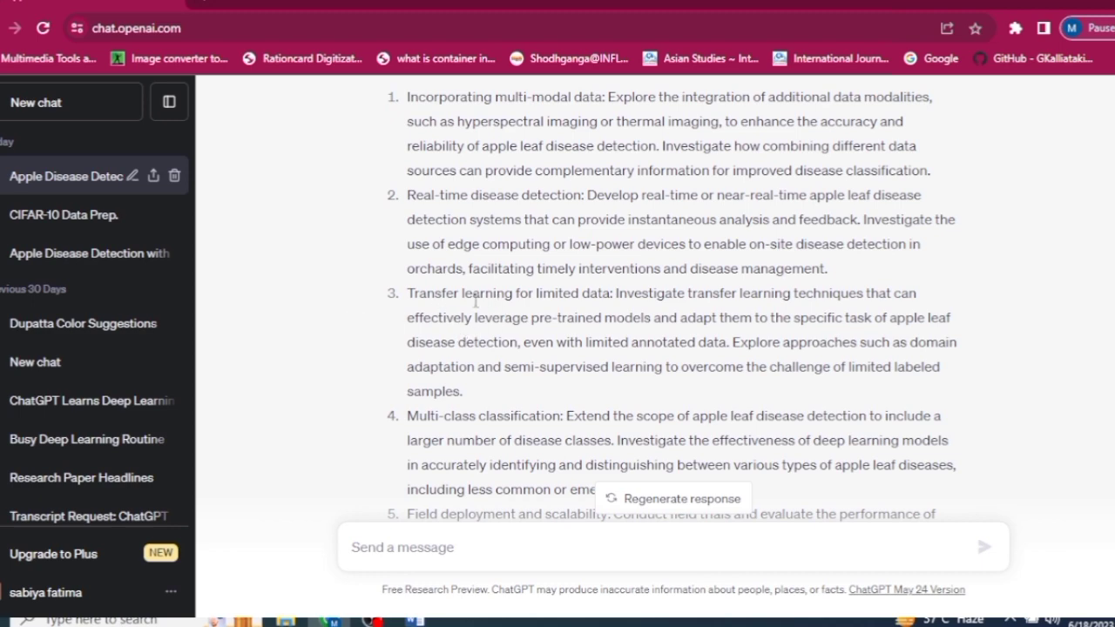
scroll(444, 430, "down", 2)
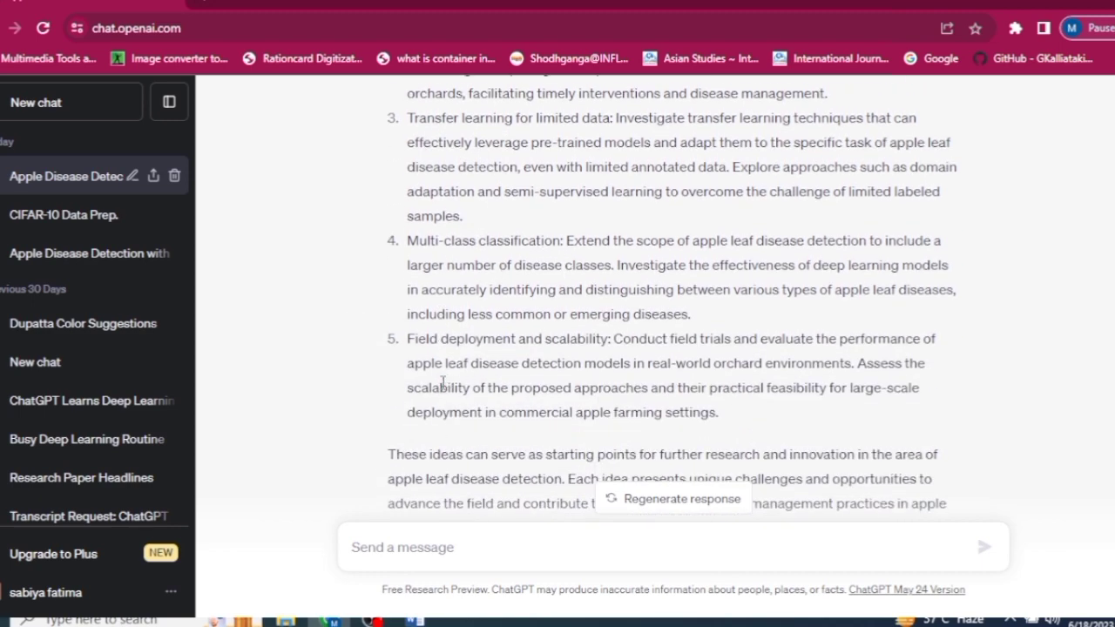
scroll(462, 364, "up", 1)
scroll(462, 358, "down", 4)
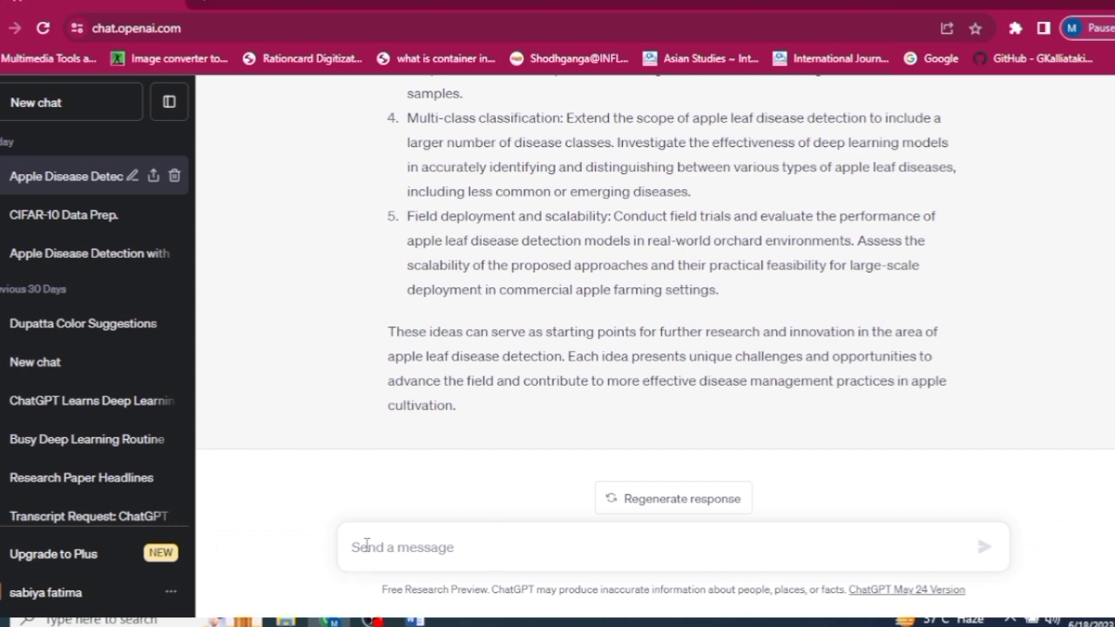
- Ask ChatGPT to "suggest 5 more creative ideas for this work" and read through the suggested ideas
type("suggest")
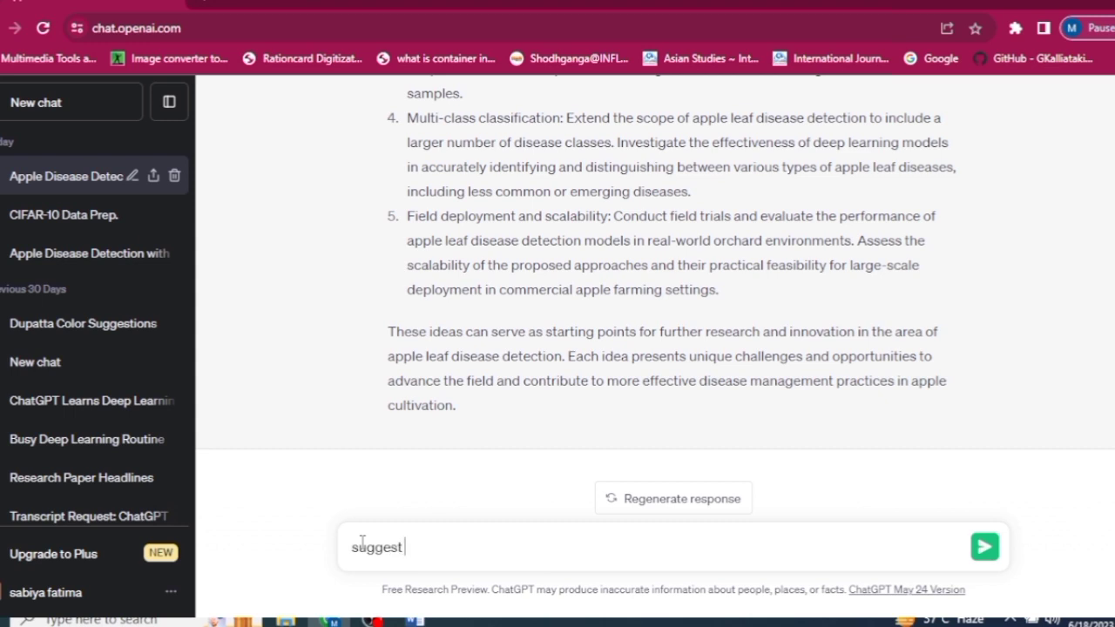
type(" 5 more creative ideas")
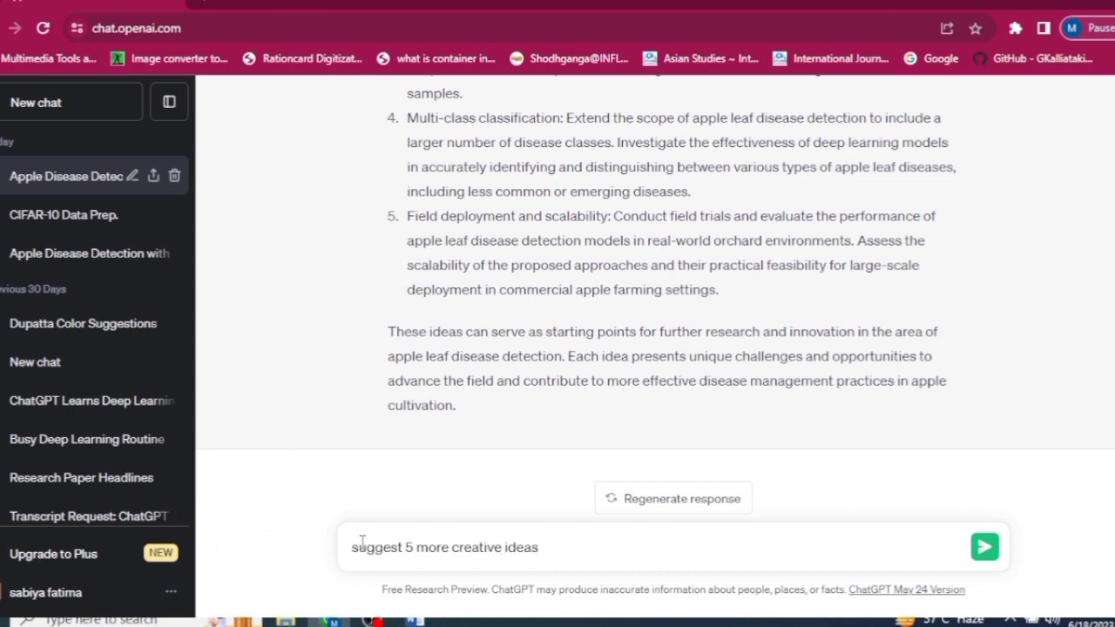
type(" for this work")
key("Return")
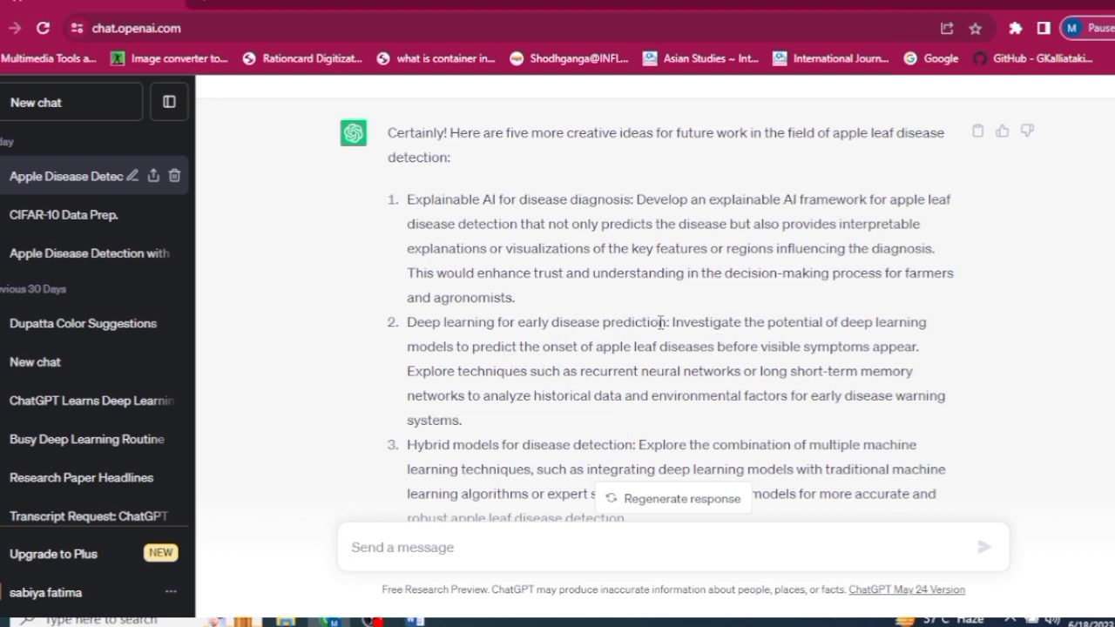
scroll(657, 322, "down", 1)
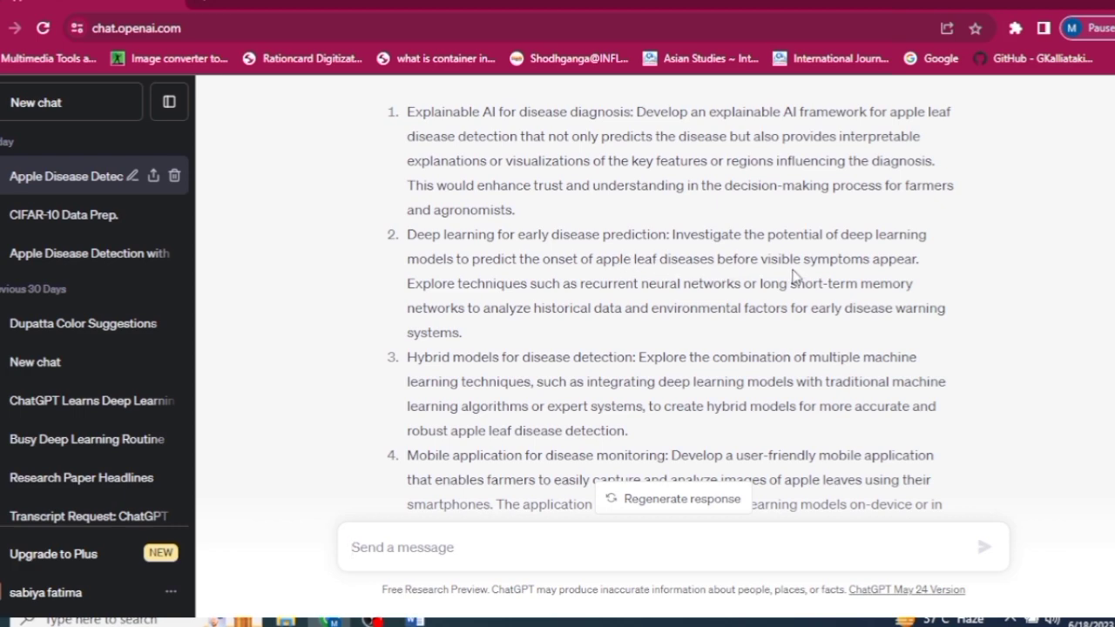
scroll(788, 292, "down", 1)
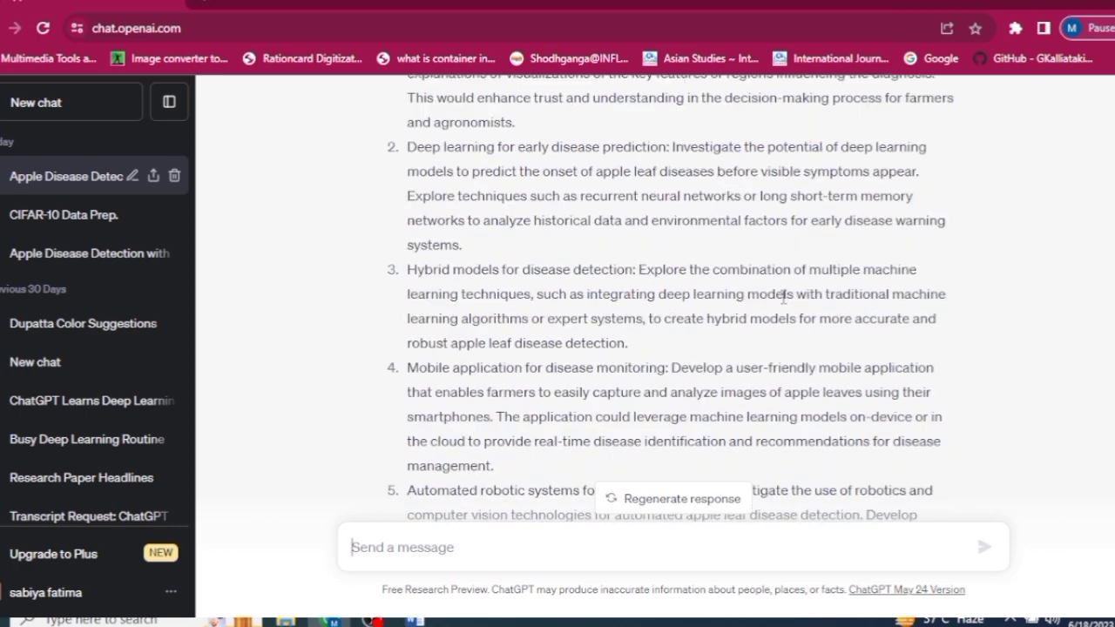
scroll(783, 297, "down", 1)
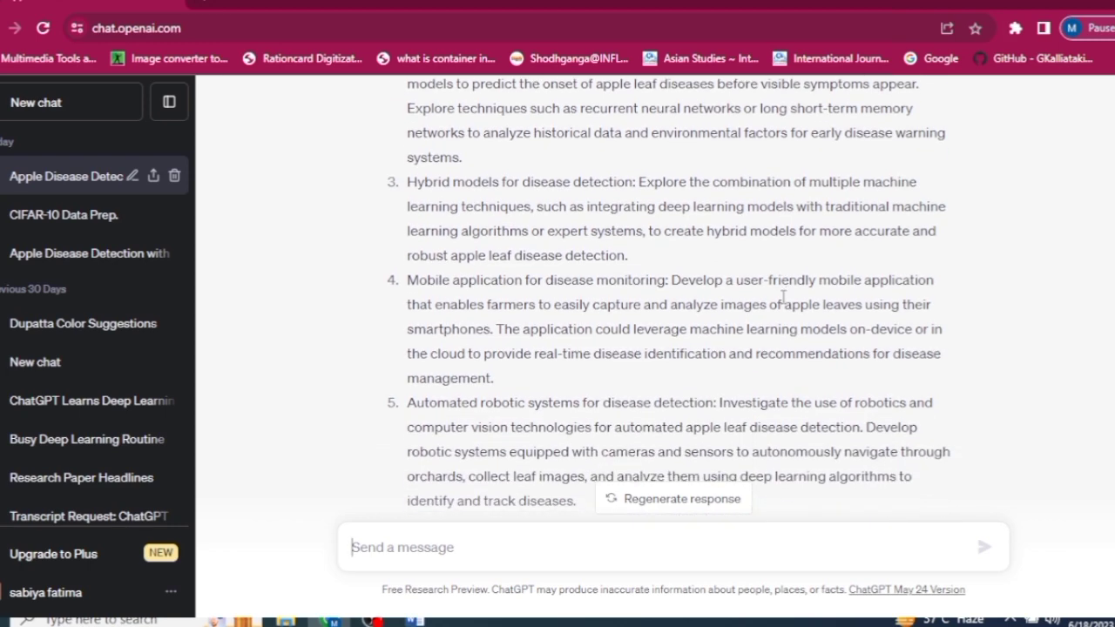